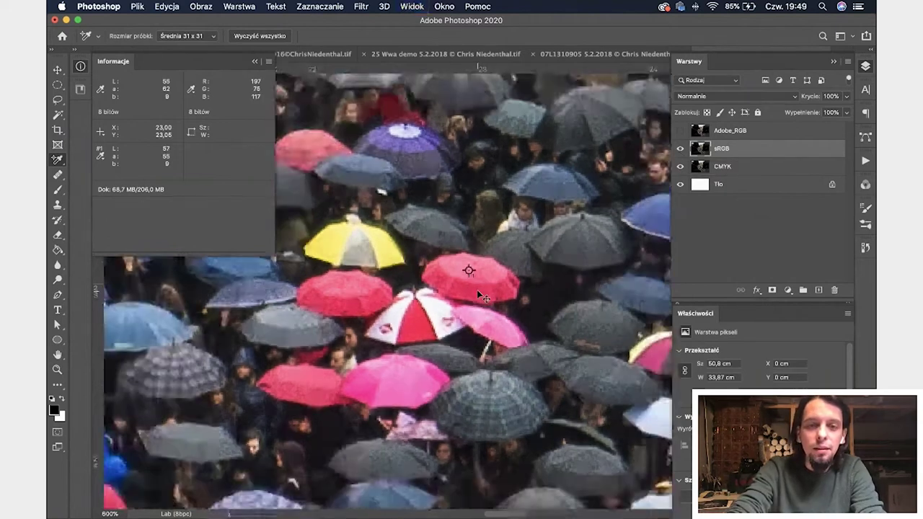
Make the Adobe_RGB layer visible above the sRGB and CMYK layers and collapse the info panel
scroll(477, 291, down, 5)
scroll(478, 290, right, 10)
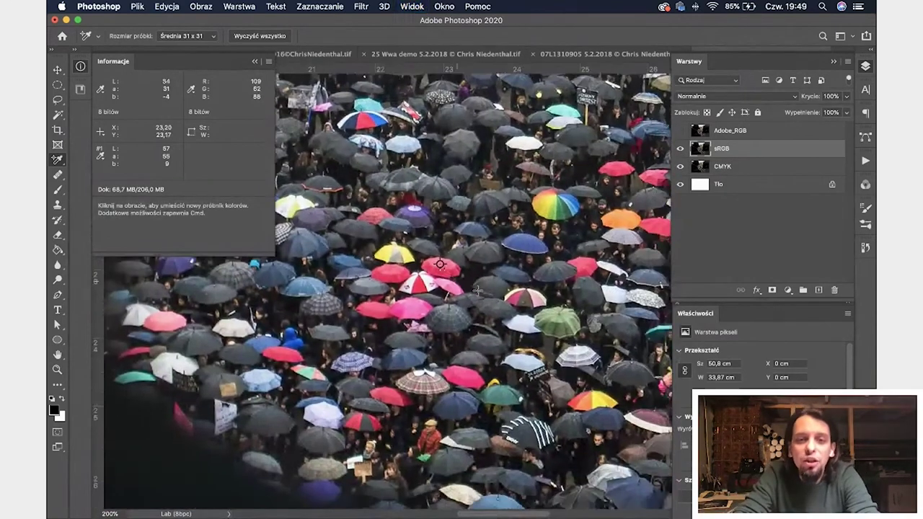
scroll(478, 291, down, 4)
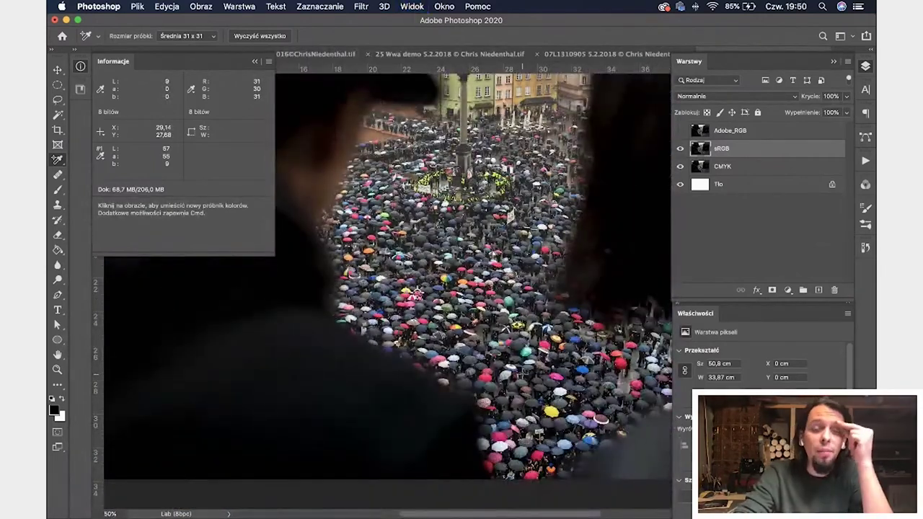
scroll(477, 291, right, 2)
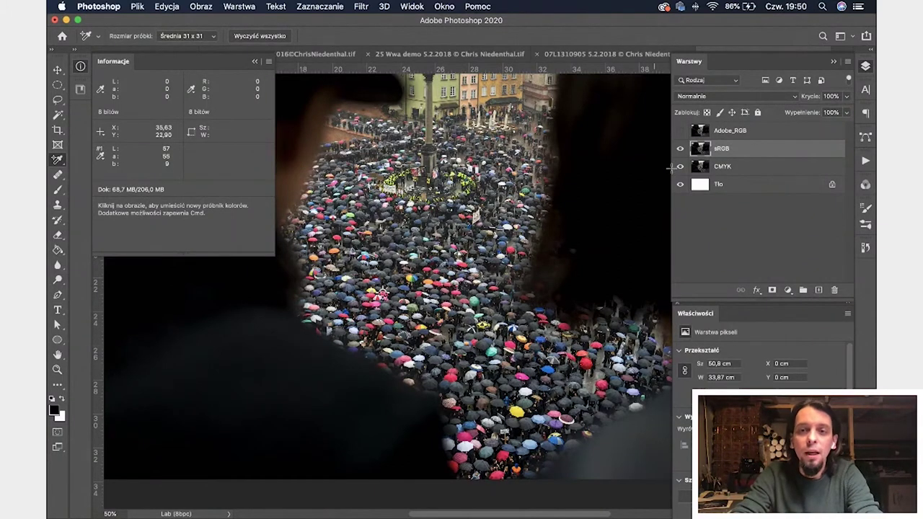
click(680, 130)
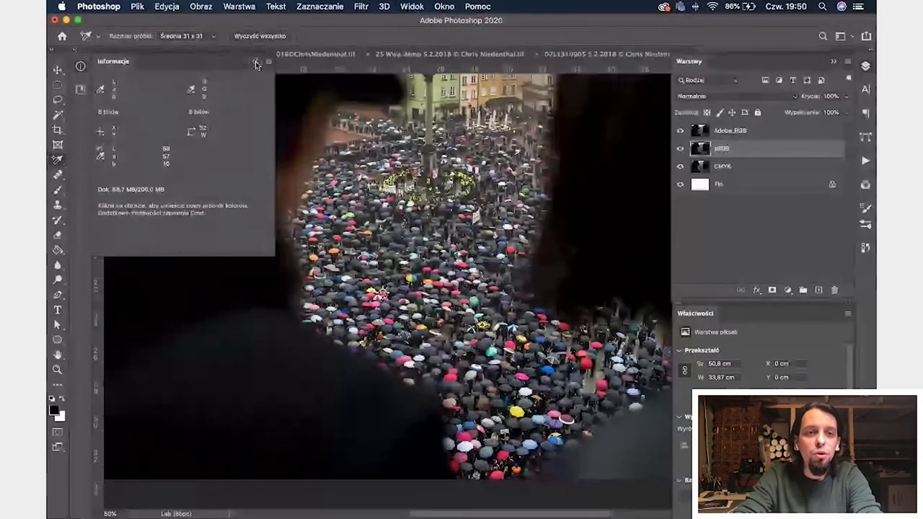
click(639, 264)
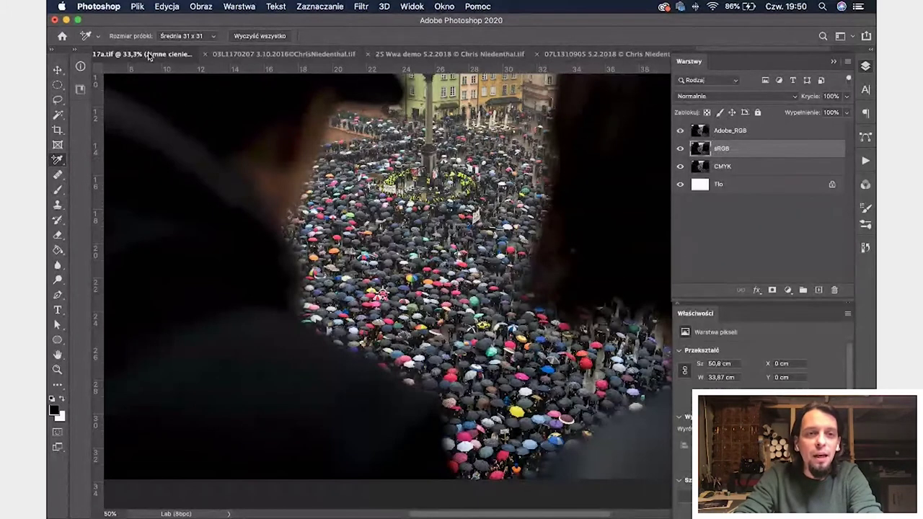
Bring the 03L1170207 umbrella crowd photo to the front among the open documents
key(ctrl+Tab)
key(ctrl+Tab)
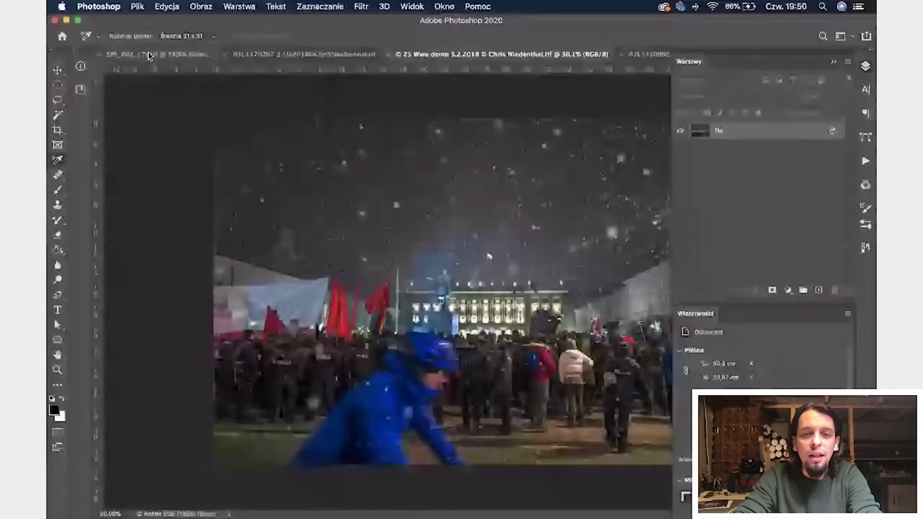
key(ctrl+shift+Tab)
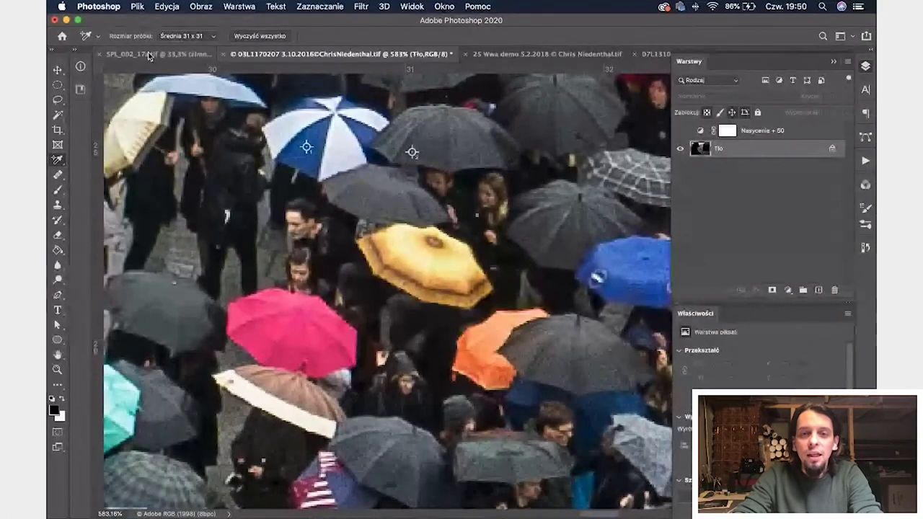
View the KWADRAT + slide listing Adobe RGB, sRGB and Profile Artibo, and return to the umbrella photo in Photoshop
key(super+Tab)
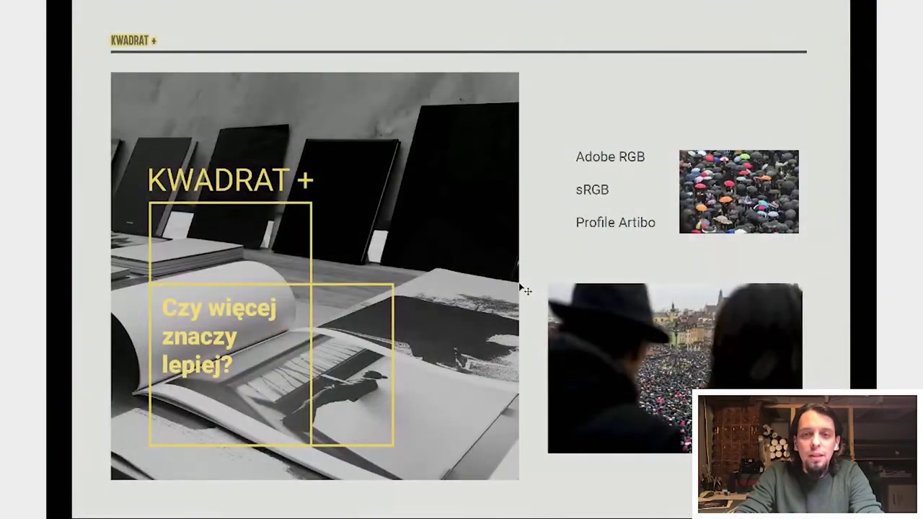
key(Right)
key(Left)
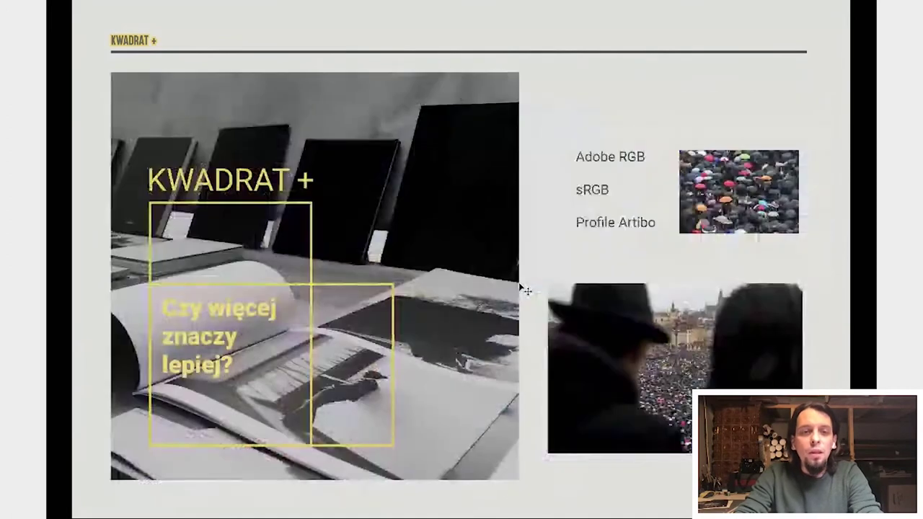
key(super+Tab)
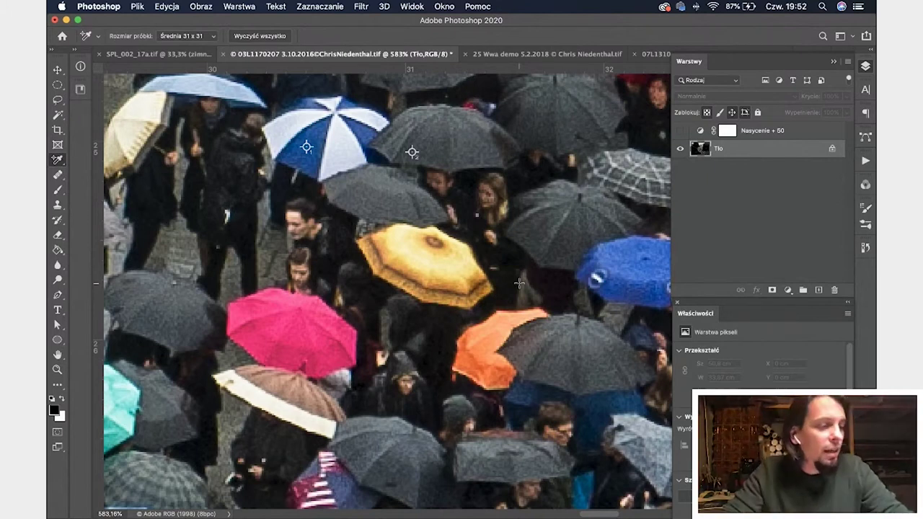
Switch to QuickTime Player to view the books on the camera feed and return to Photoshop
key(super+Tab)
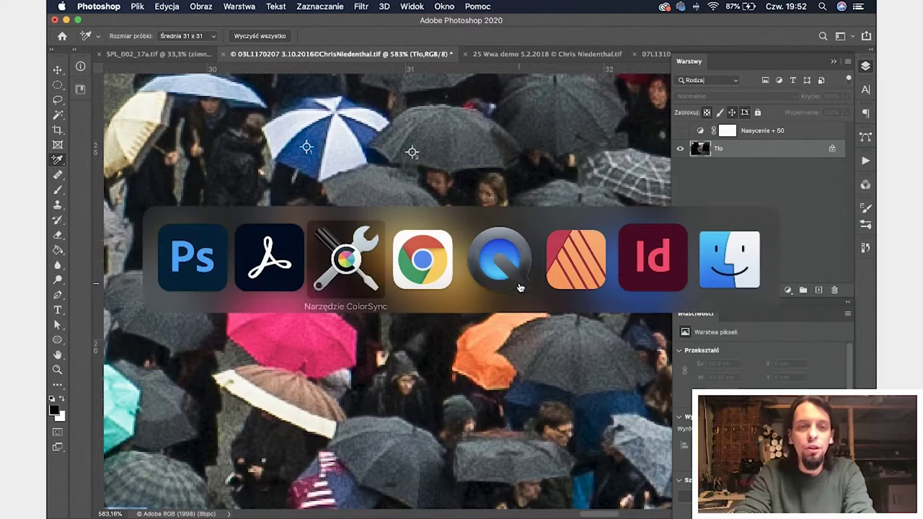
key(super+Tab)
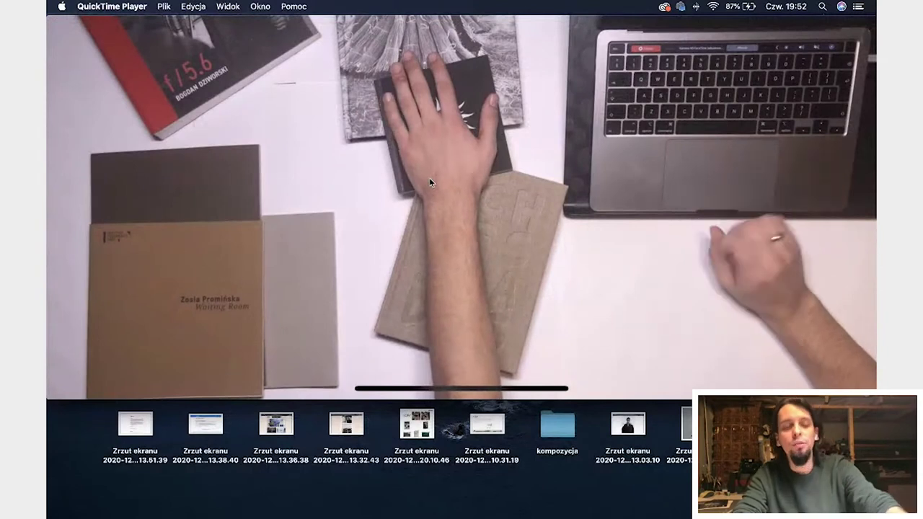
key(super+Tab)
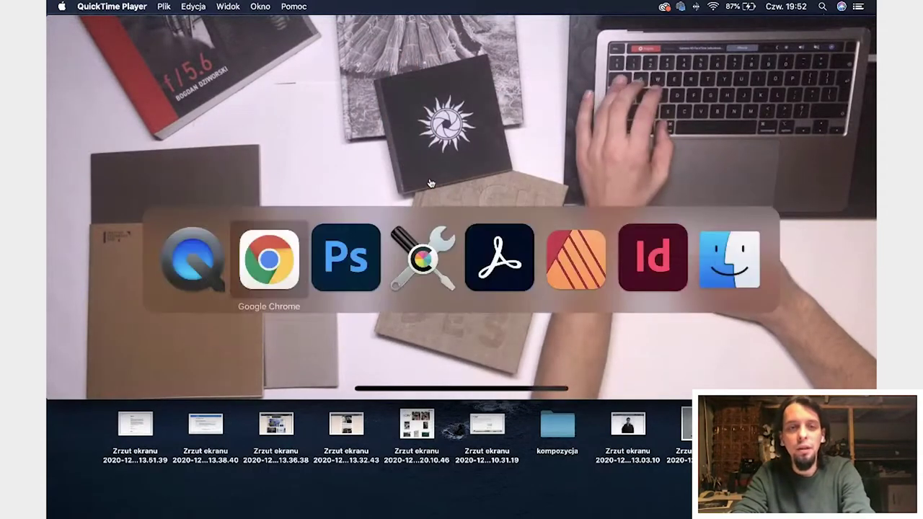
key(super+Tab)
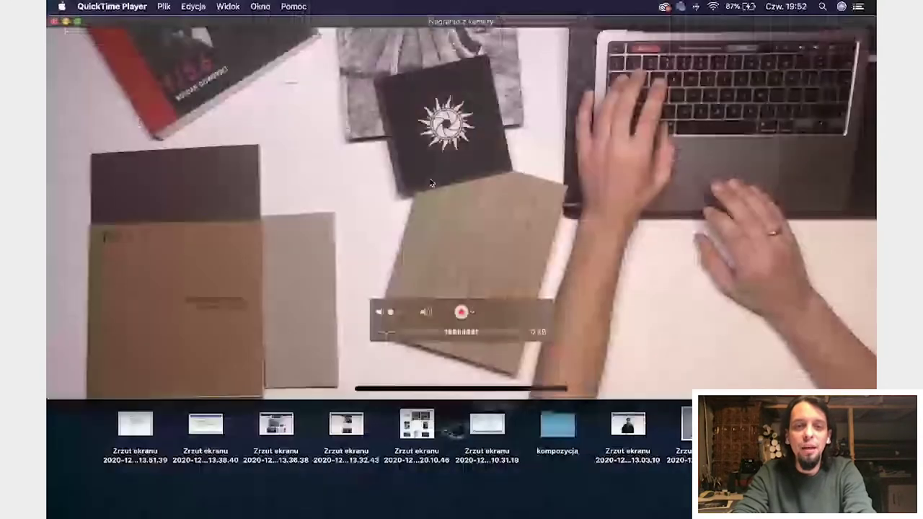
key(super+Tab)
key(Tab)
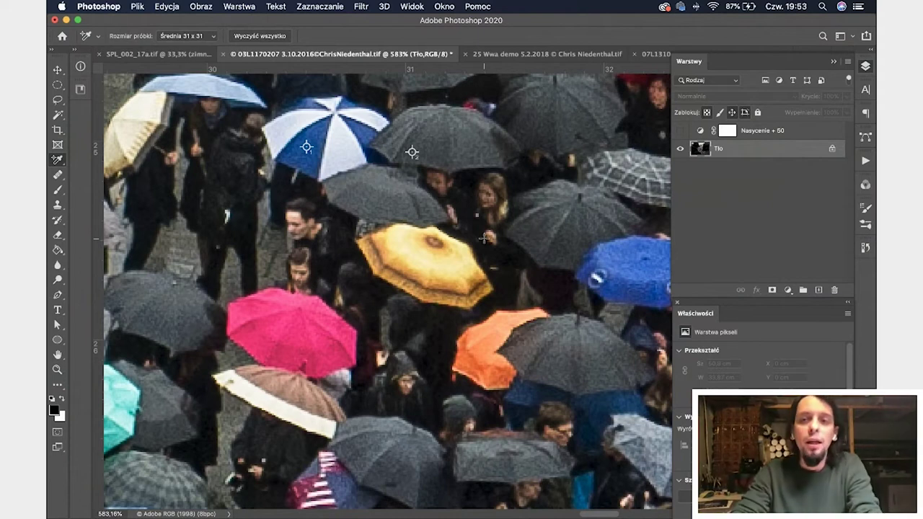
Open the profile conversion settings for the umbrella photo and move the dialog toward the middle of the image
click(167, 6)
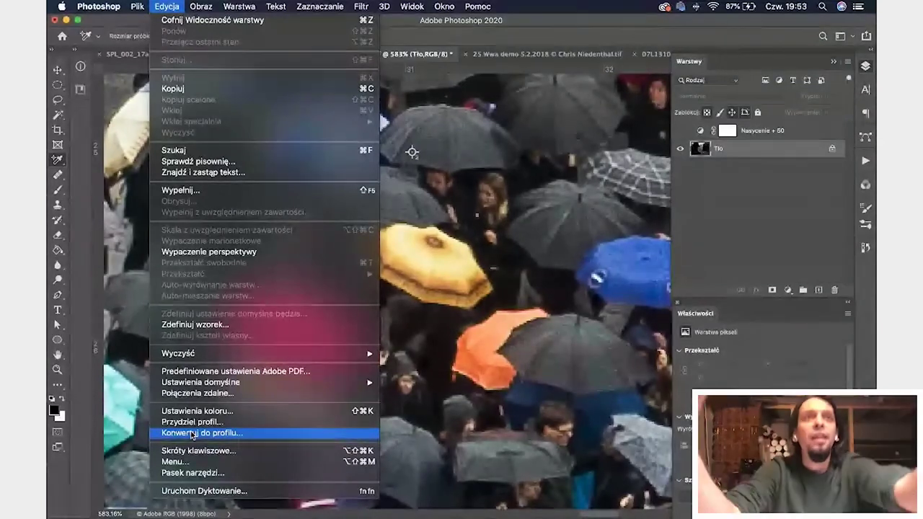
click(248, 434)
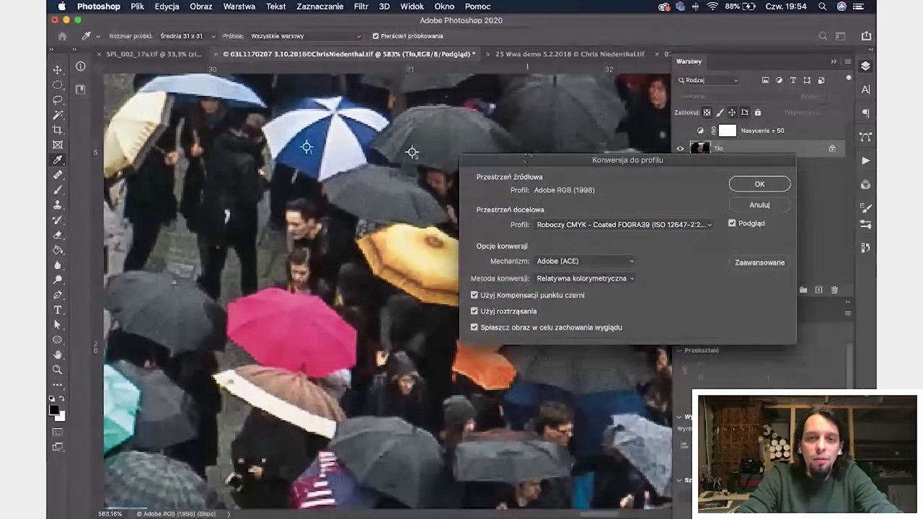
drag(528, 155, 446, 161)
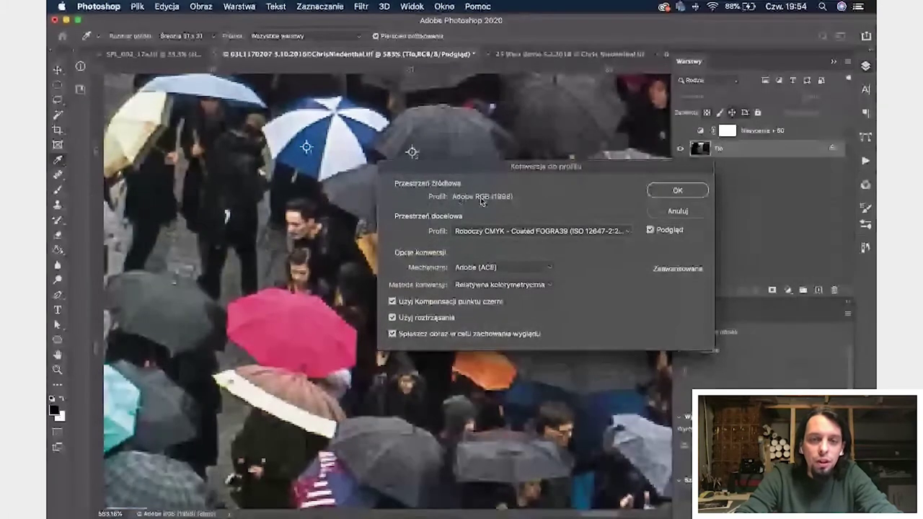
Examine the available destination profiles for the conversion, including the artibo.com arctic matte and mohawk matte paper profiles
click(480, 234)
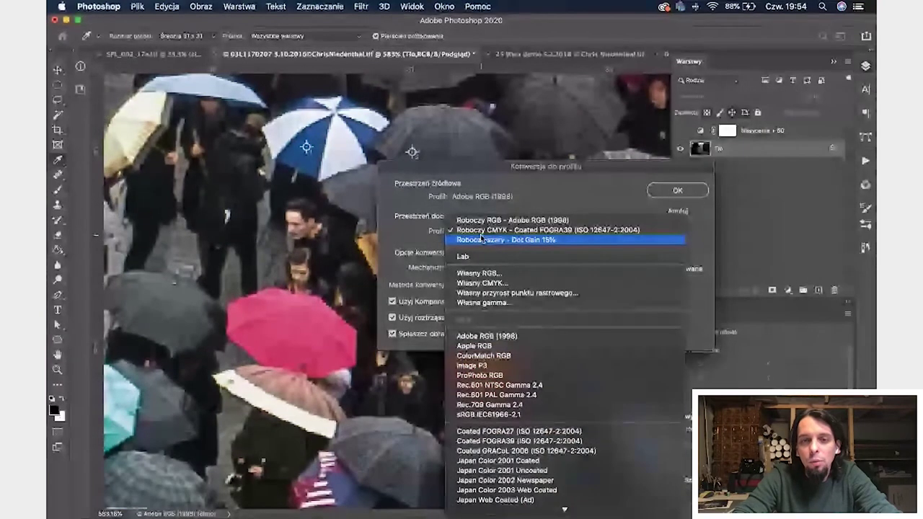
scroll(552, 298, down, 5)
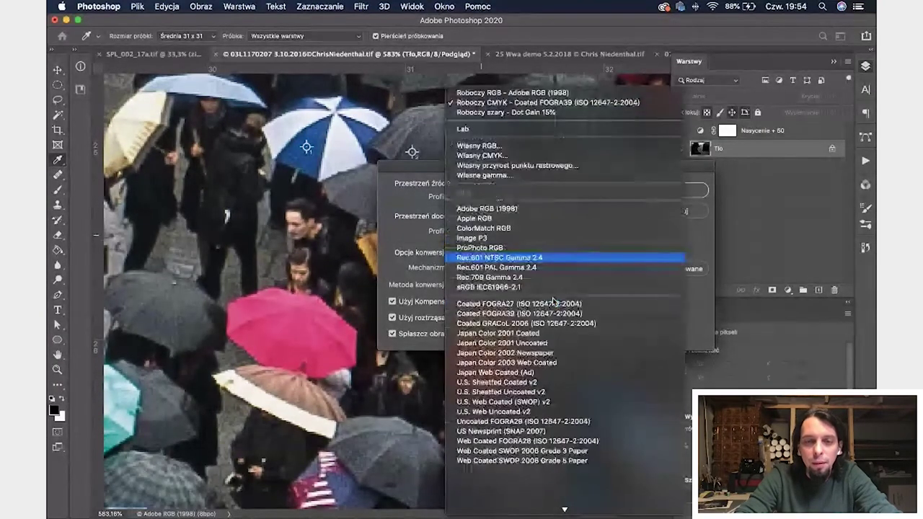
scroll(552, 297, down, 5)
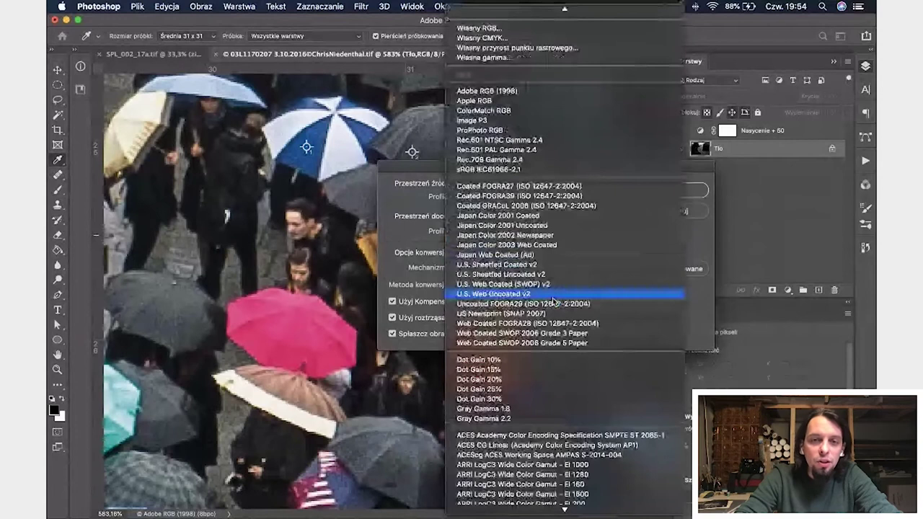
scroll(552, 298, down, 15)
scroll(554, 299, up, 8)
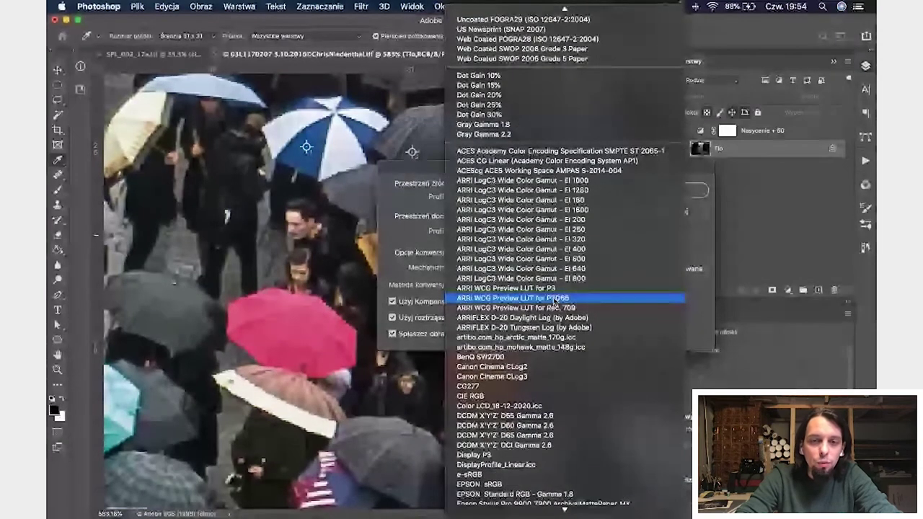
scroll(554, 300, down, 10)
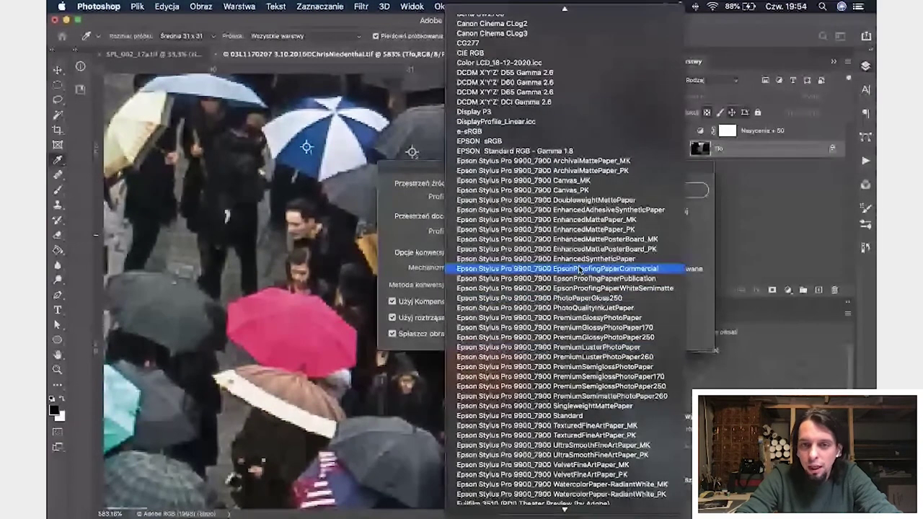
scroll(577, 278, down, 3)
scroll(576, 284, up, 5)
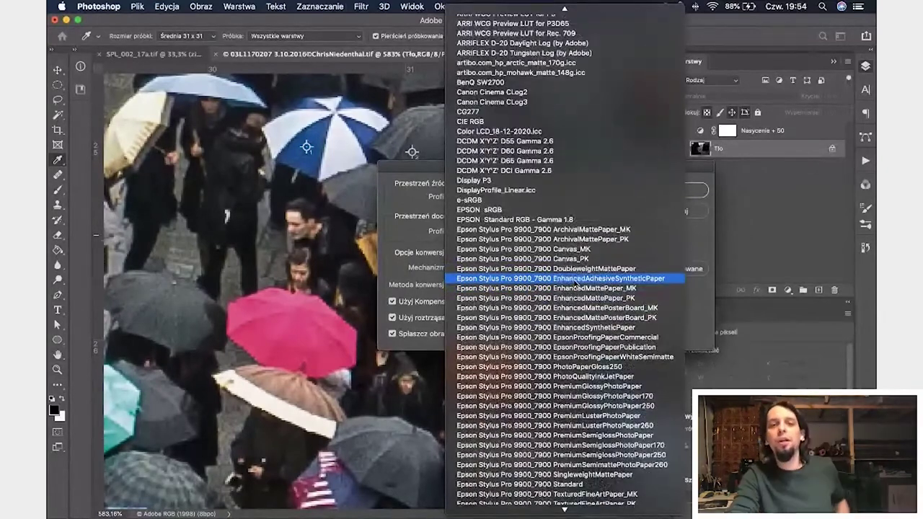
scroll(577, 283, up, 4)
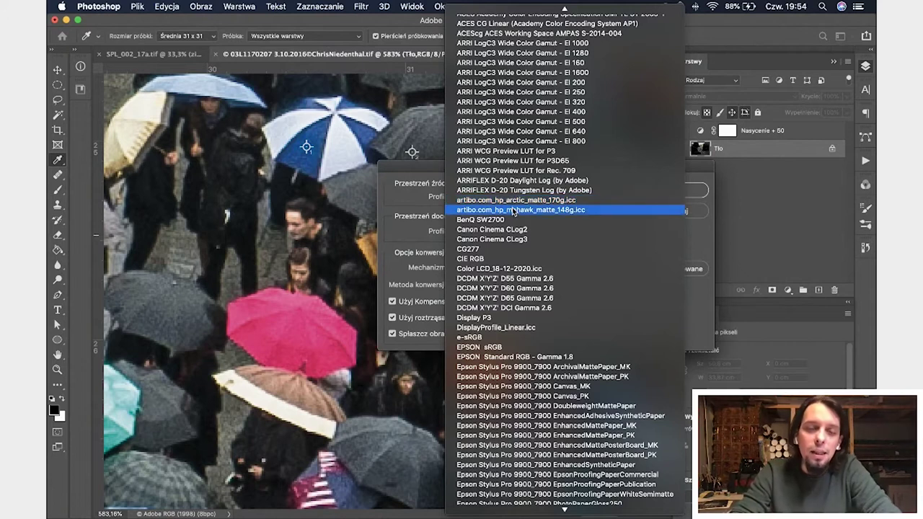
scroll(513, 195, up, 1)
scroll(514, 194, up, 10)
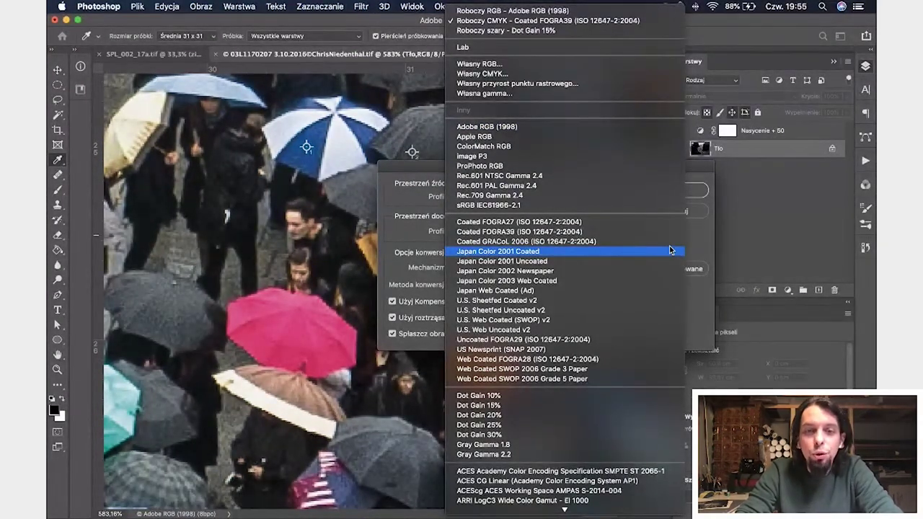
scroll(618, 282, down, 10)
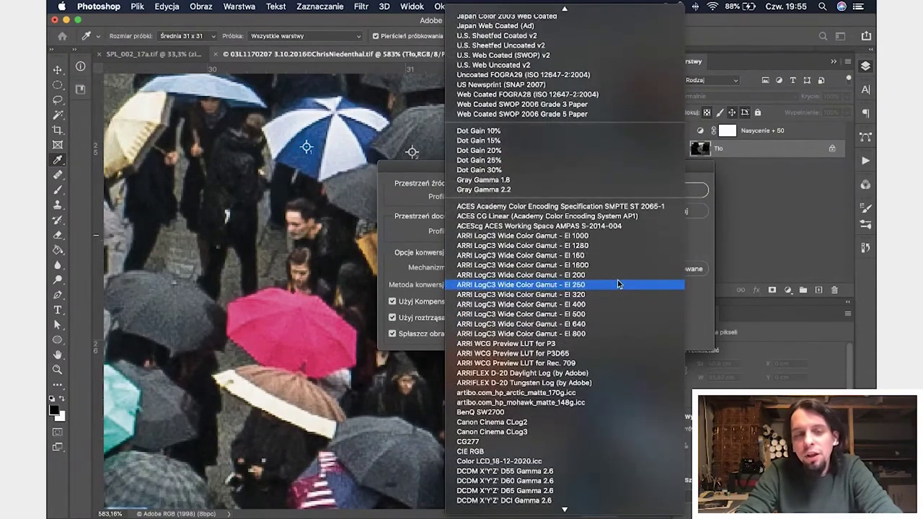
scroll(617, 283, down, 7)
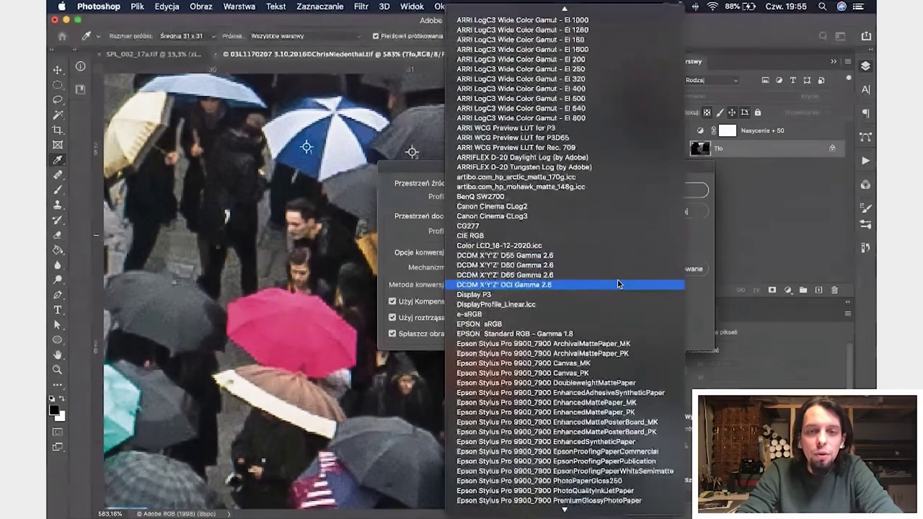
scroll(618, 282, down, 10)
scroll(617, 283, down, 10)
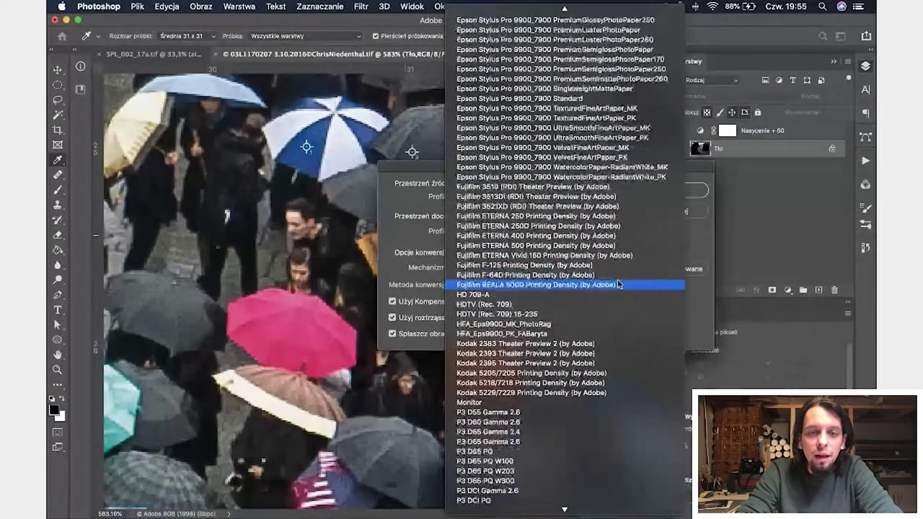
Switch to ColorSync Utility, display the Adobe RGB (1998) profile's Lab gamut and hold it for comparison
key(super+Tab)
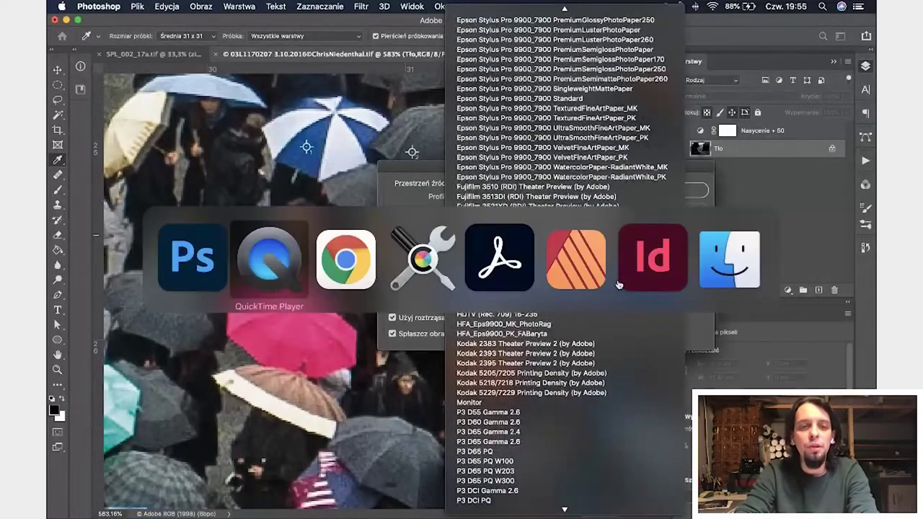
key(super+Tab)
key(super+Tab)
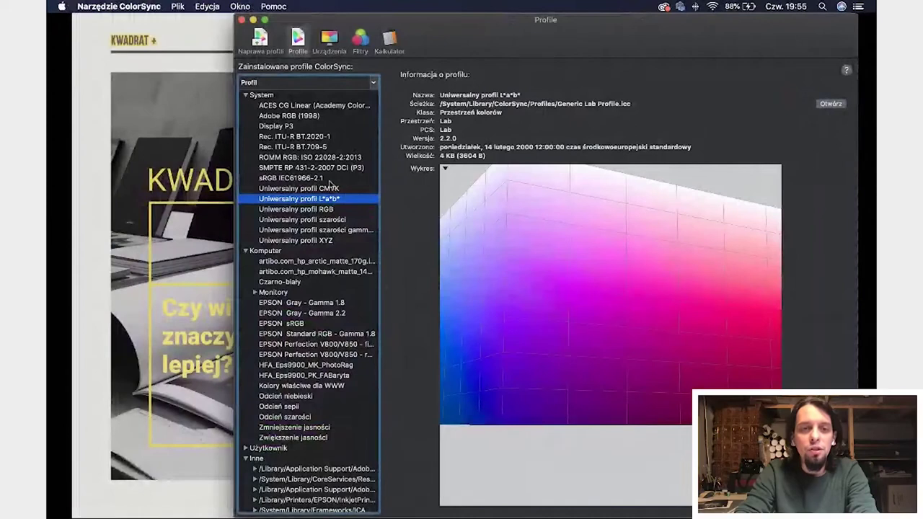
click(268, 116)
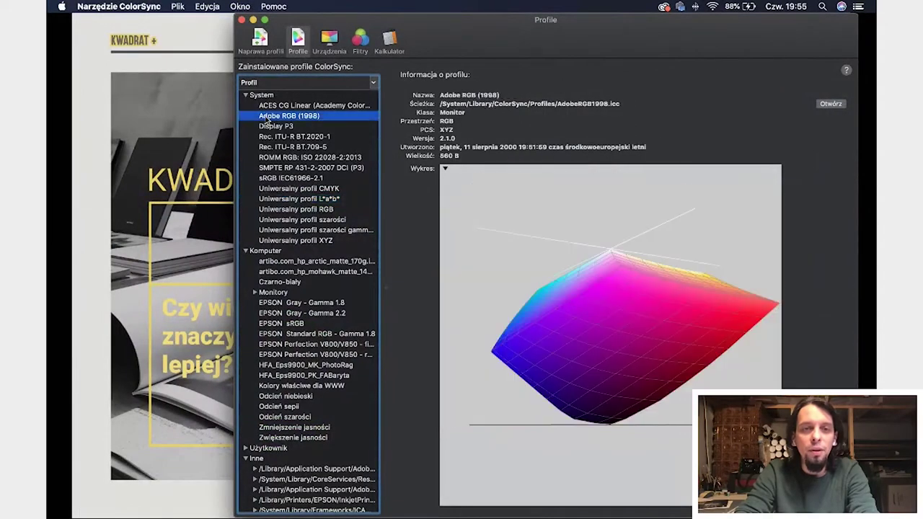
click(445, 168)
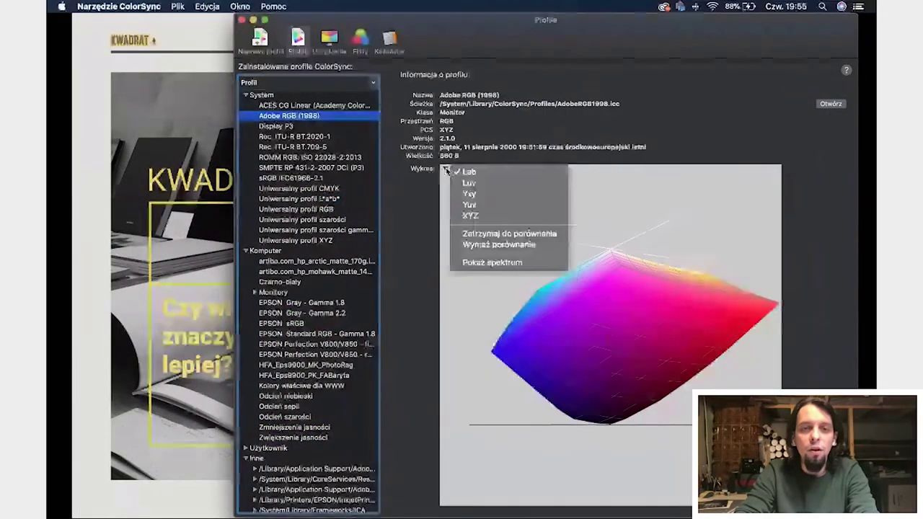
click(495, 231)
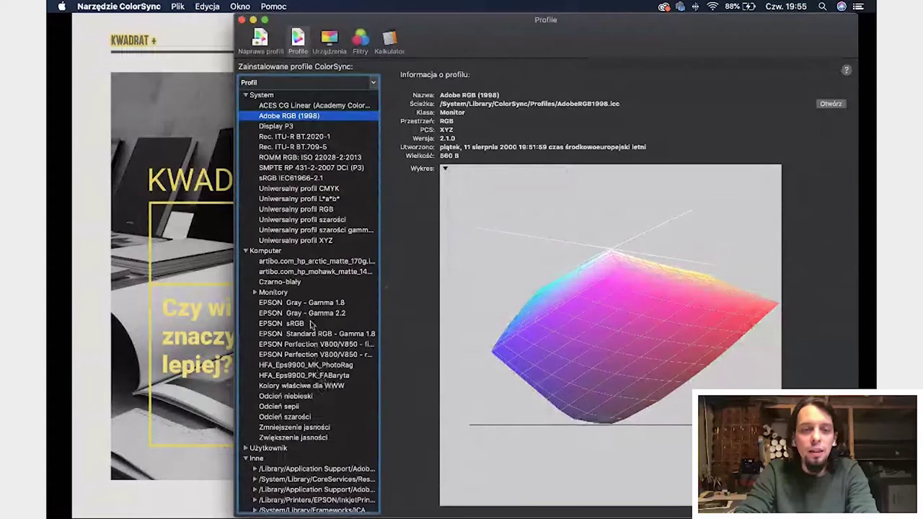
Compare the artibo.com_hp_arctic_matte_170g profile's gamut with Adobe RGB (1998), rotate the plot, and return to Photoshop
scroll(309, 303, down, 1)
click(317, 259)
mouse_move(590, 349)
mouse_down()
mouse_move(564, 336)
mouse_move(584, 417)
mouse_move(575, 343)
mouse_up()
key(super+Tab)
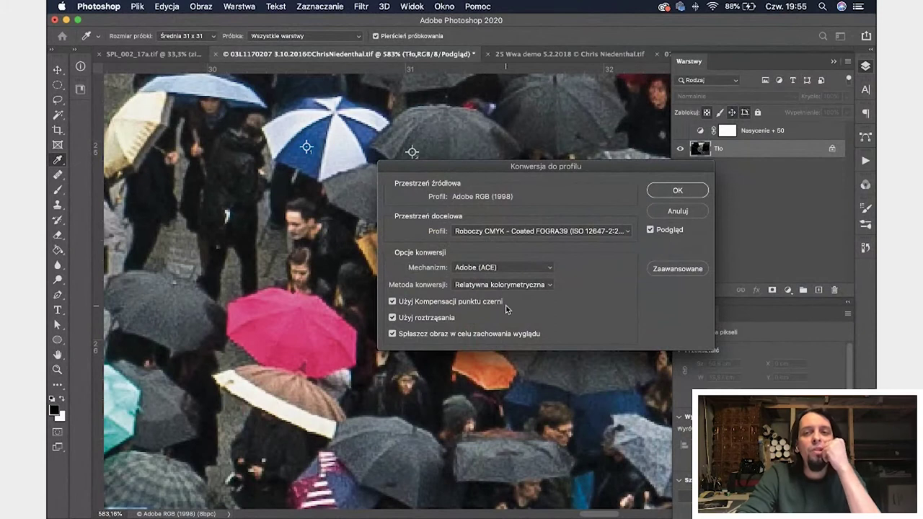
Set the destination profile of the umbrella photo's conversion to sRGB IEC61966-2.1
click(491, 231)
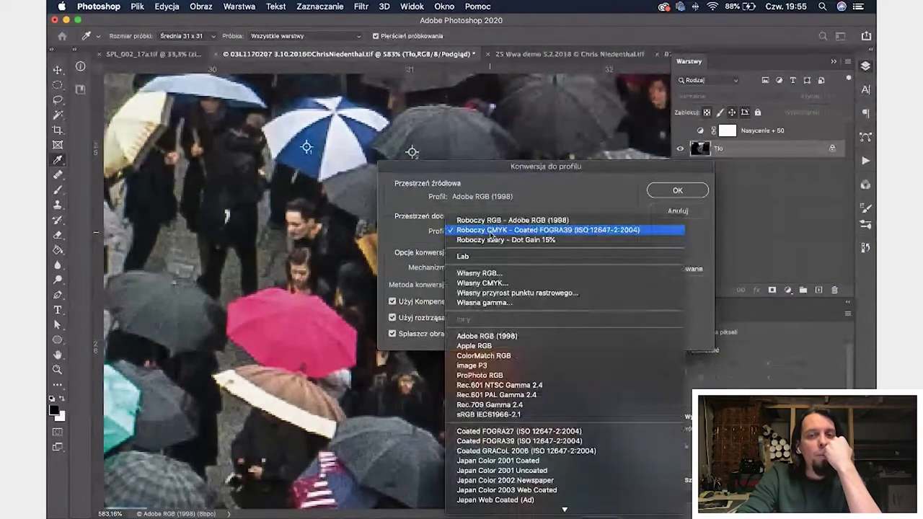
click(487, 415)
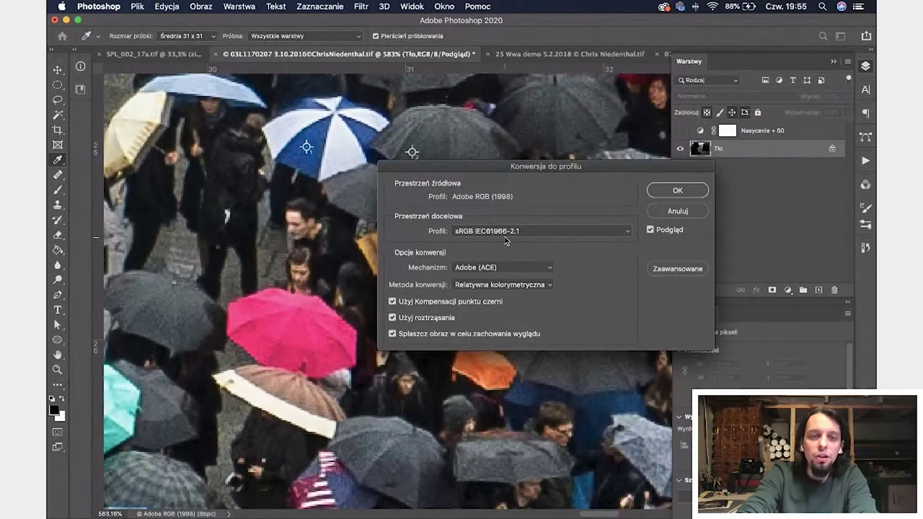
key(super+minus)
key(super+minus)
key(super+minus)
key(super+minus)
key(super+minus)
key(super+minus)
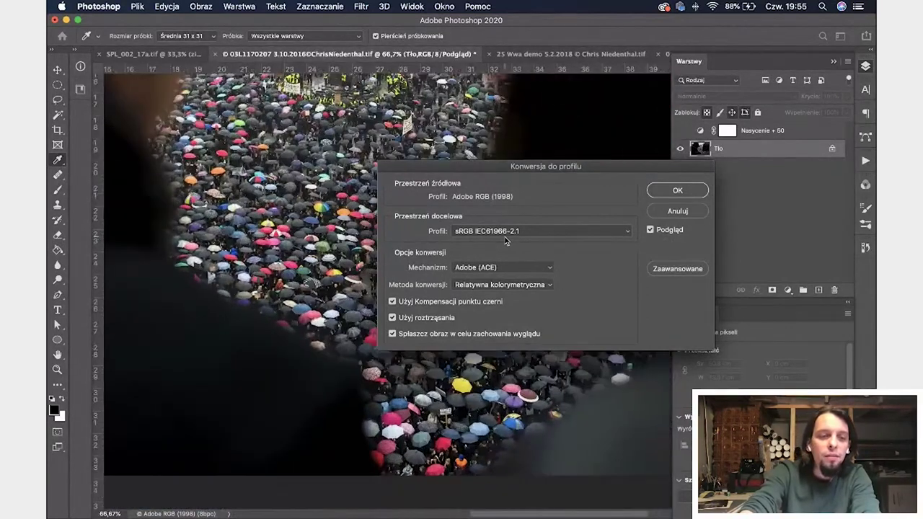
key(super+plus)
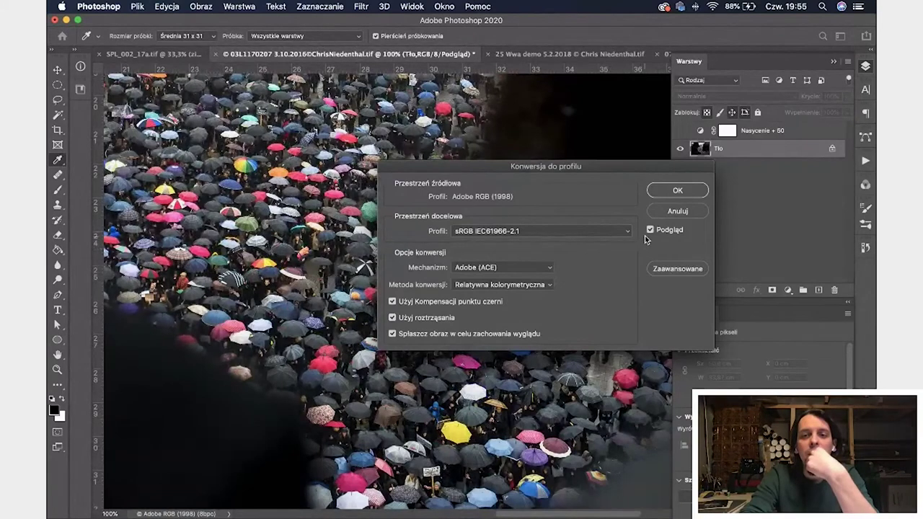
Compare the umbrella crowd at 100% zoom with the sRGB conversion preview repeatedly switched off and on
click(651, 231)
click(651, 230)
click(652, 230)
click(653, 230)
click(651, 230)
click(651, 230)
click(652, 230)
click(652, 230)
click(653, 230)
click(652, 230)
click(652, 230)
click(652, 230)
click(651, 230)
click(651, 230)
click(652, 230)
click(652, 230)
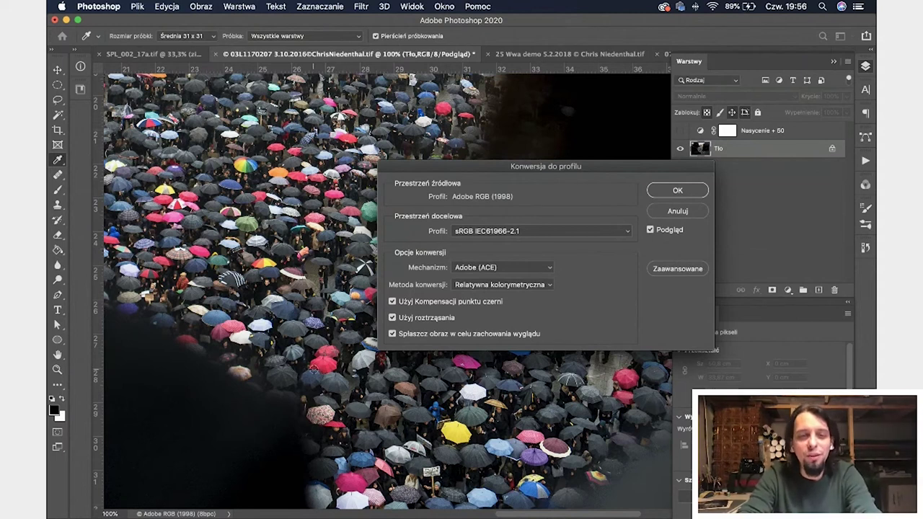
Examine the umbrellas around the red one at closer range with the sRGB conversion preview off and on
scroll(358, 369, up, 5)
click(650, 230)
click(650, 230)
click(650, 230)
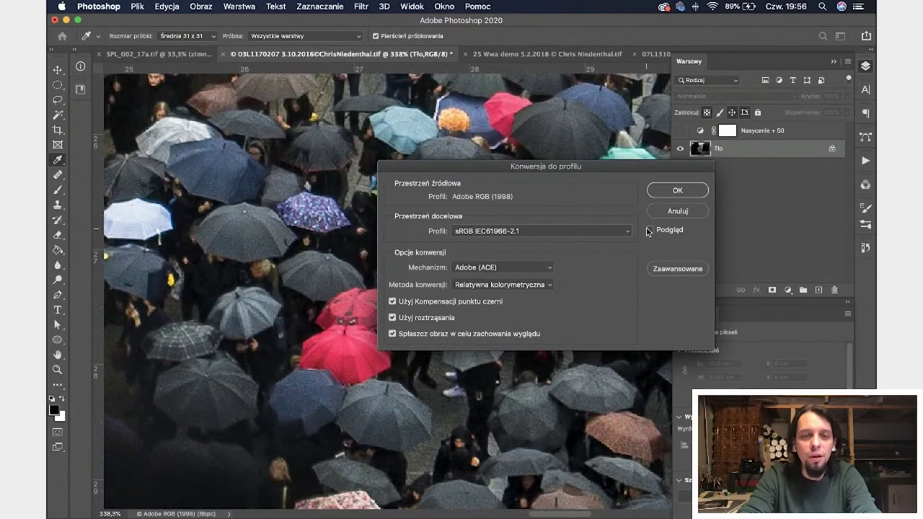
click(650, 230)
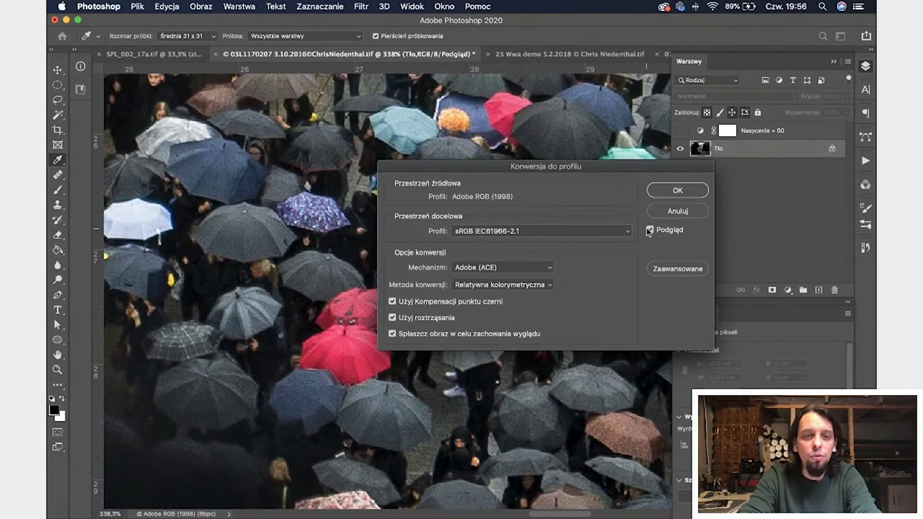
scroll(354, 363, up, 5)
click(651, 230)
click(651, 230)
click(651, 230)
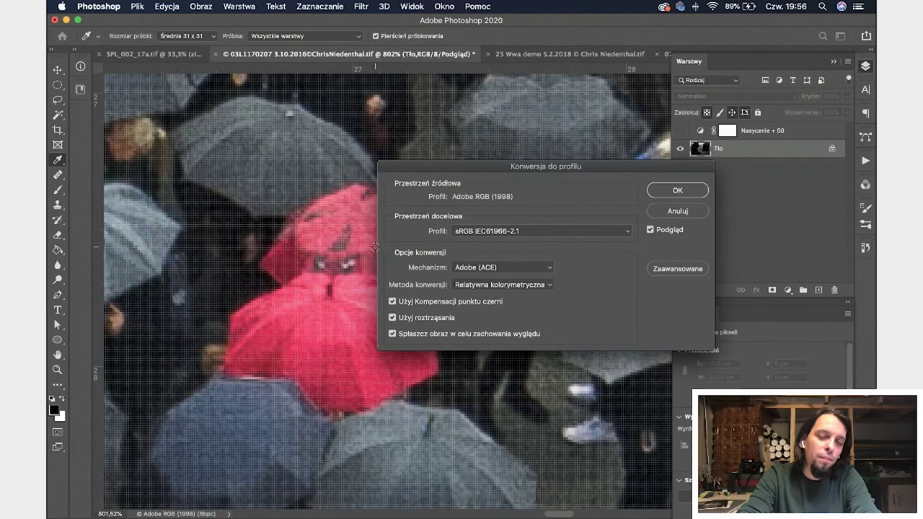
Compare the red umbrella and its dark neighbours pixel by pixel with and without the sRGB conversion preview
scroll(375, 247, down, 6)
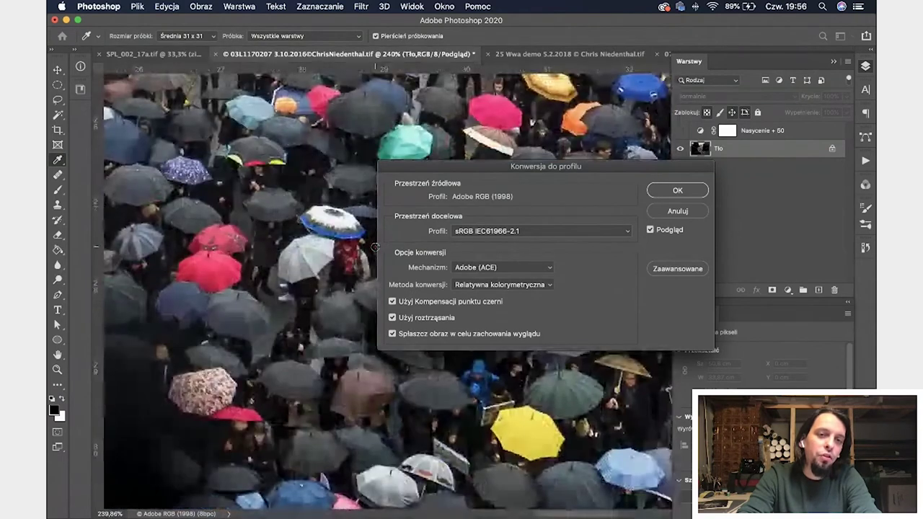
scroll(375, 247, left, 3)
scroll(288, 255, up, 6)
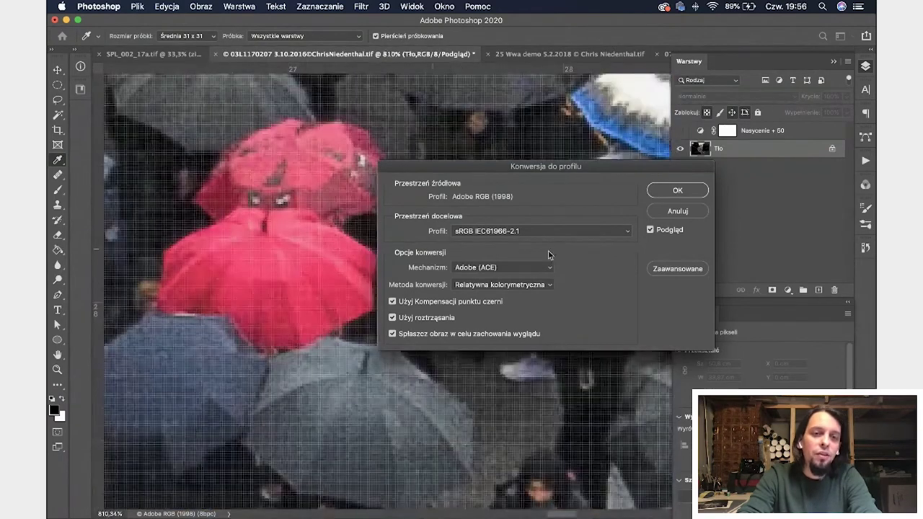
click(651, 230)
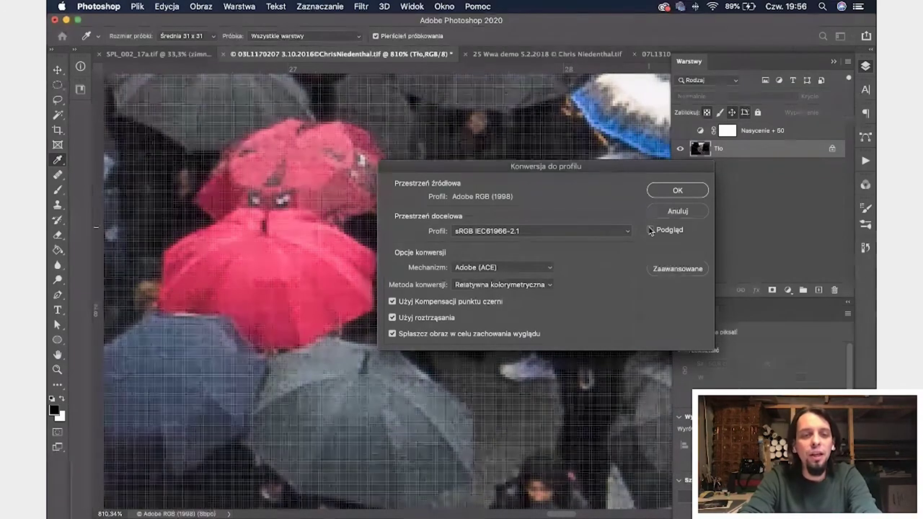
click(651, 230)
click(651, 230)
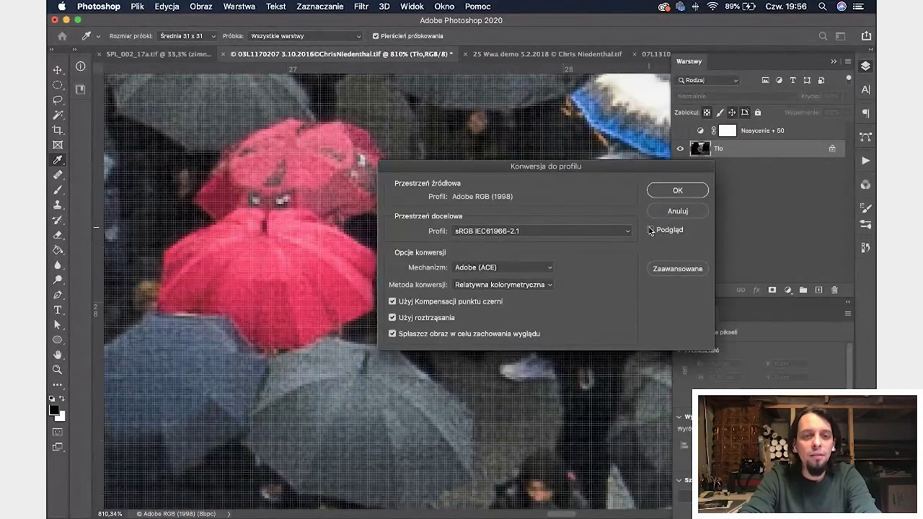
click(651, 230)
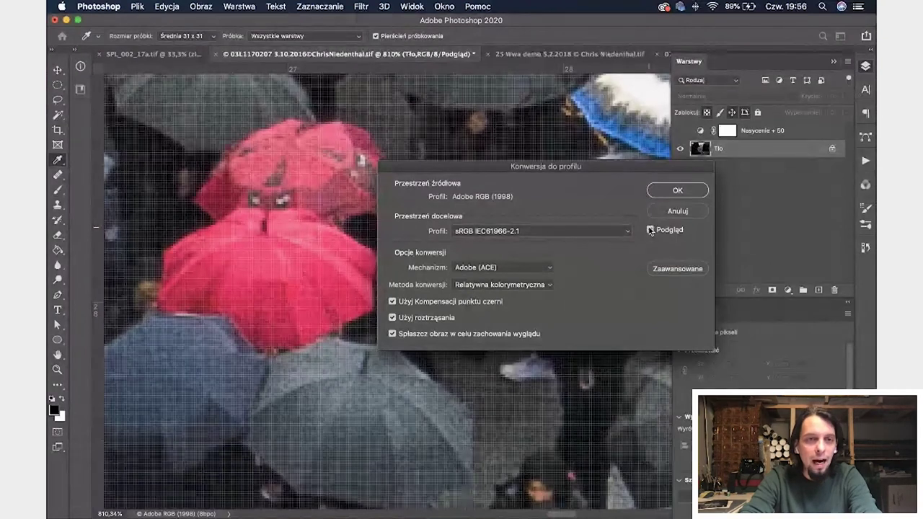
Switch to ColorSync Utility, display the Adobe RGB (1998) gamut, rotate its plot and hold it for comparison
key(super+Tab)
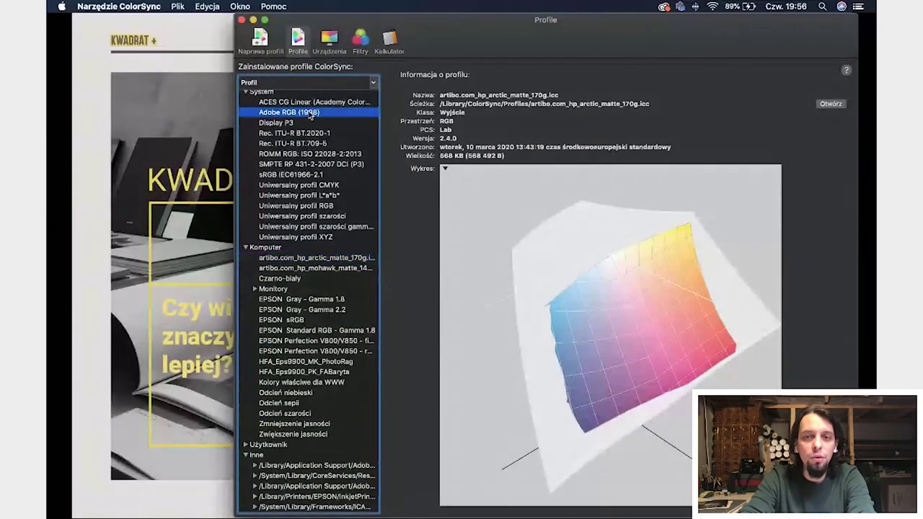
click(307, 112)
drag(598, 348, 533, 251)
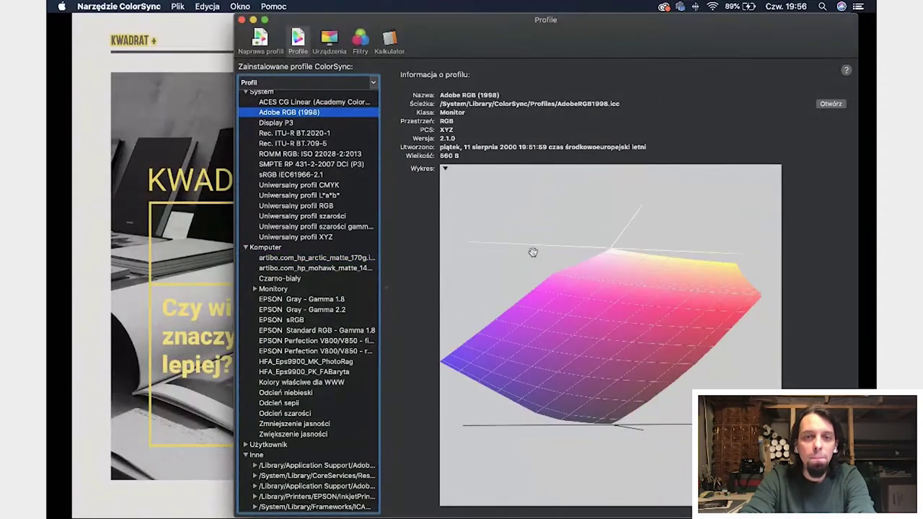
click(445, 167)
click(475, 233)
click(445, 168)
Compare the sRGB IEC61966-2.1 gamut with Adobe RGB (1998), rotate the plot, and return to Photoshop
click(279, 178)
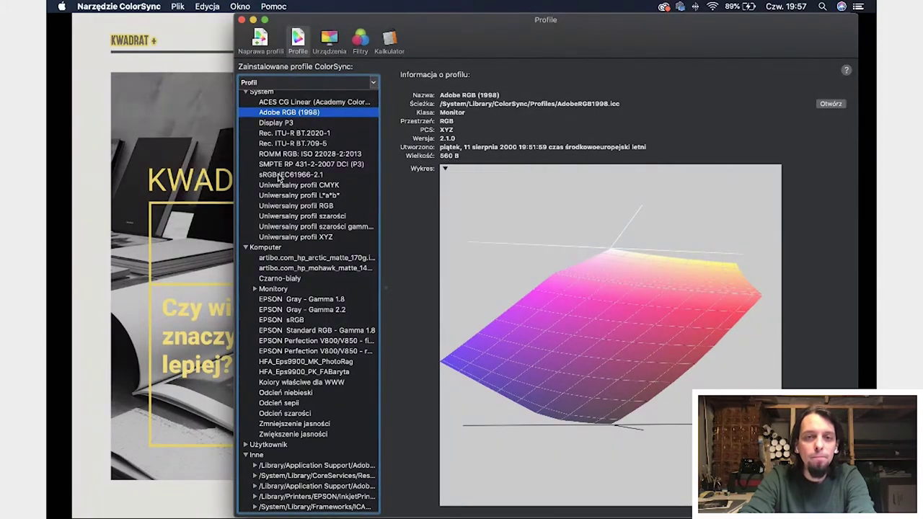
click(284, 176)
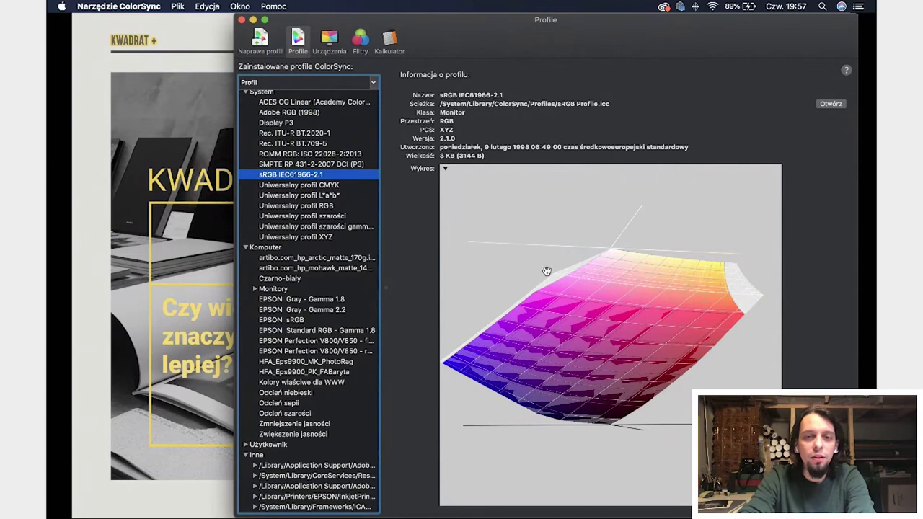
drag(547, 273, 580, 395)
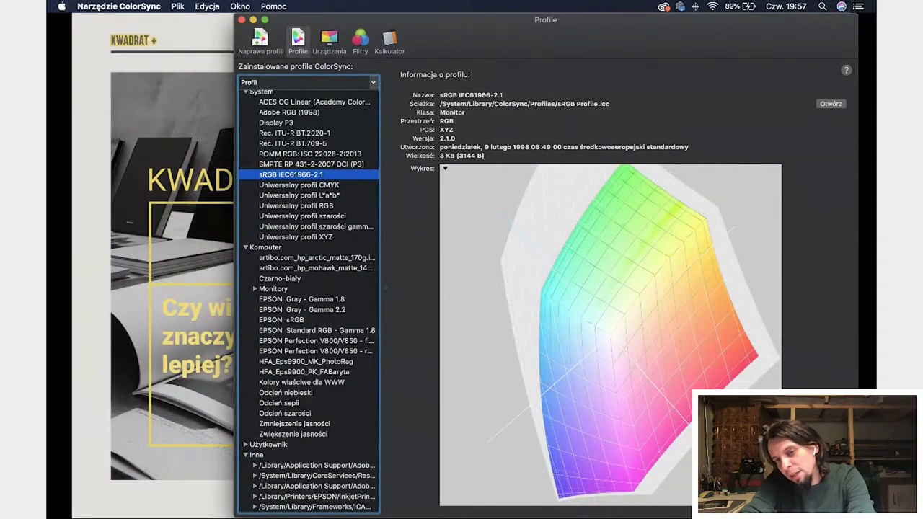
key(super+Tab)
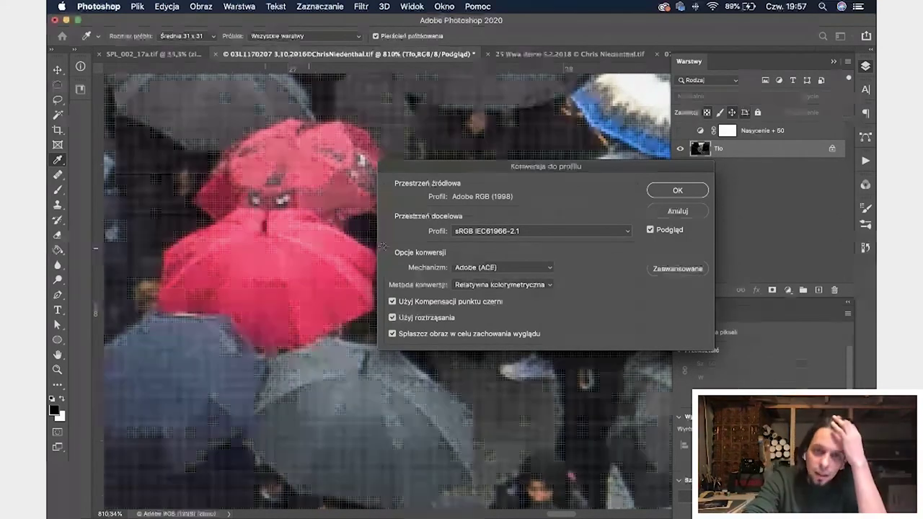
Find the red, orange and yellow umbrella and compare its colours with the sRGB conversion preview off and on
click(651, 230)
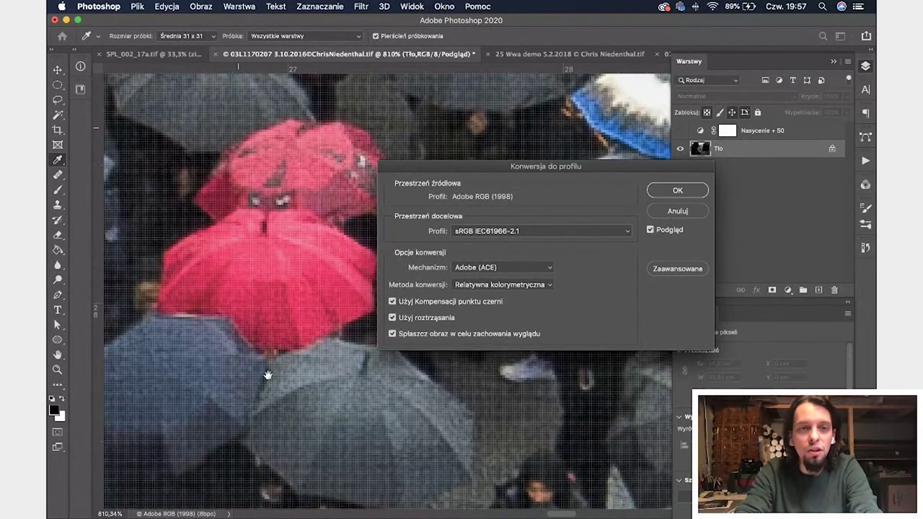
scroll(337, 229, up, 5)
scroll(314, 302, up, 5)
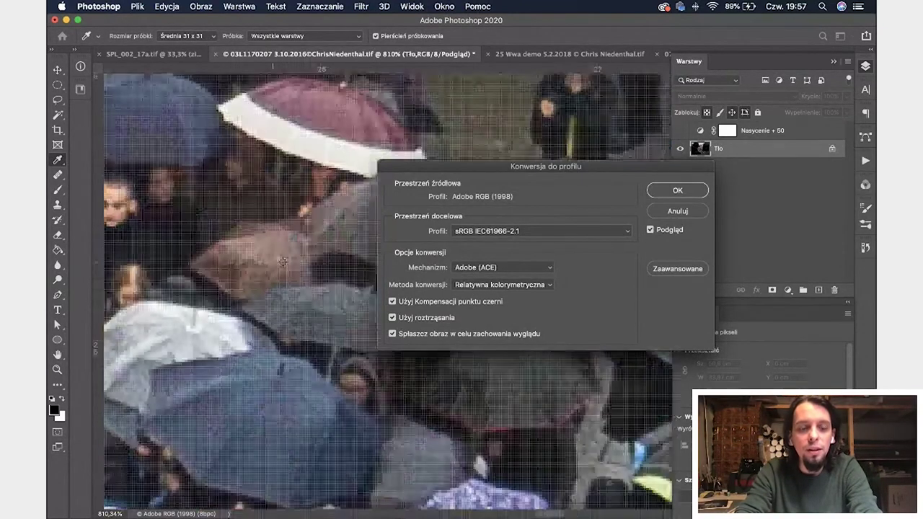
scroll(282, 261, down, 2)
scroll(214, 185, up, 5)
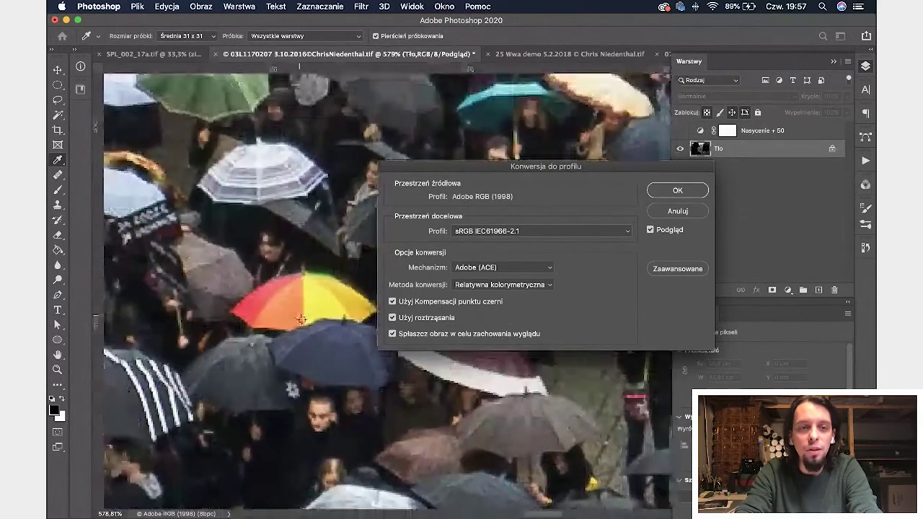
scroll(303, 327, up, 2)
scroll(303, 326, right, 1)
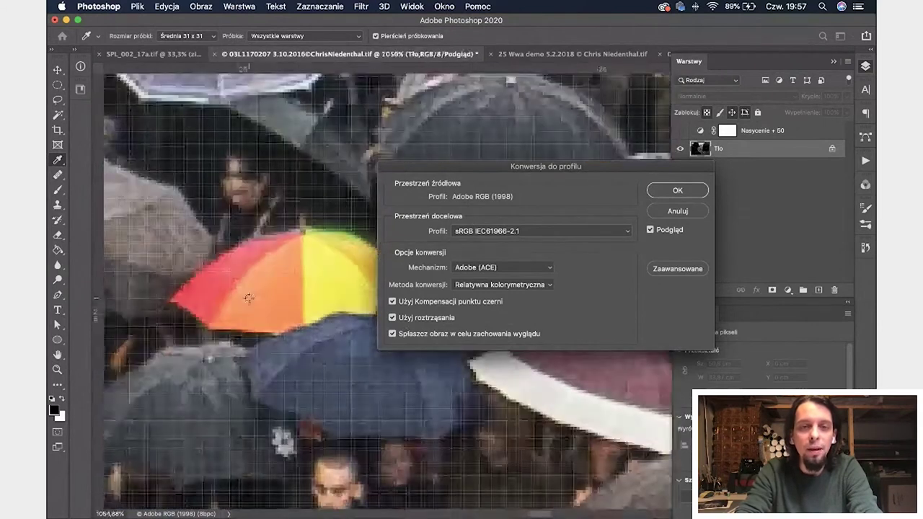
scroll(249, 298, down, 2)
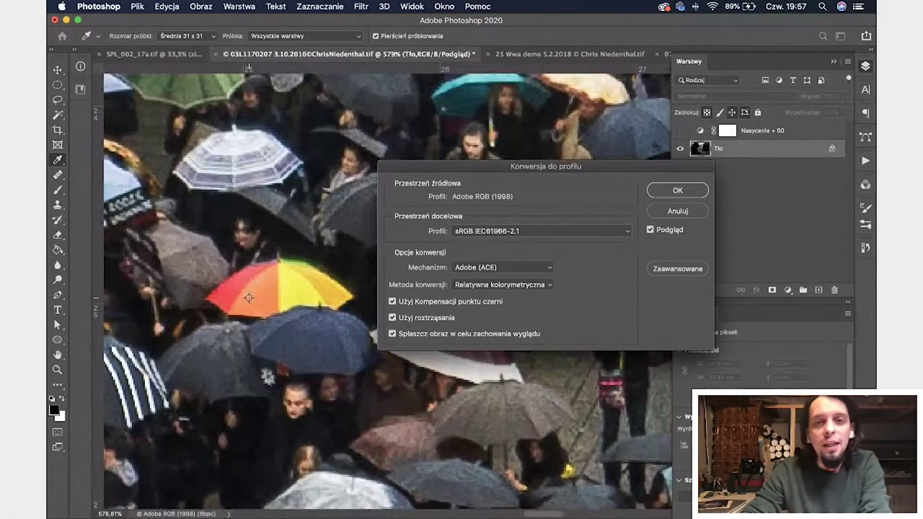
click(652, 230)
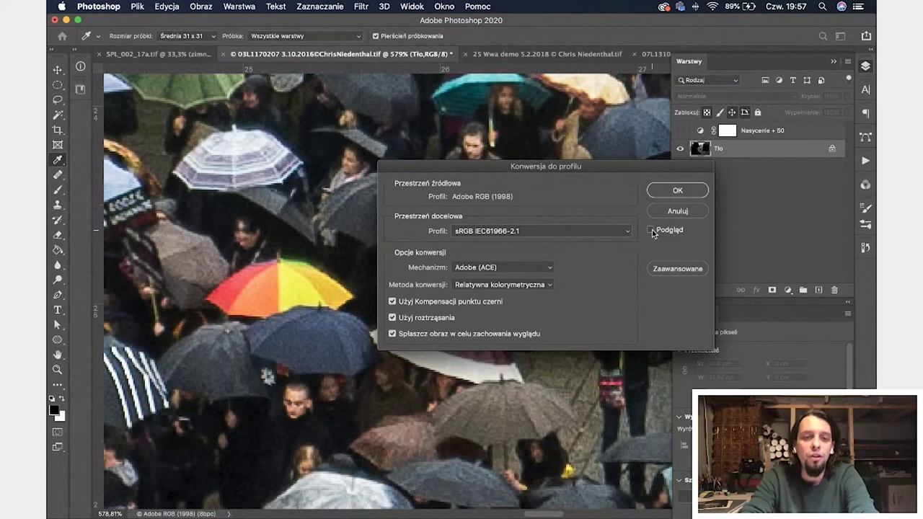
click(652, 230)
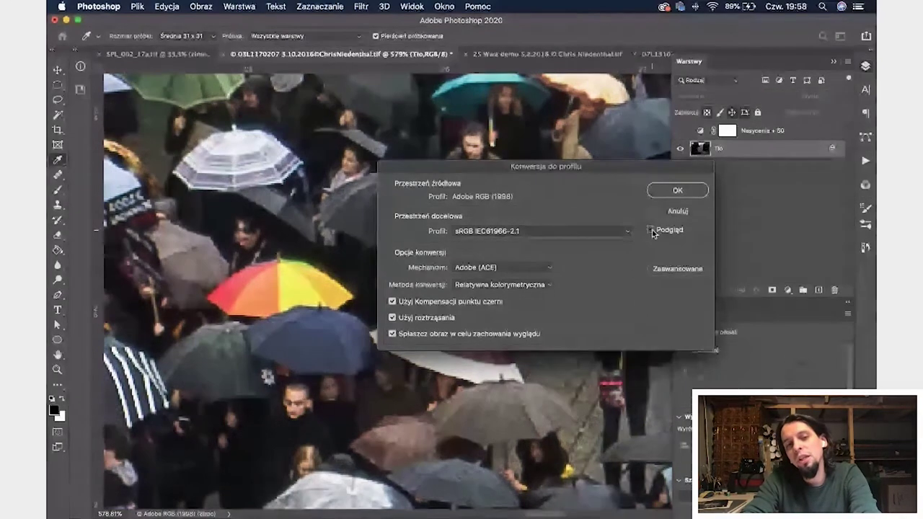
click(651, 230)
click(652, 230)
click(651, 230)
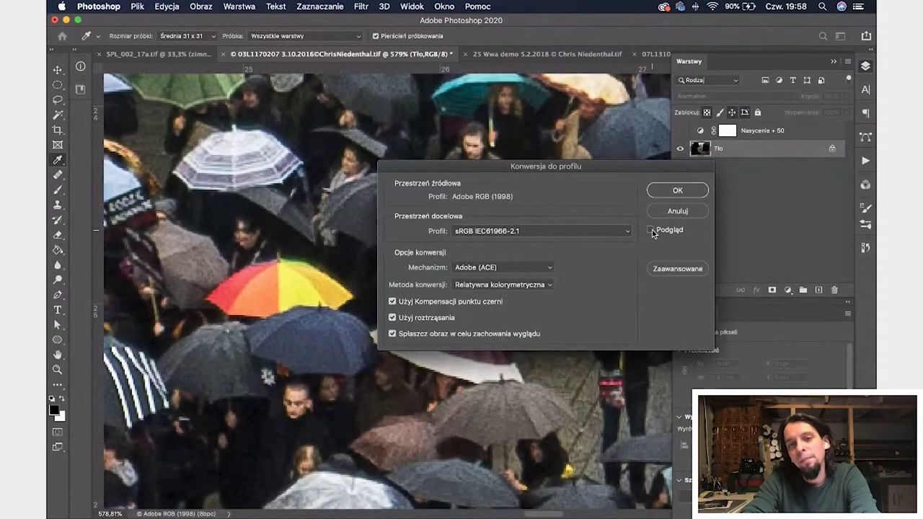
click(651, 230)
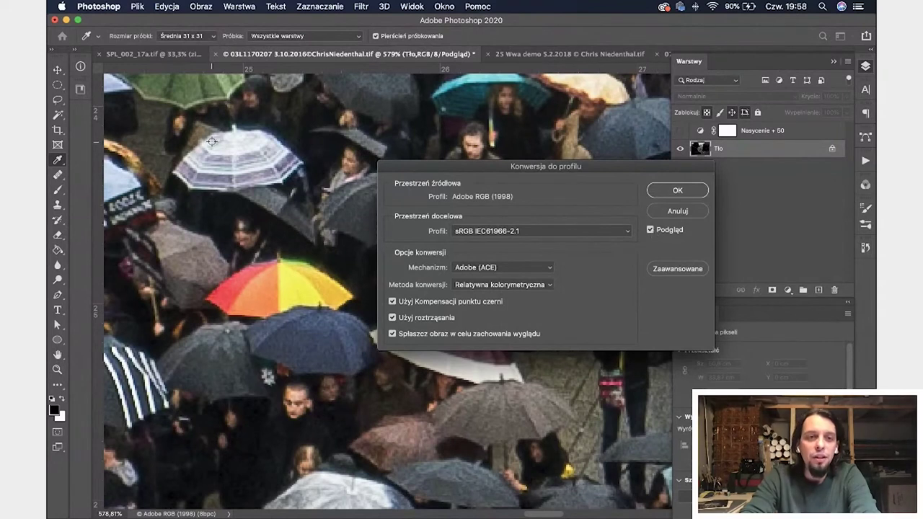
Compare the rainbow umbrella's colours up close with the sRGB conversion preview on and off, leaving the preview off
scroll(226, 137, up, 15)
scroll(227, 137, left, 8)
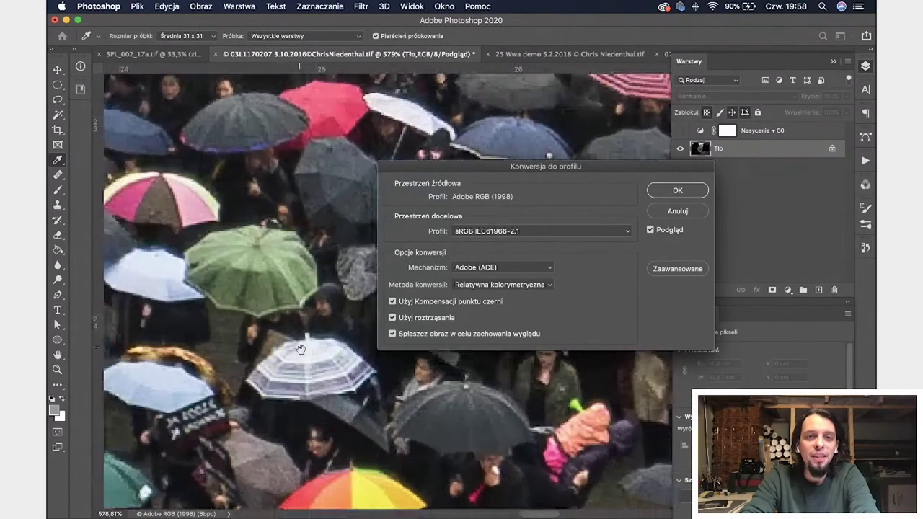
scroll(208, 306, up, 4)
scroll(208, 307, right, 6)
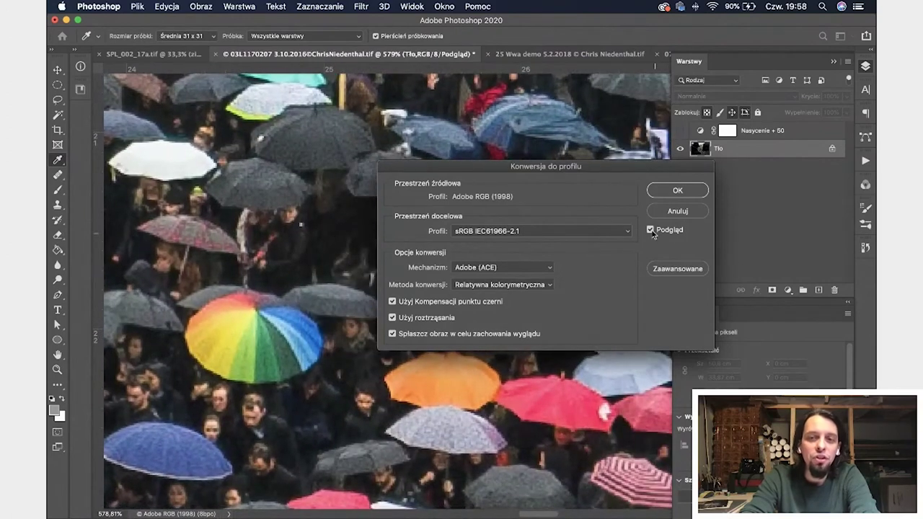
click(651, 231)
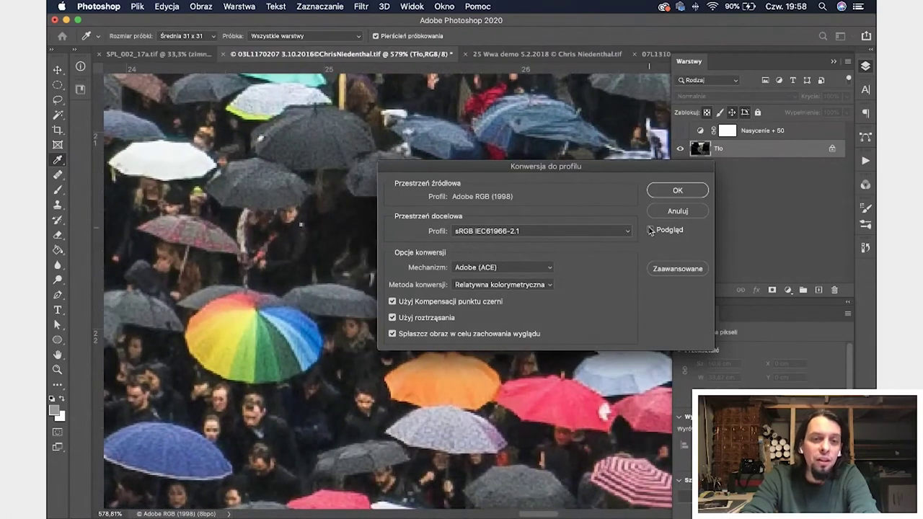
click(651, 231)
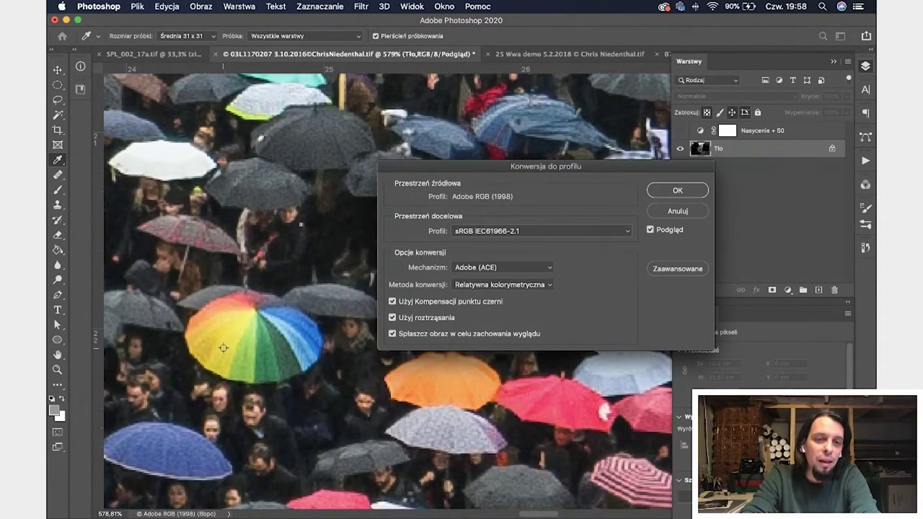
scroll(224, 348, up, 2)
click(651, 231)
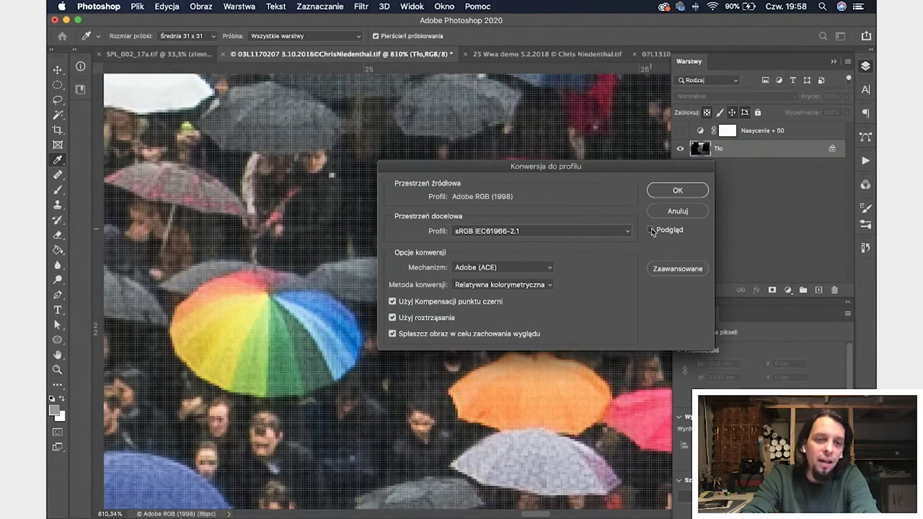
click(651, 231)
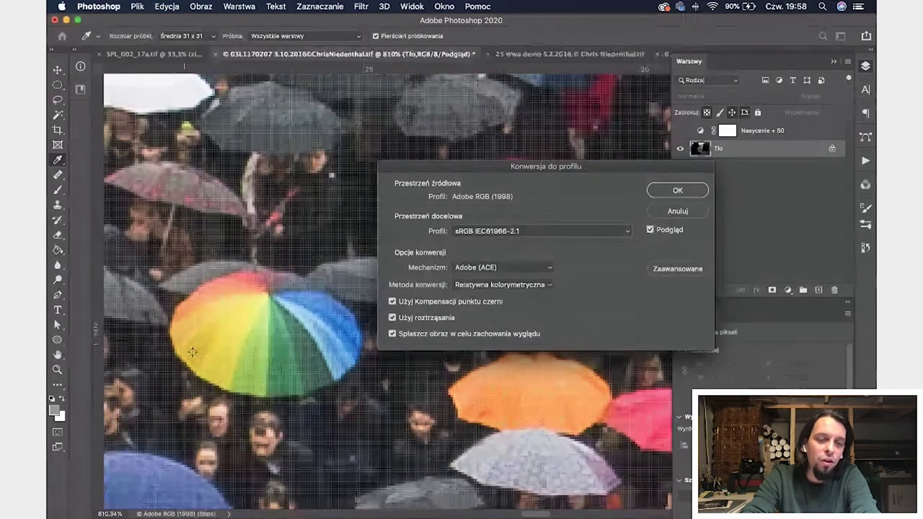
click(651, 230)
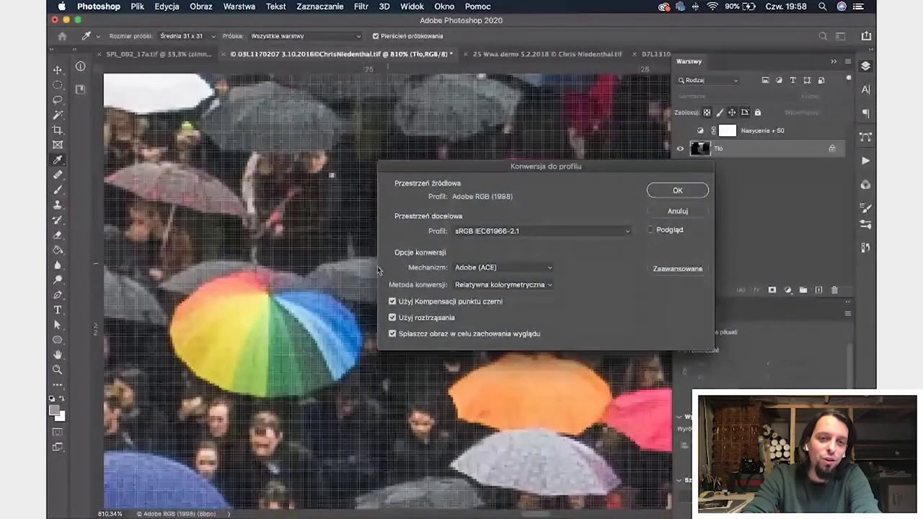
Preview the sRGB conversion on the yellow safety vests by the banner, and convert the photo to sRGB IEC61966-2.1
scroll(289, 228, down, 5)
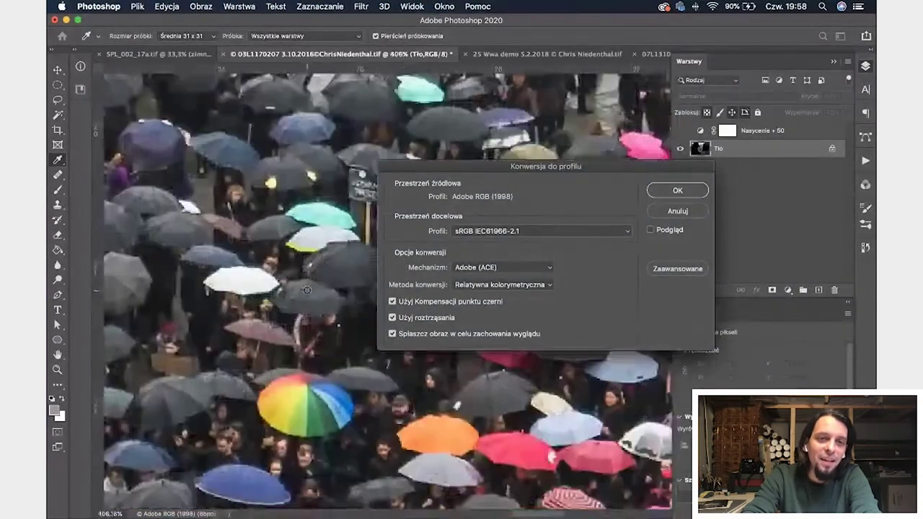
scroll(252, 209, up, 5)
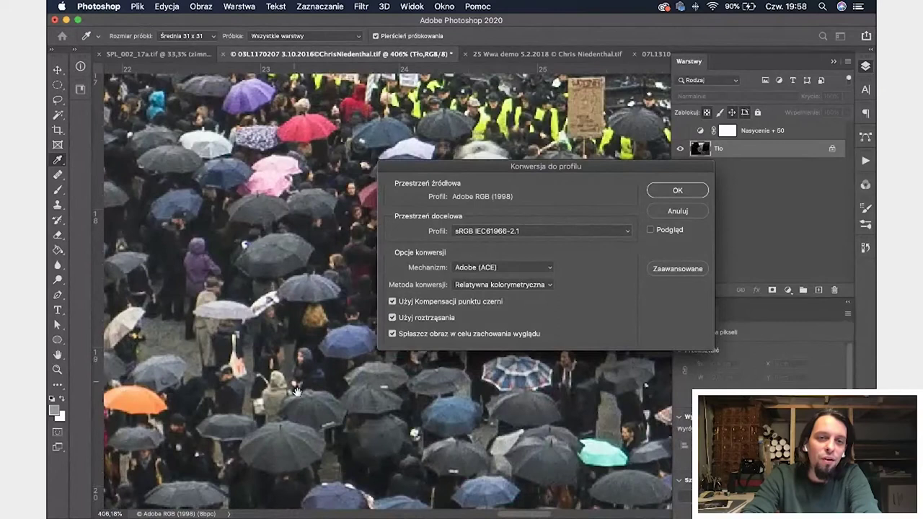
scroll(295, 382, up, 5)
scroll(313, 160, down, 3)
scroll(263, 212, up, 4)
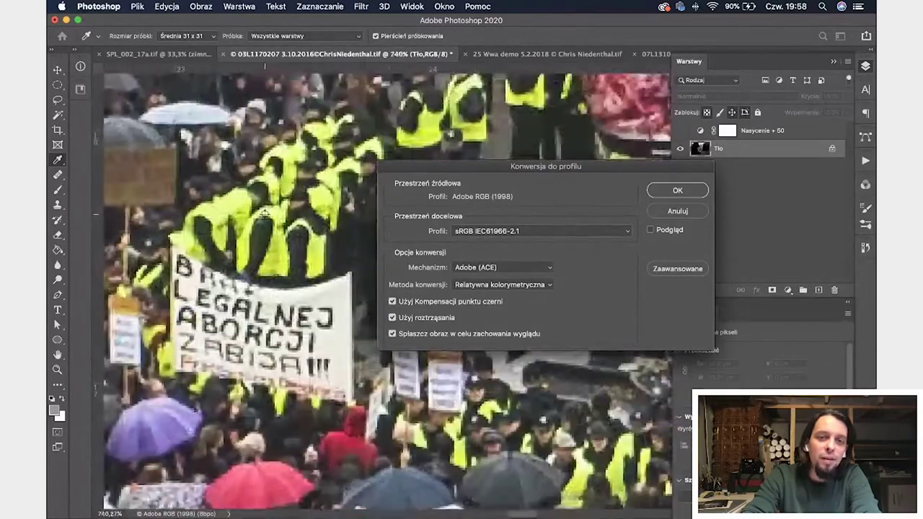
click(651, 230)
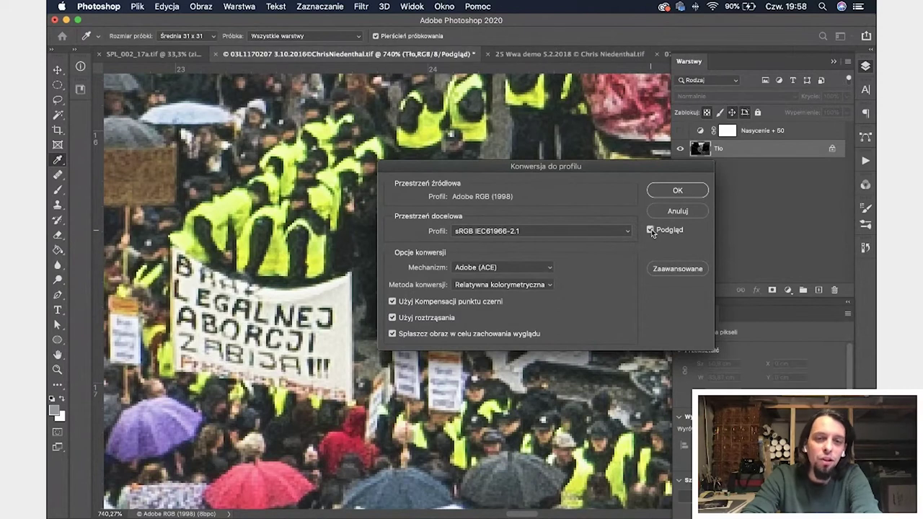
click(678, 191)
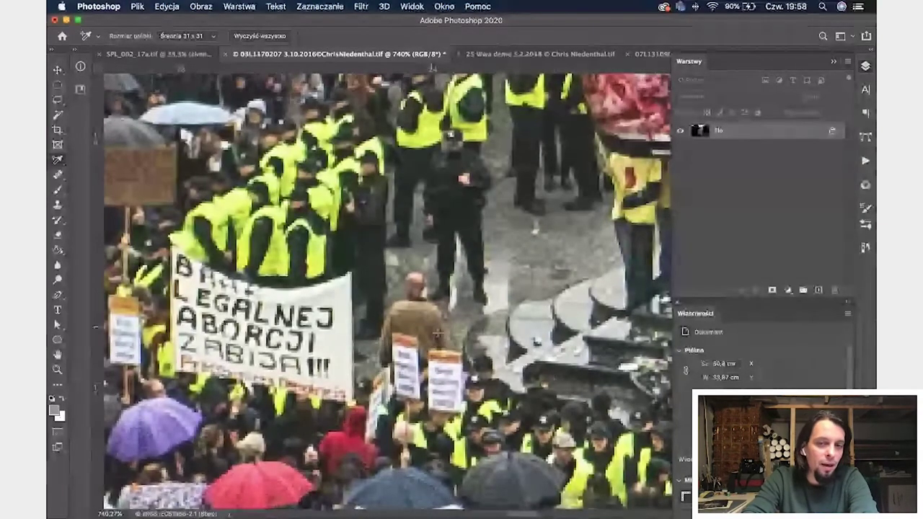
Add a Curves adjustment layer and use on-image adjustment to brighten the highlights and increase contrast around the red and pink umbrellas
scroll(437, 332, down, 15)
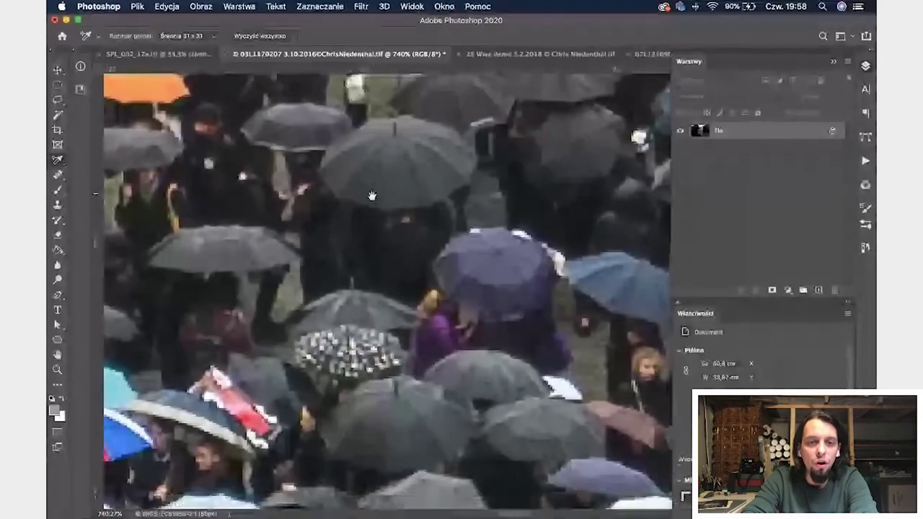
scroll(259, 211, down, 15)
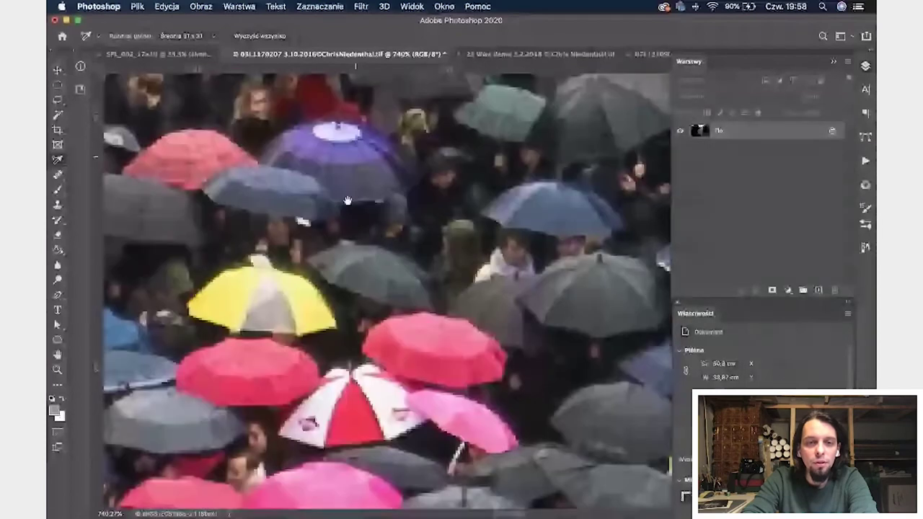
scroll(414, 355, left, 5)
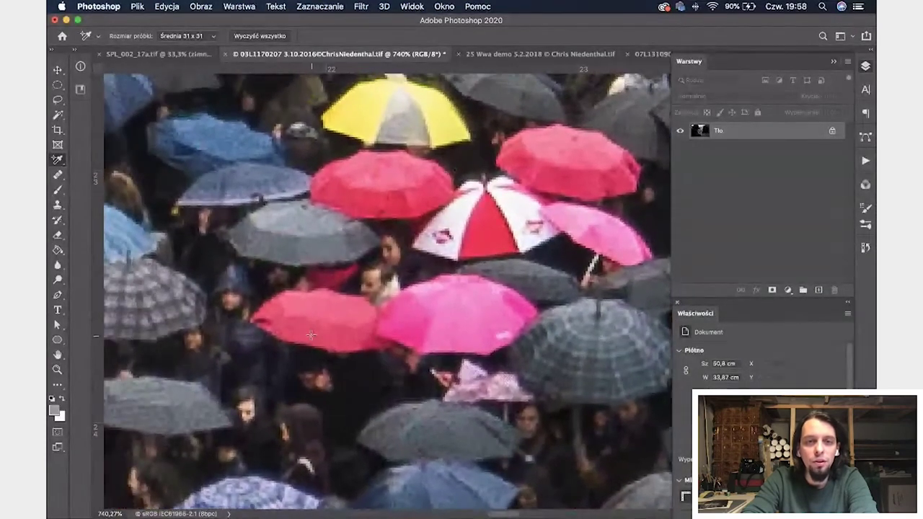
scroll(398, 168, up, 5)
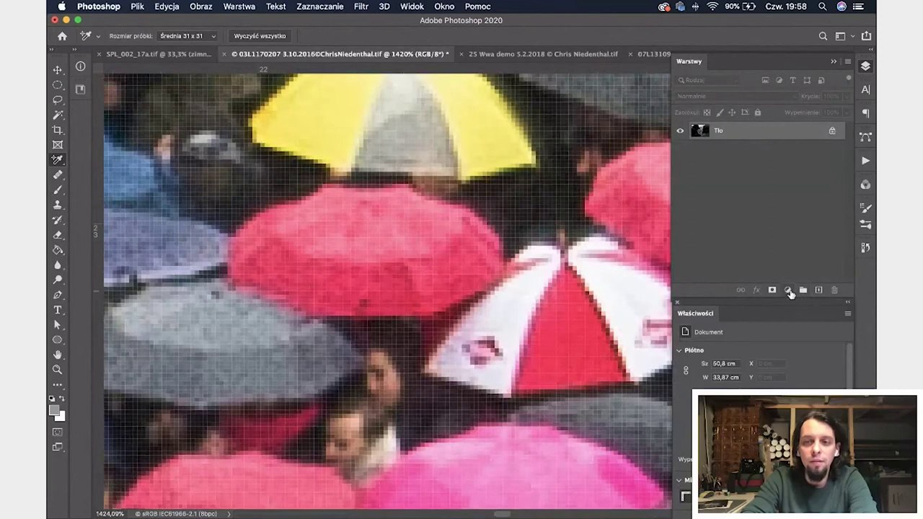
click(789, 292)
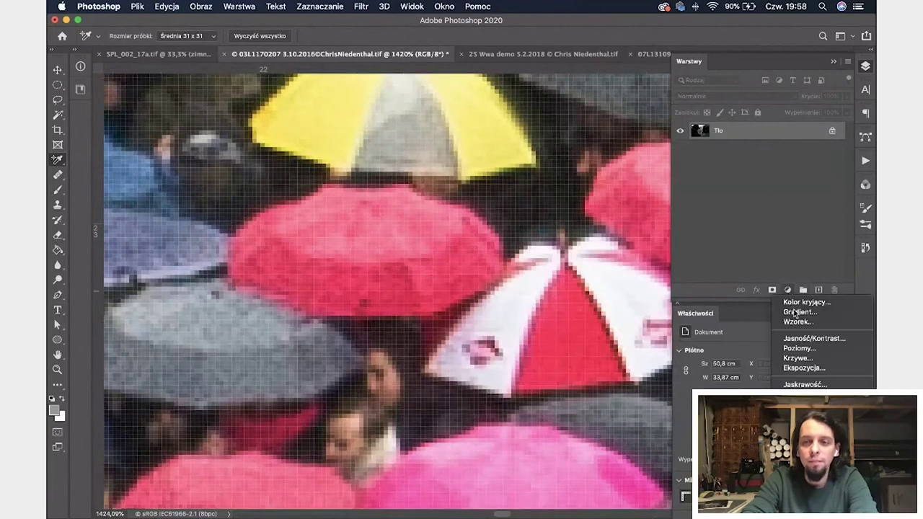
click(806, 359)
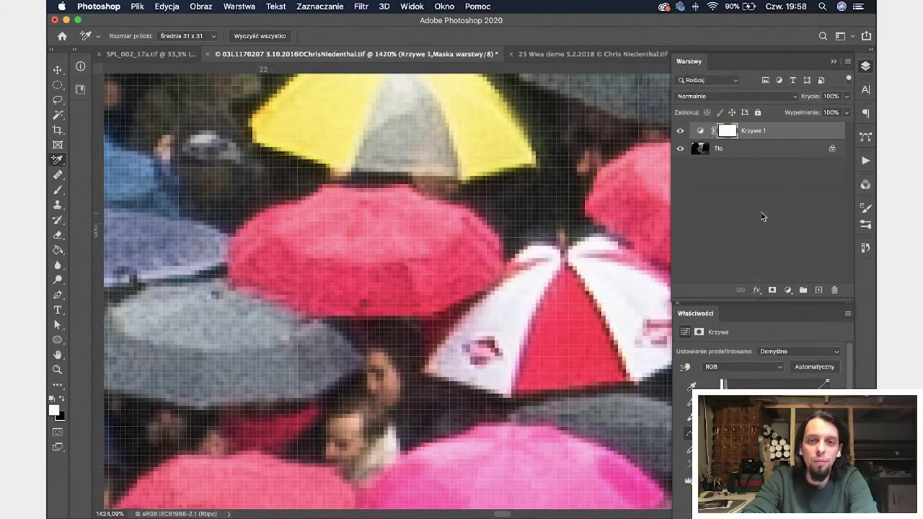
click(687, 369)
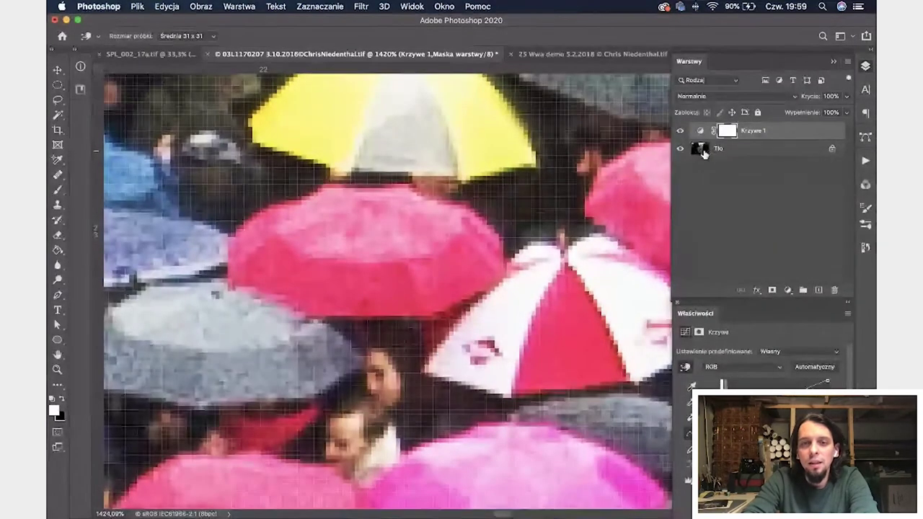
Compare the colours of the red and pink umbrellas with the Curves layer hidden and shown
click(682, 131)
click(682, 131)
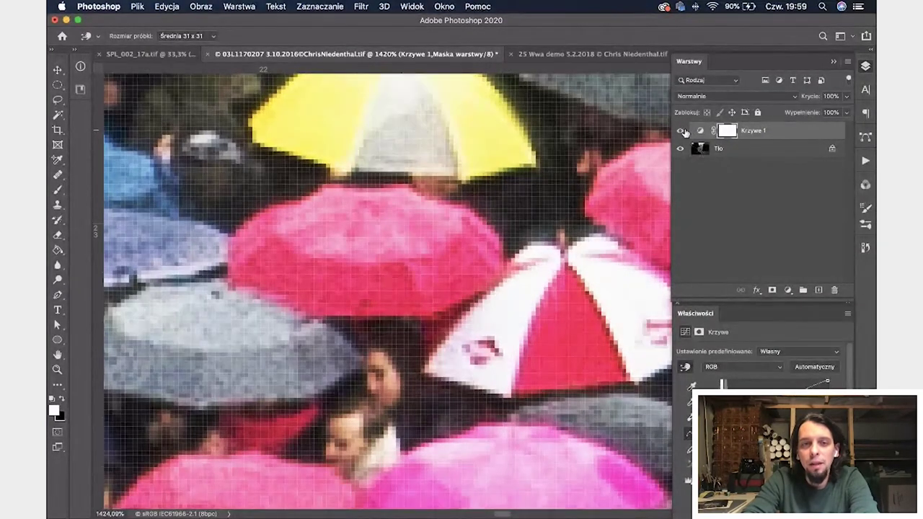
click(682, 131)
click(682, 131)
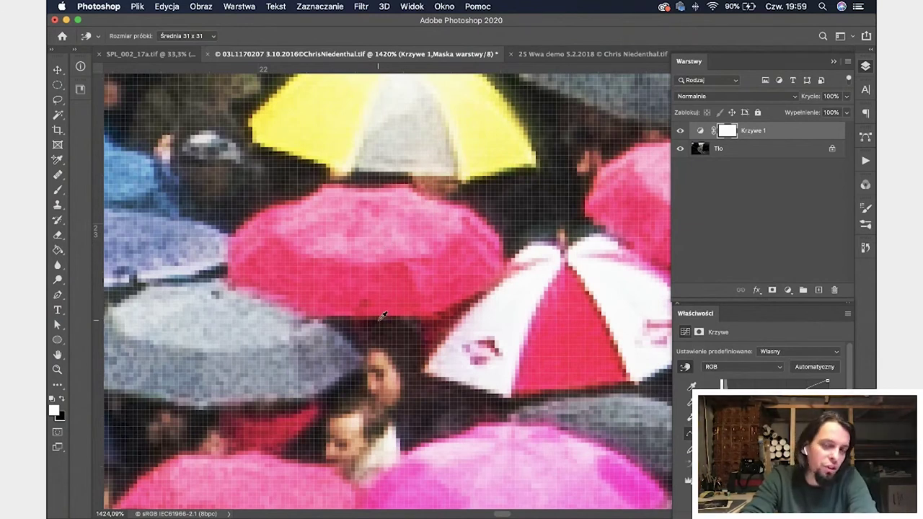
Set the Curves layer's blend mode to Luminosity (Jasność) and compare the umbrellas with the layer hidden and shown
click(718, 101)
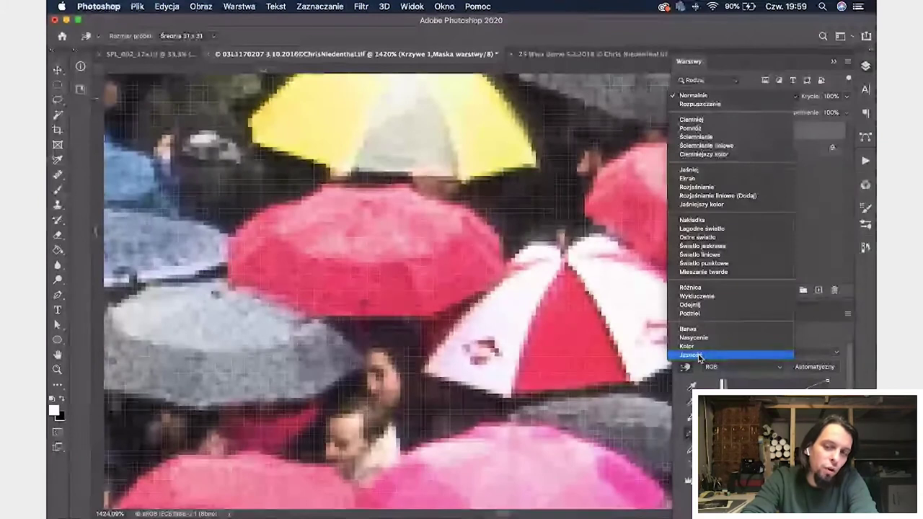
click(698, 357)
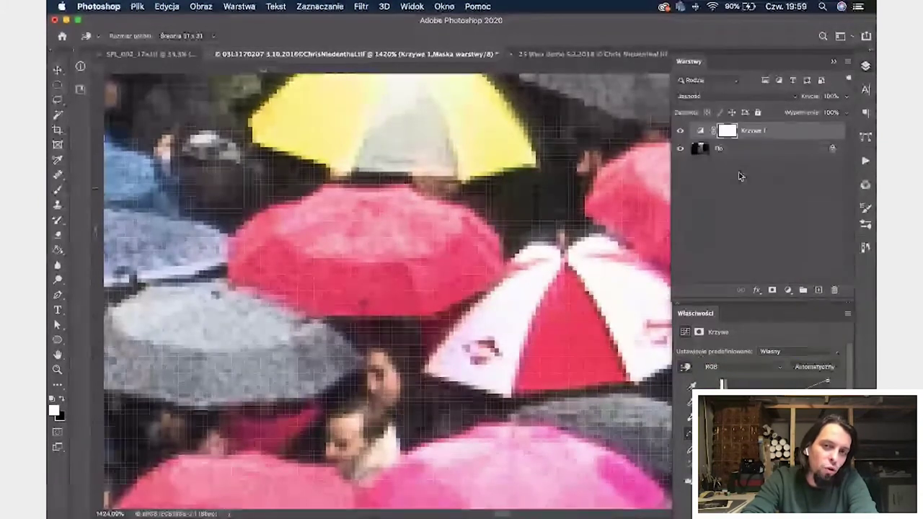
click(681, 132)
click(682, 132)
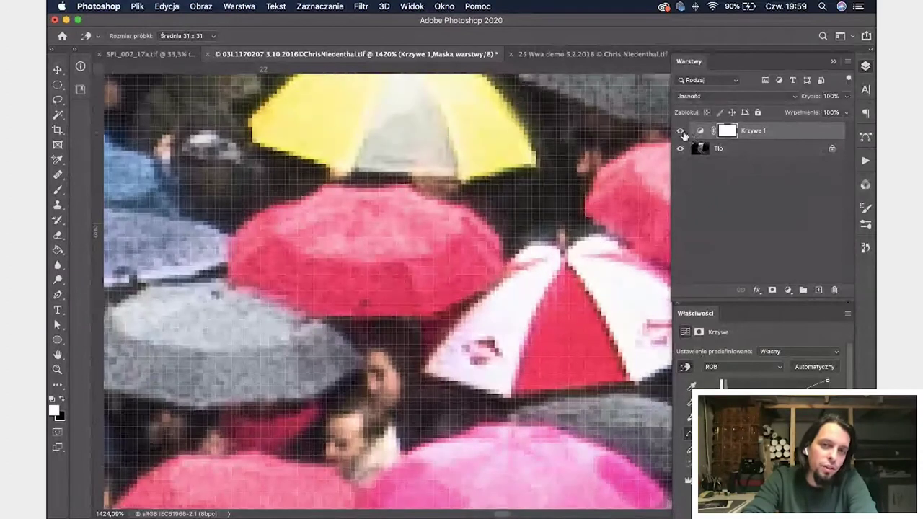
click(682, 132)
click(682, 133)
click(682, 132)
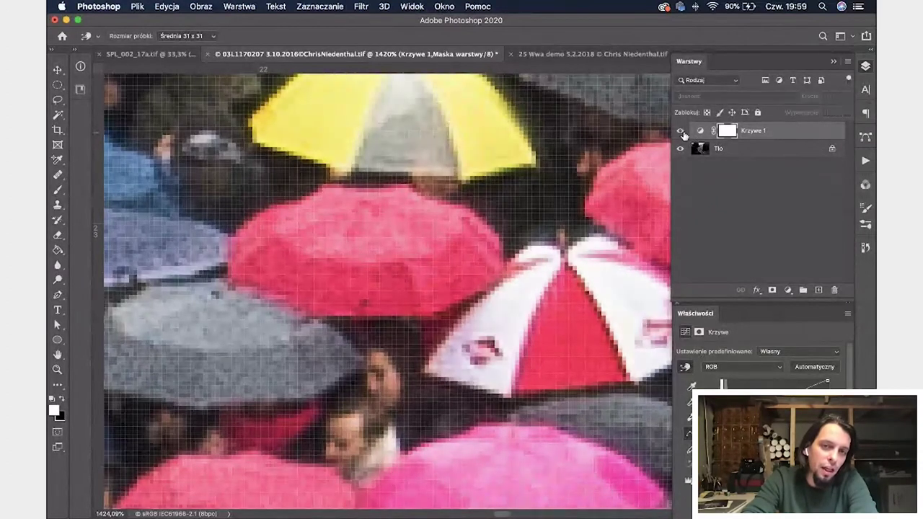
click(682, 133)
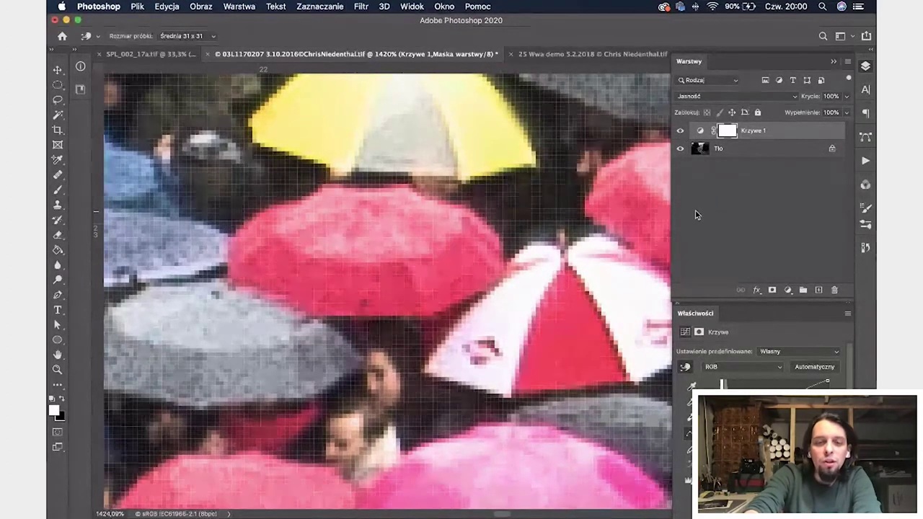
Compare the whole photo with the Curves layer hidden and shown, leaving the layer visible
key(super+0)
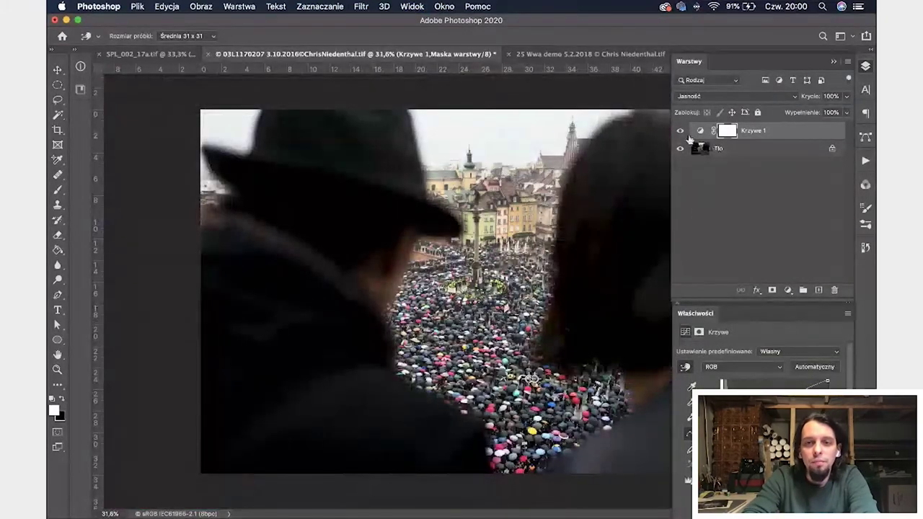
click(682, 132)
click(681, 132)
click(681, 132)
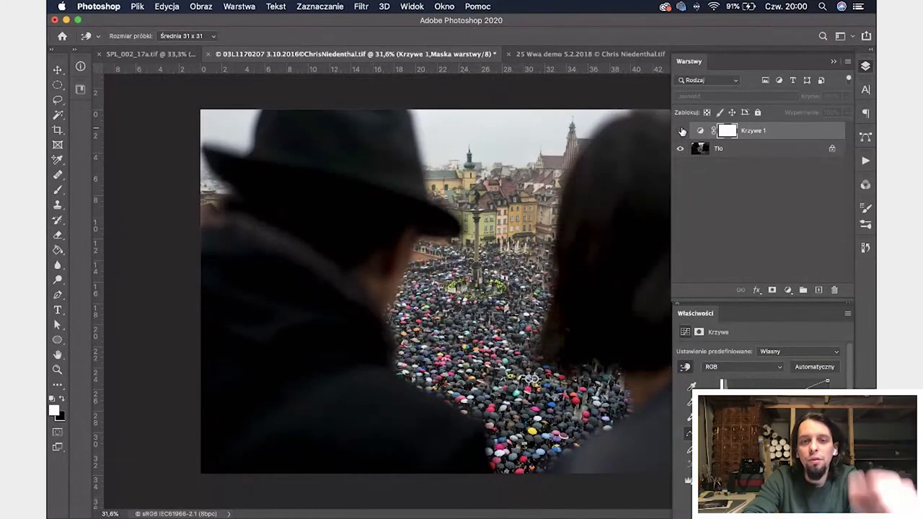
click(682, 132)
click(681, 131)
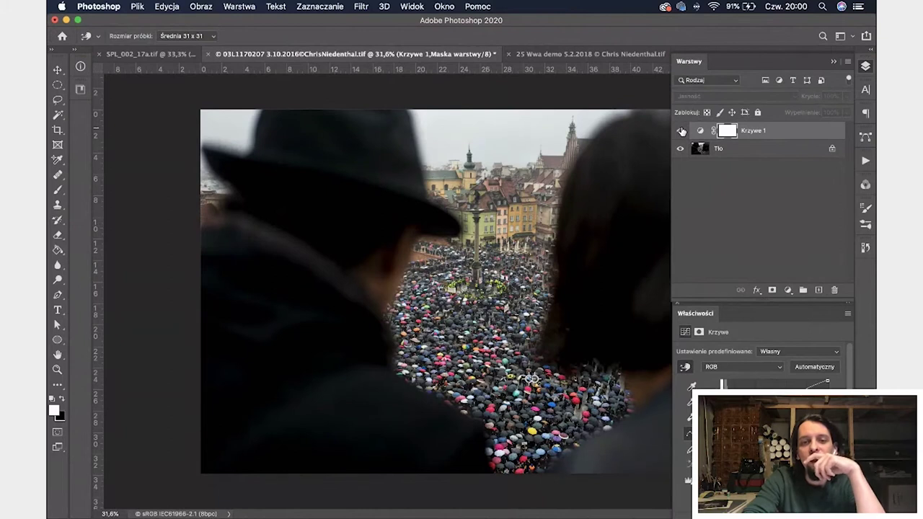
click(681, 132)
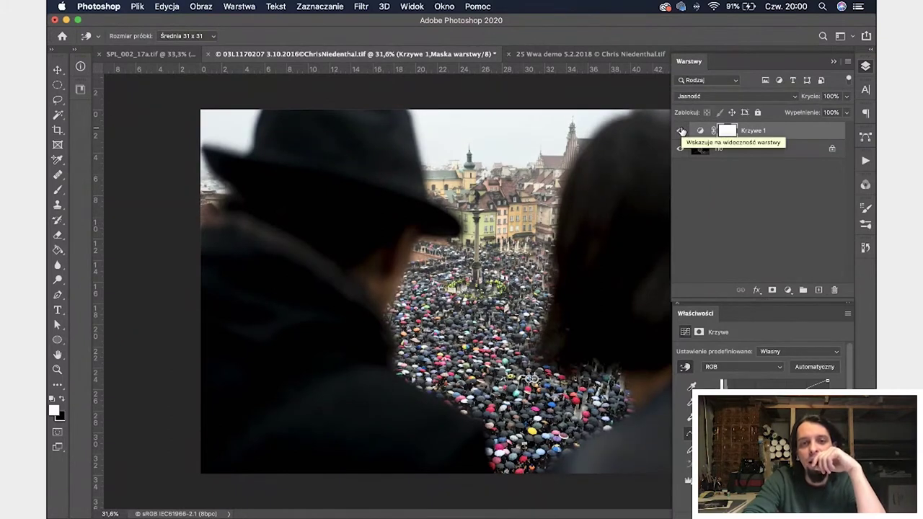
Display the Info readings and check the sky's Lab and RGB values beside the church spire before and after the curve
scroll(471, 146, up, 6)
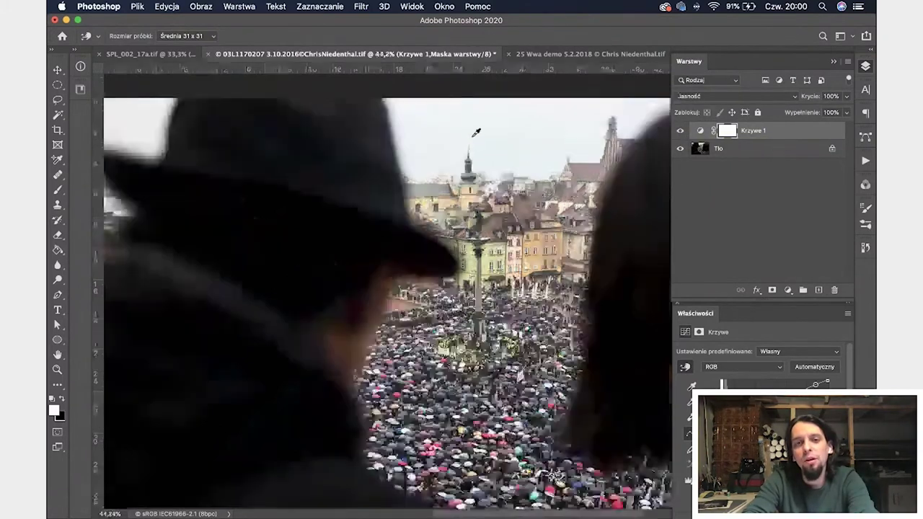
click(81, 66)
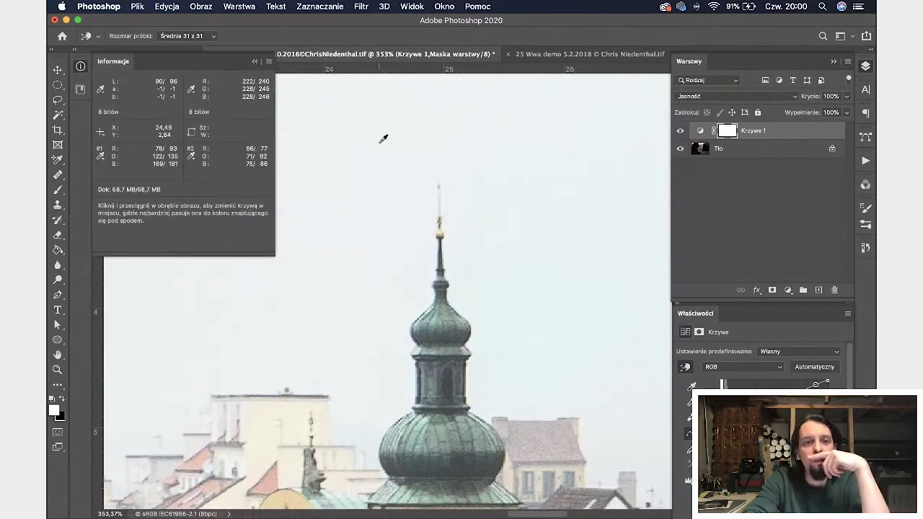
click(192, 91)
click(153, 88)
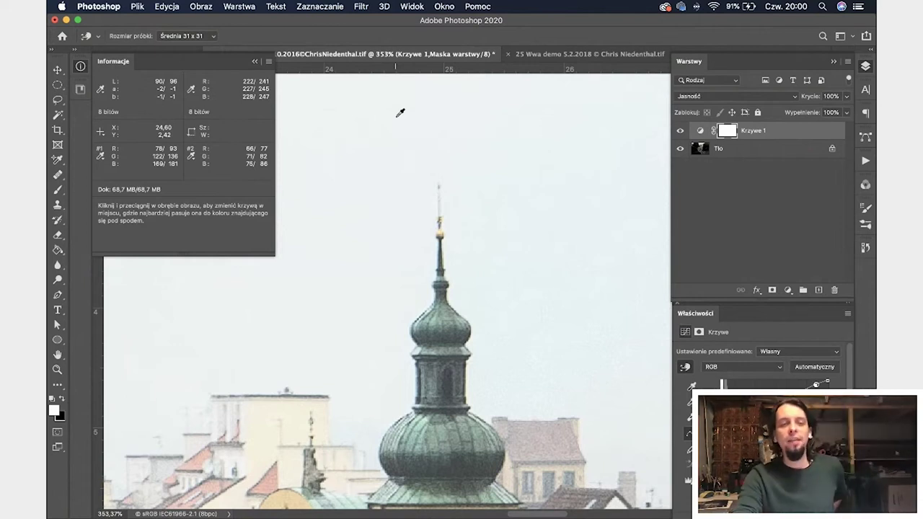
Look over the church, square and crowd, and examine the red, pink and yellow umbrellas up close
key(super+minus)
key(super+minus)
key(super+minus)
key(super+minus)
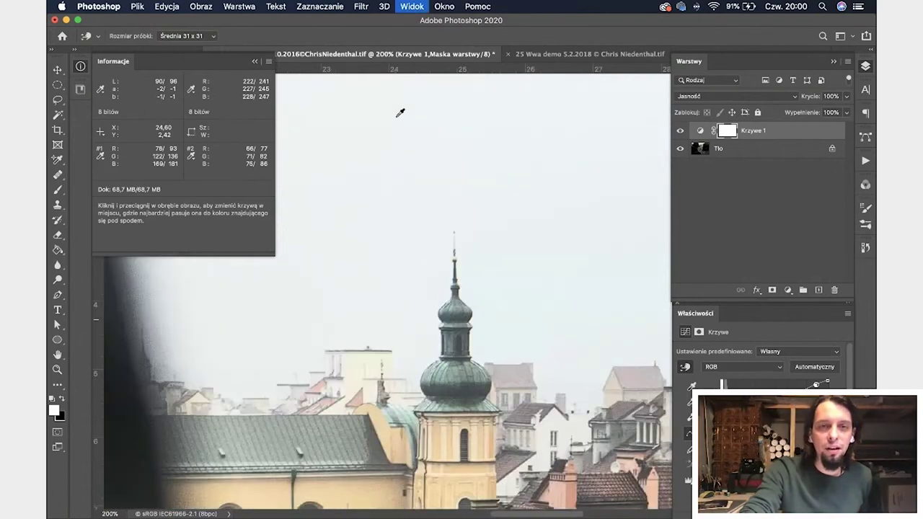
scroll(498, 309, down, 3)
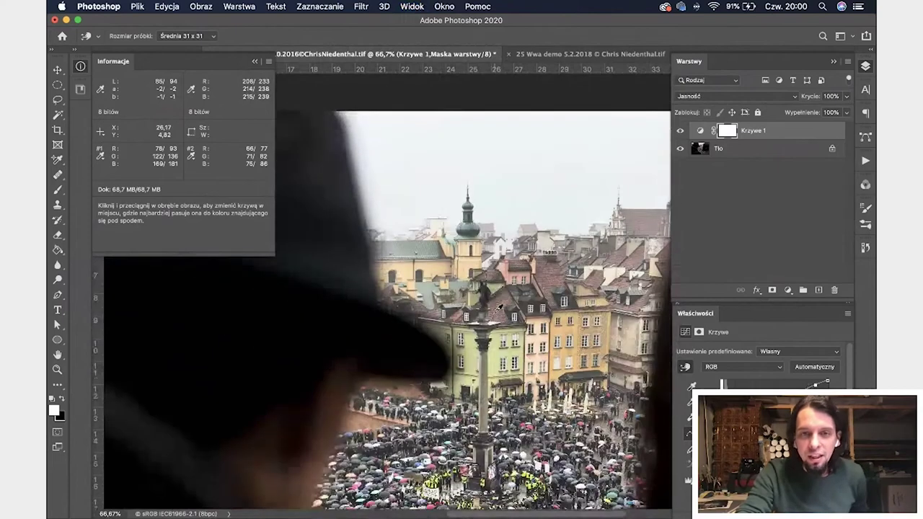
scroll(497, 307, up, 5)
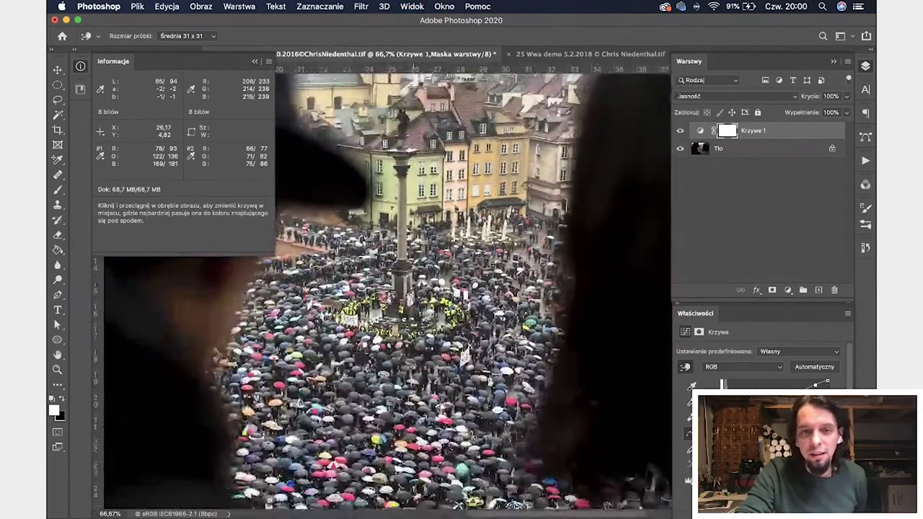
scroll(390, 289, down, 3)
scroll(389, 288, left, 3)
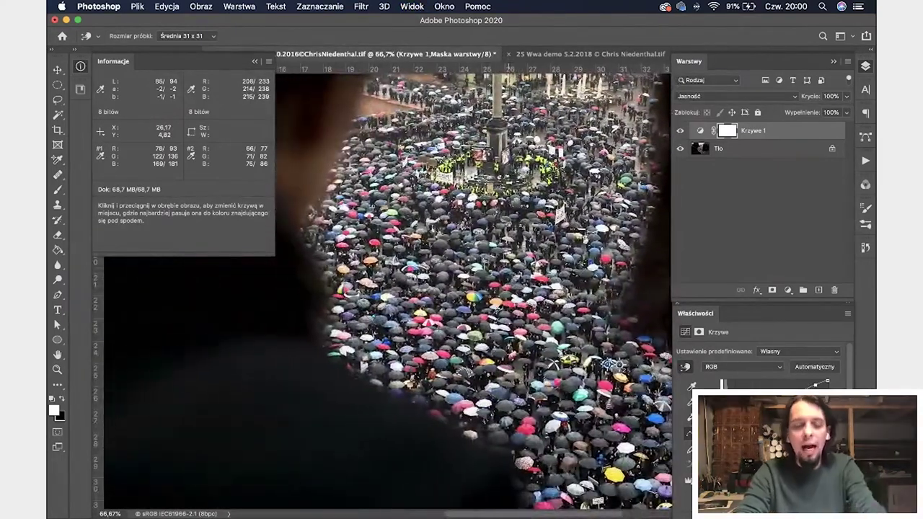
scroll(389, 288, up, 3)
scroll(389, 288, left, 2)
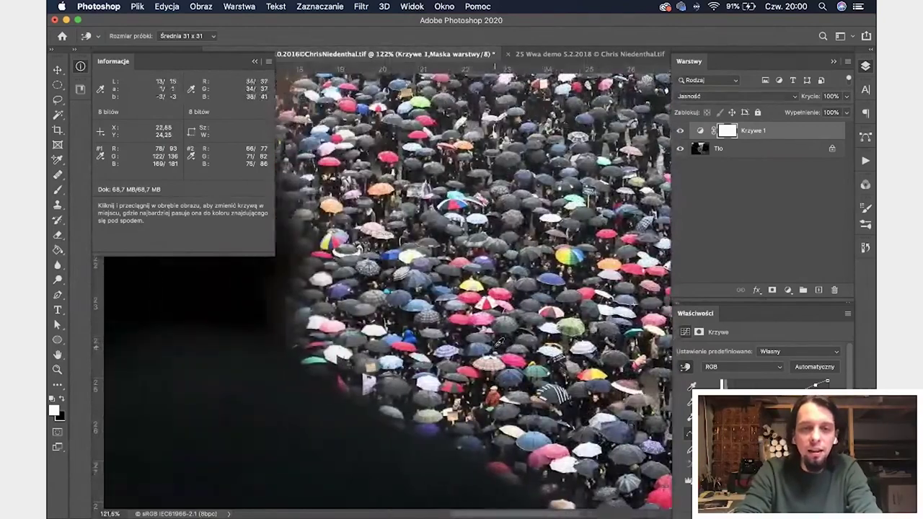
scroll(491, 311, up, 6)
scroll(490, 312, down, 2)
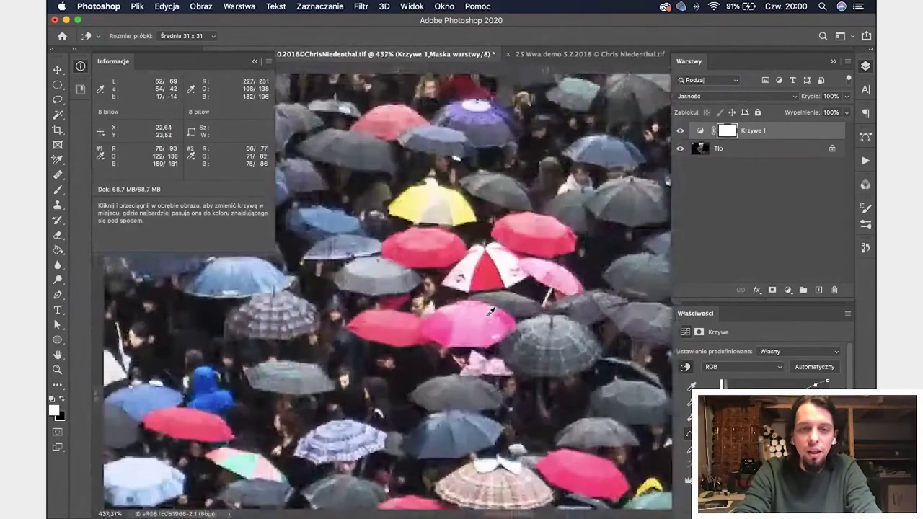
scroll(491, 311, up, 2)
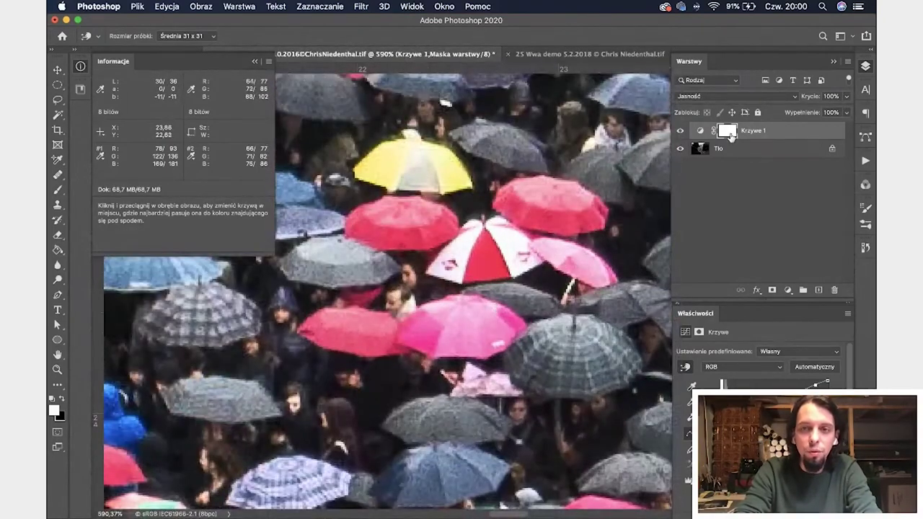
Invert the Curves layer's mask to black and back to white to compare its effect on the umbrellas
click(729, 135)
key(super+i)
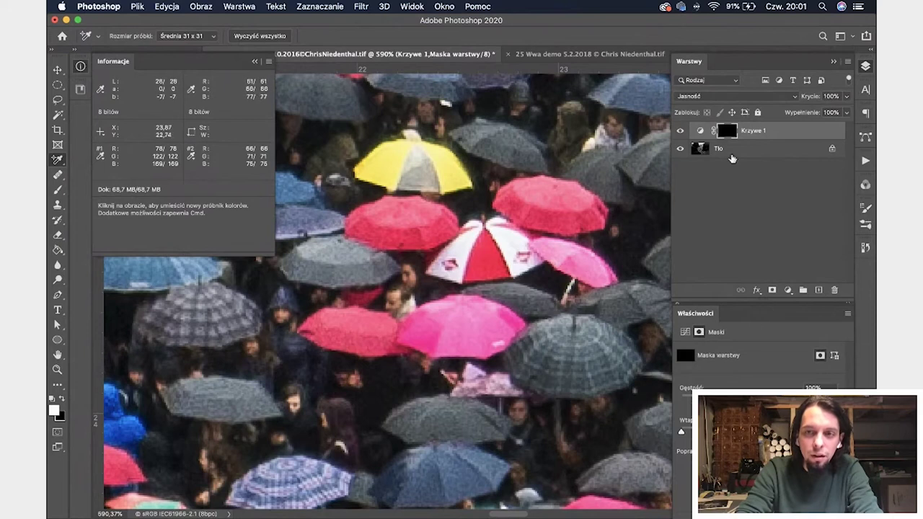
key(super+i)
key(super+i)
key(super+i)
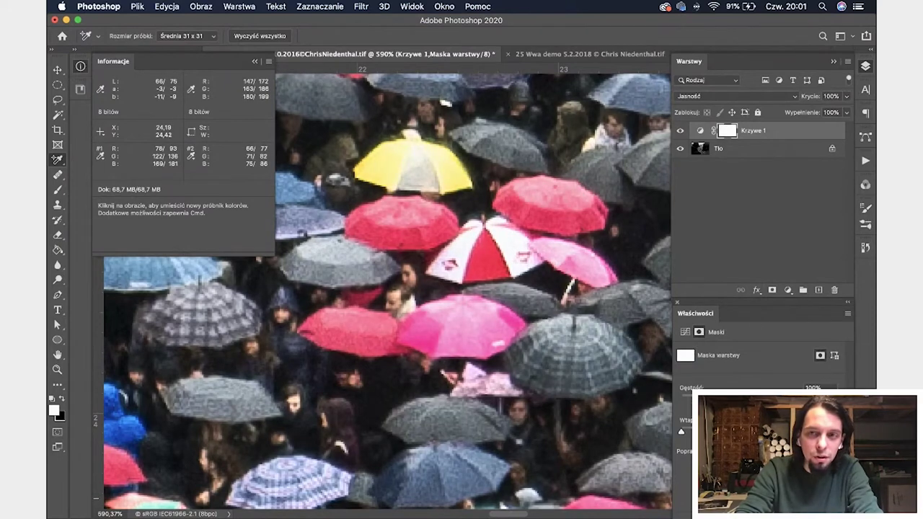
Invert the Curves layer's mask to black and set up a 30 px brush at 90% opacity with black as the foreground colour
key(super+i)
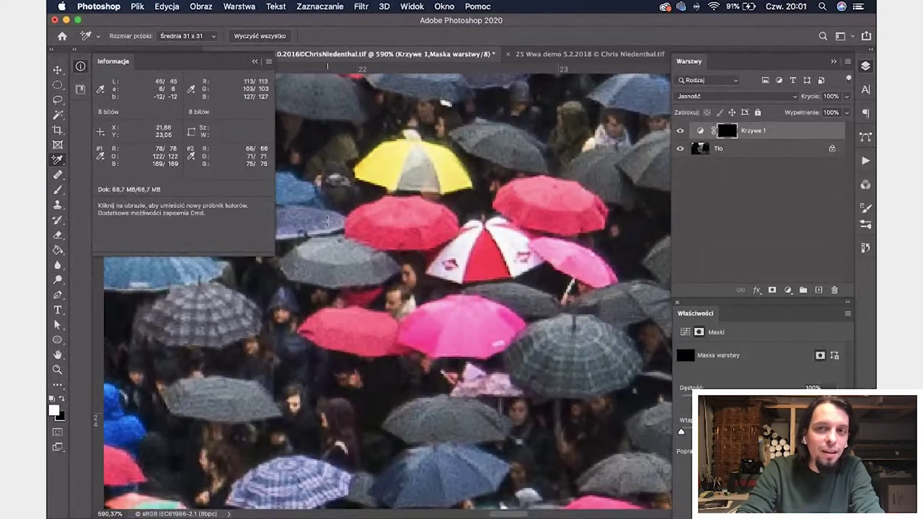
click(57, 189)
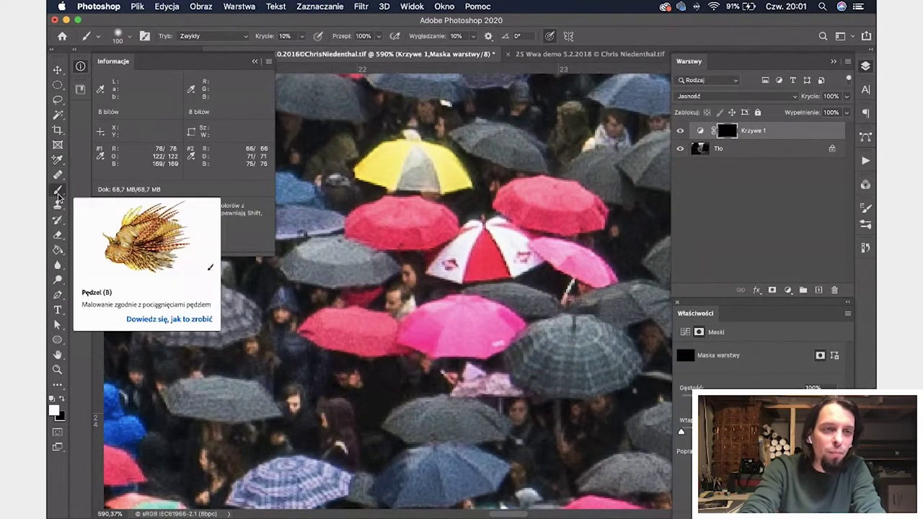
key(bracketleft)
key(bracketleft)
key(bracketleft)
key(bracketleft)
key(bracketleft)
key(bracketleft)
key(bracketleft)
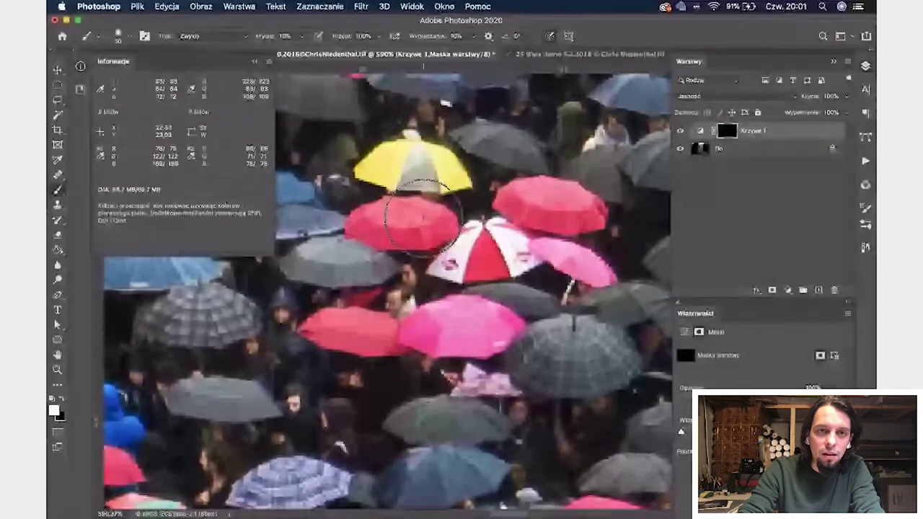
right_click(492, 287)
click(535, 258)
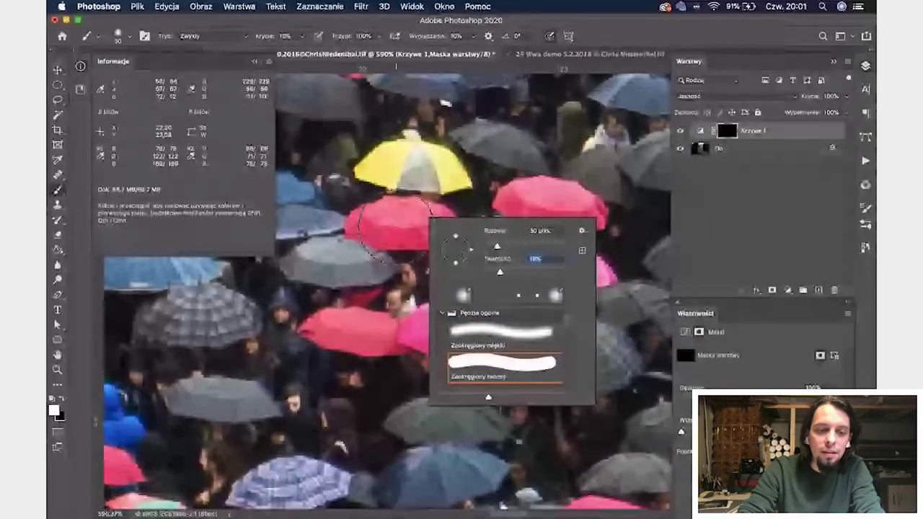
key(Return)
key(9)
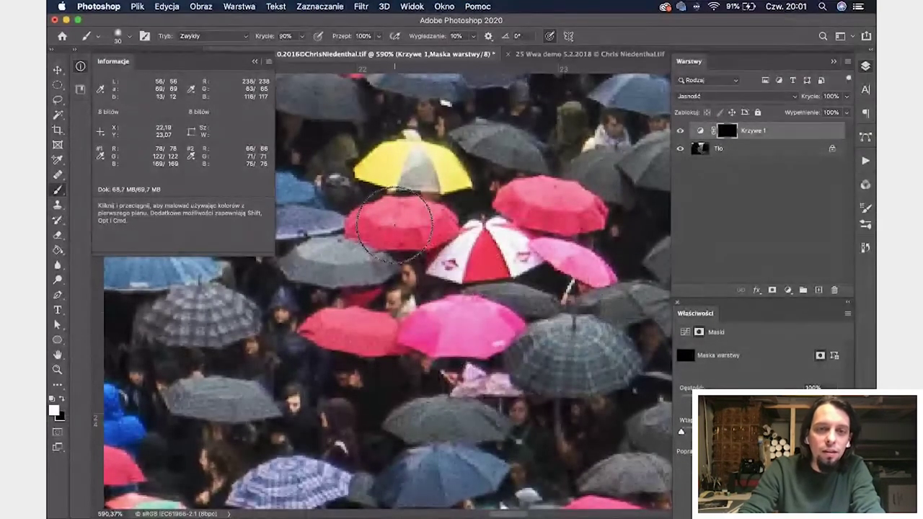
key(x)
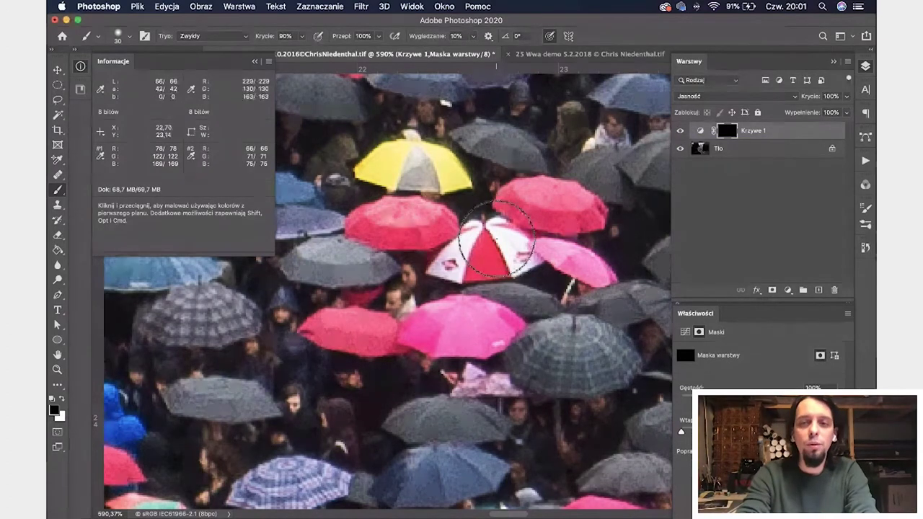
Compare the umbrella crowd at 100% with the Curves layer hidden and shown, leaving the layer visible
scroll(498, 242, down, 5)
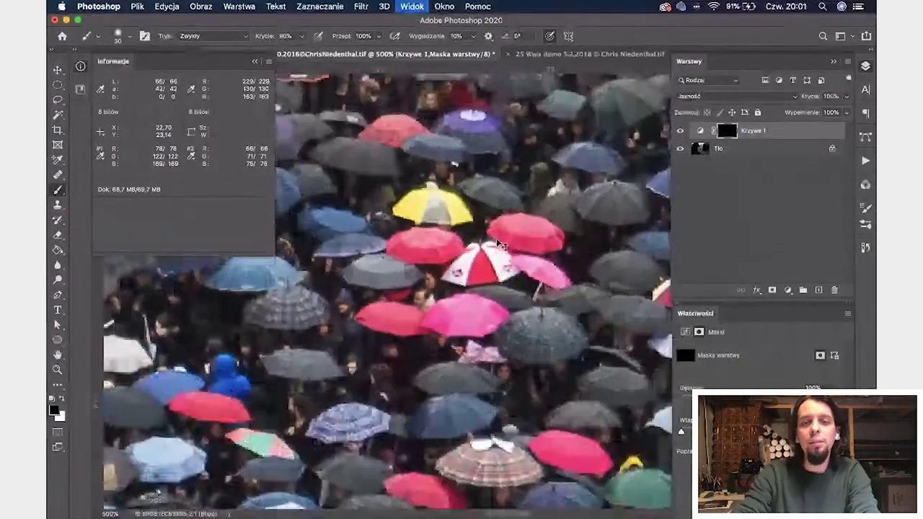
scroll(498, 238, down, 2)
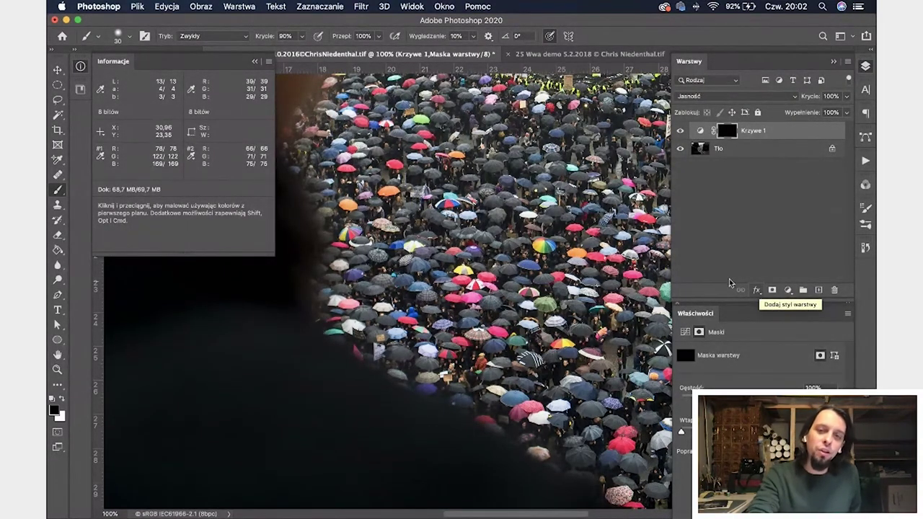
click(680, 131)
click(681, 131)
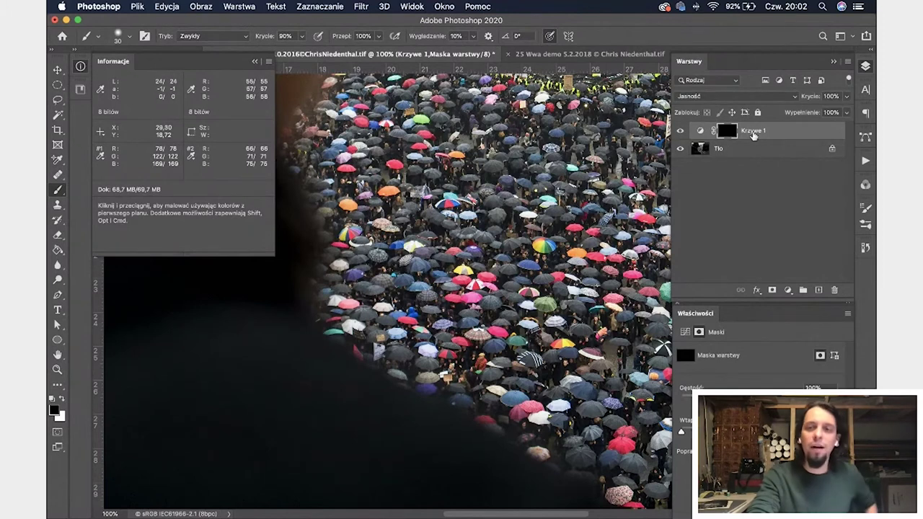
Rename the Curves layer as "Korekta z Adobe RGB na sRGB" and deselect it
double_click(754, 130)
text(K)
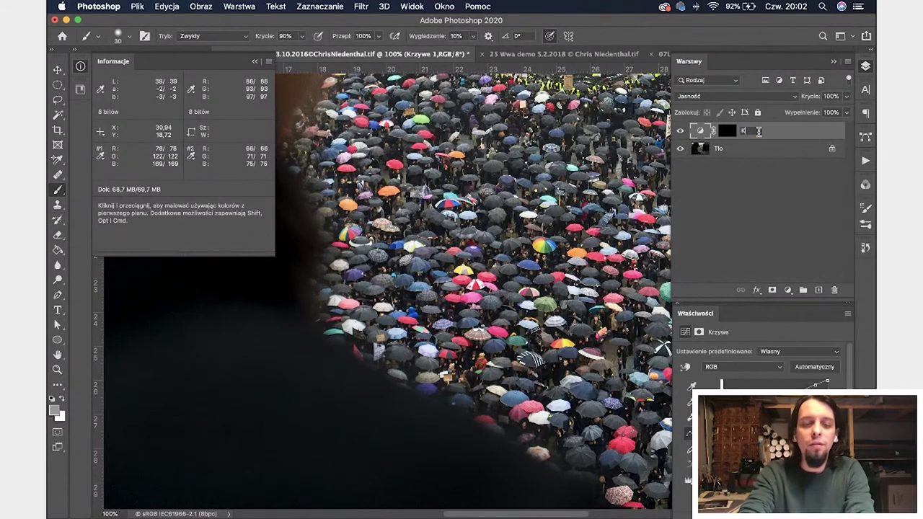
text(orekta z Adobe RGB na )
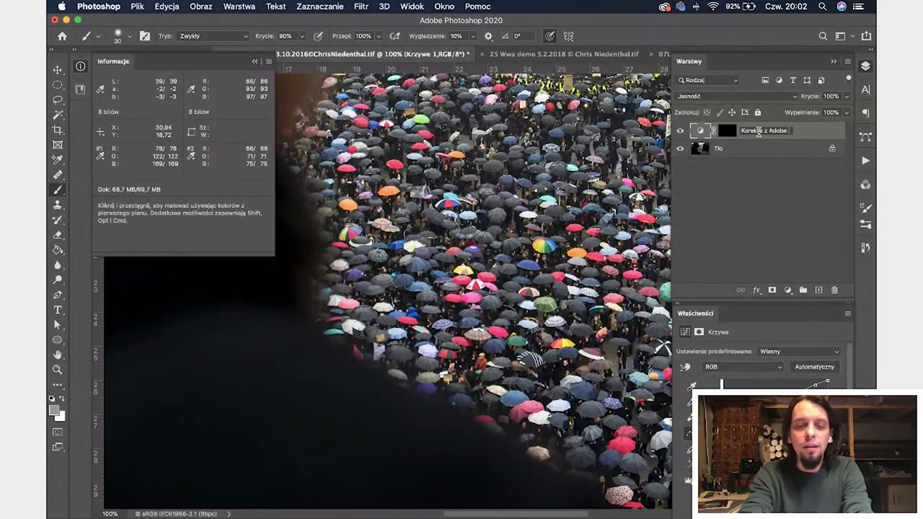
text(s)
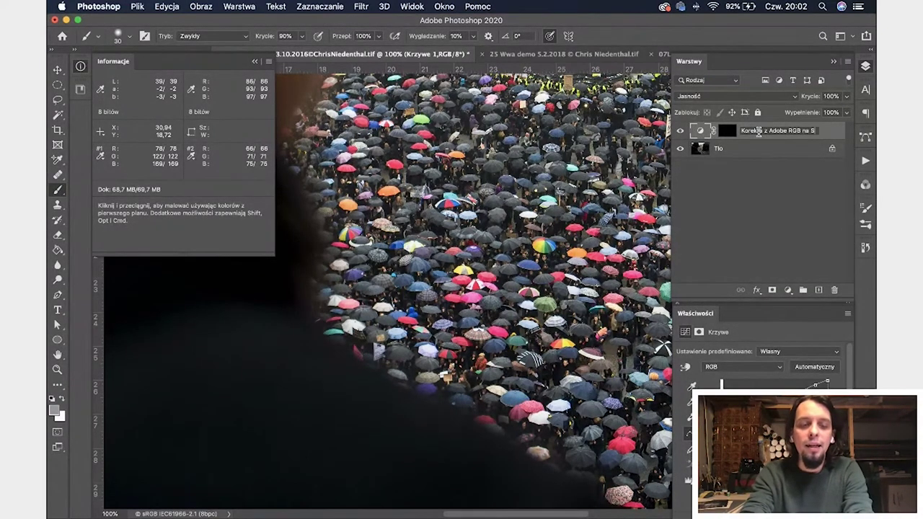
text(RGB)
key(Return)
click(773, 212)
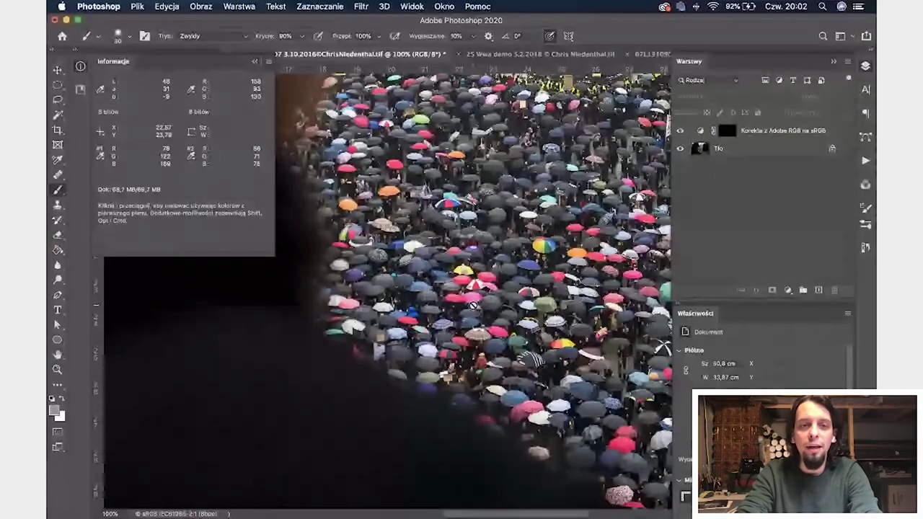
Switch to ColorSync Utility, examine the sRGB IEC61966-2.1 gamut plot from several angles against the pale comparison gamut, and return to Photoshop
key(super+Tab)
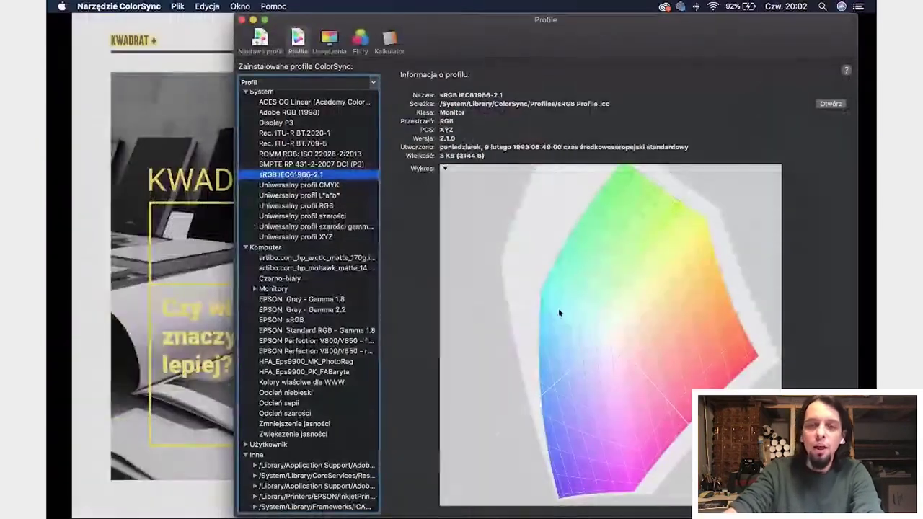
drag(525, 267, 504, 310)
key(super+Tab)
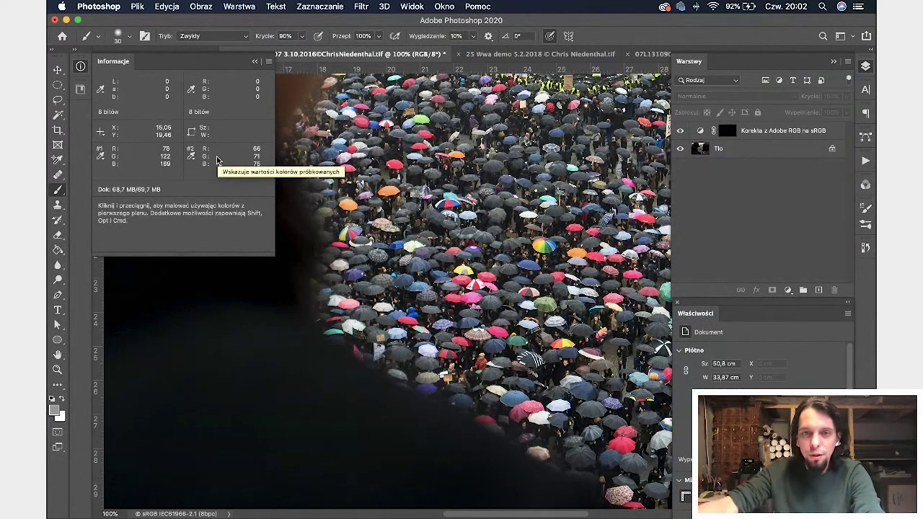
key(super+Tab)
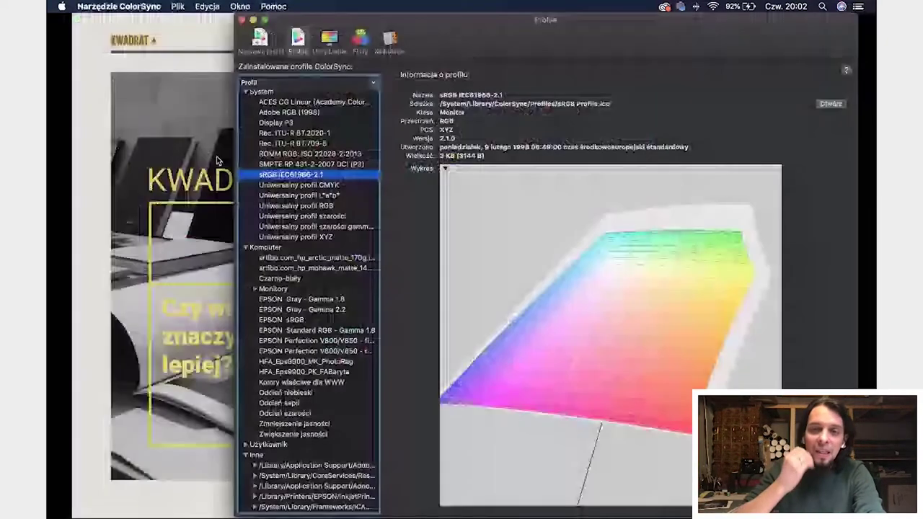
drag(576, 366, 599, 347)
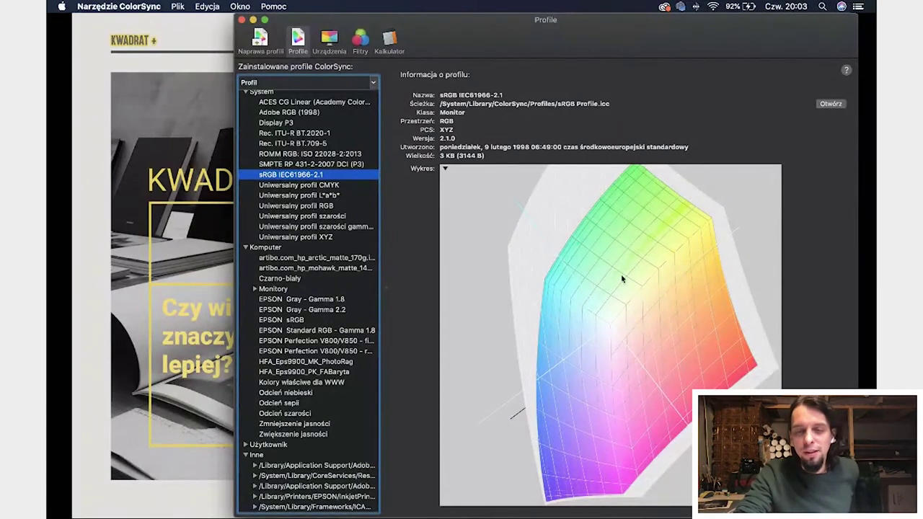
mouse_move(537, 415)
mouse_down()
mouse_move(540, 382)
mouse_move(541, 398)
mouse_up()
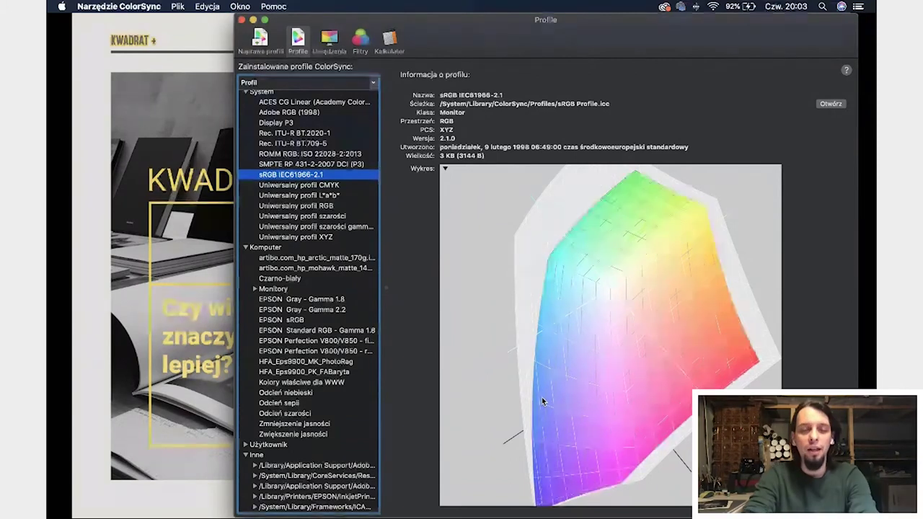
key(super+Tab)
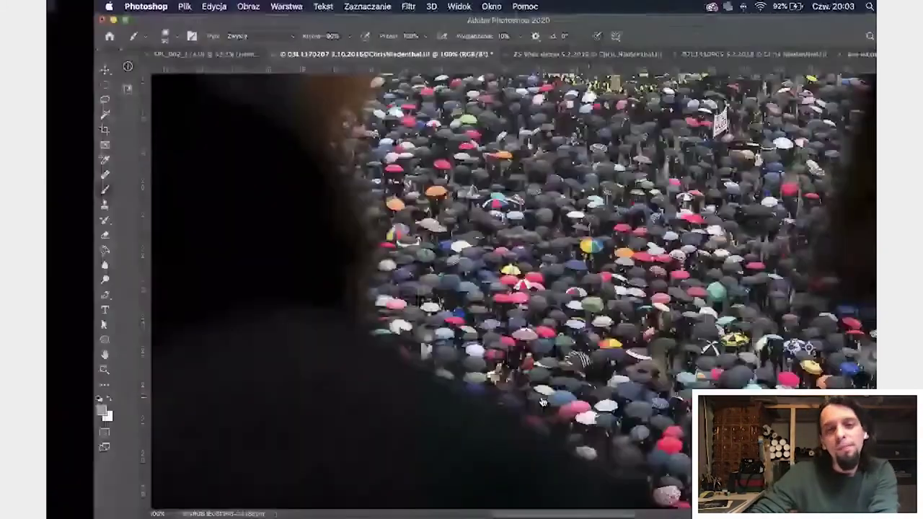
key(space)
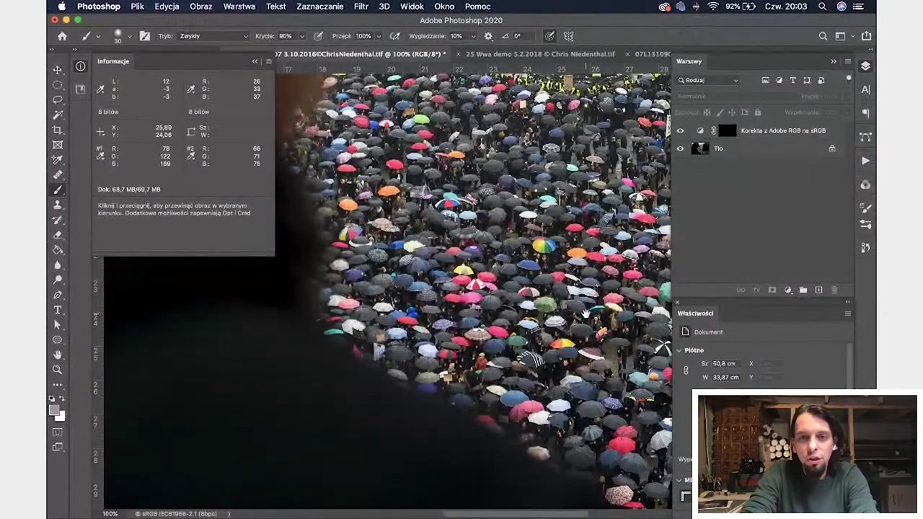
drag(584, 314, 492, 388)
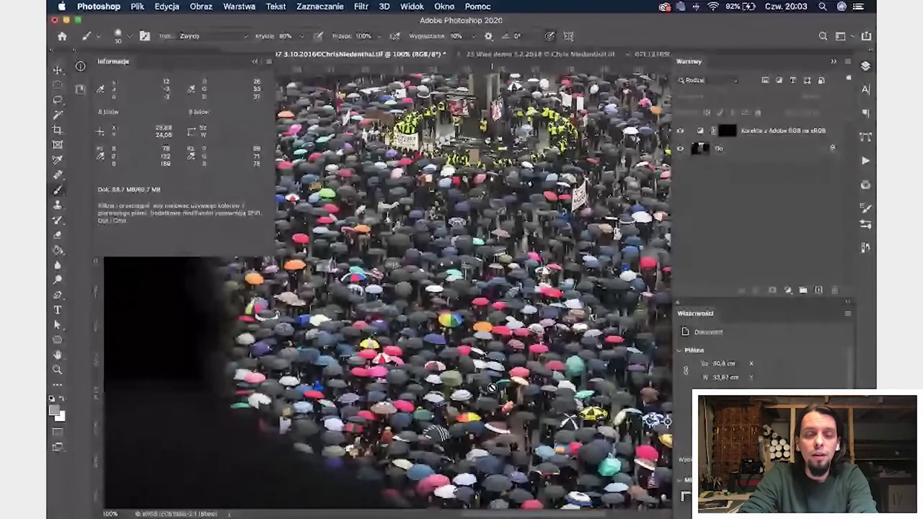
key(super+Tab)
key(Escape)
key(super+Tab)
key(super+Tab)
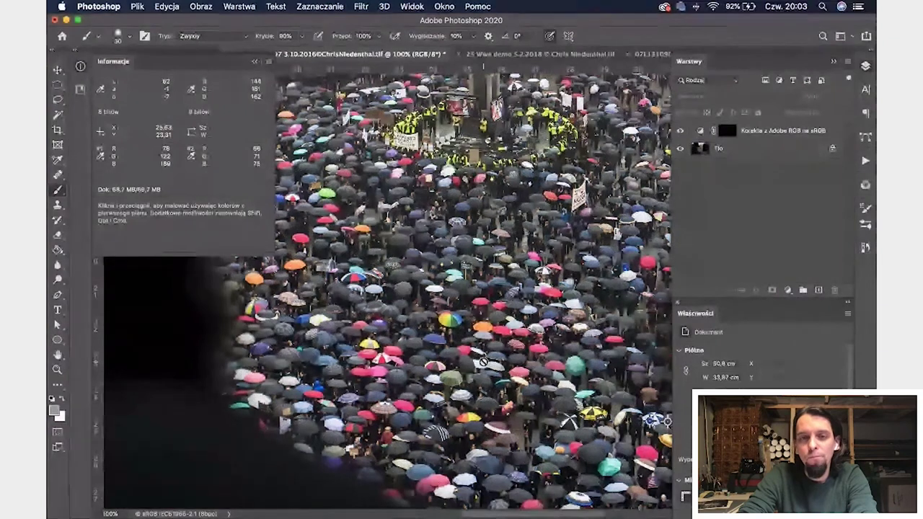
Open the custom proof condition settings for the photo and move the dialog clear of the umbrella crowd
click(165, 7)
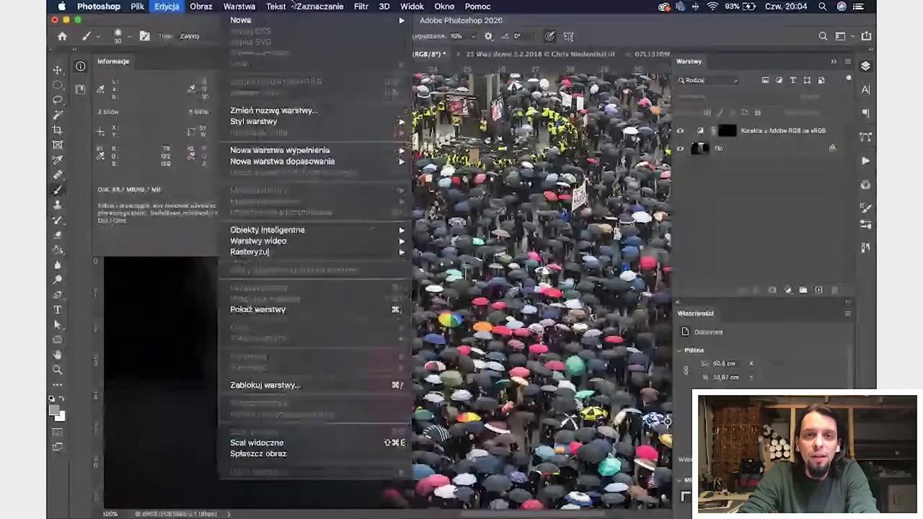
mouse_move(421, 22)
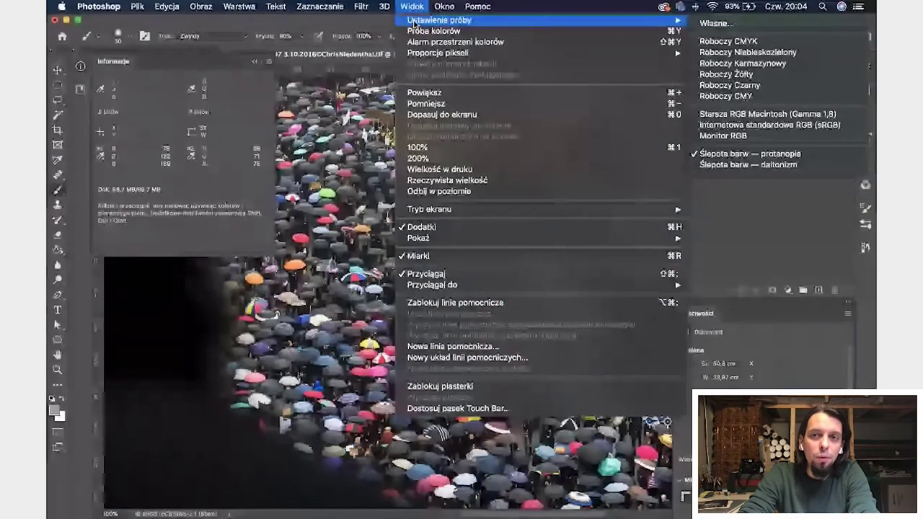
click(730, 24)
drag(665, 151, 448, 93)
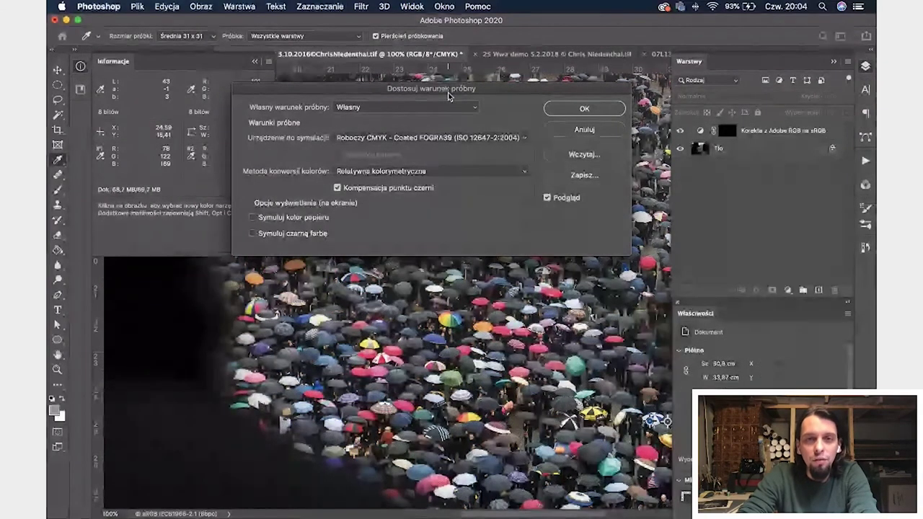
drag(448, 92, 421, 76)
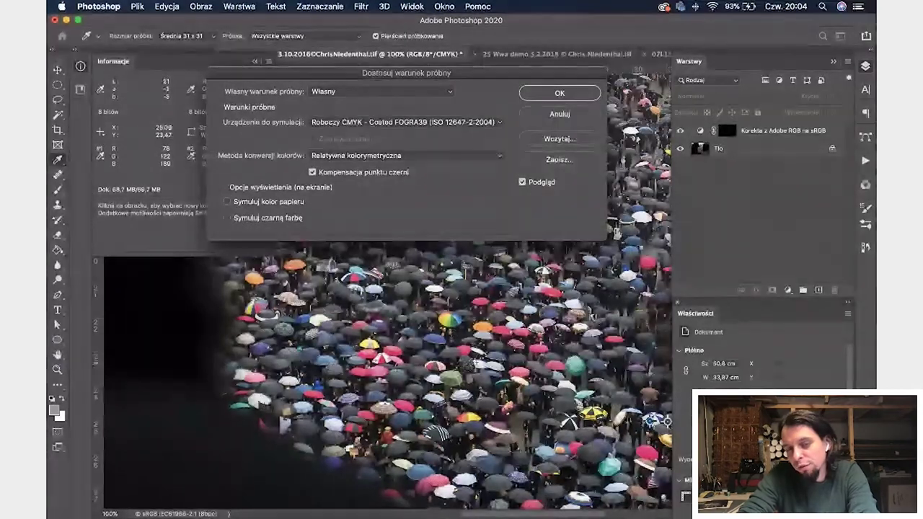
Examine the coloured umbrellas across the crowd at about 182% under the Coated FOGRA39 CMYK proof preview
scroll(447, 348, up, 3)
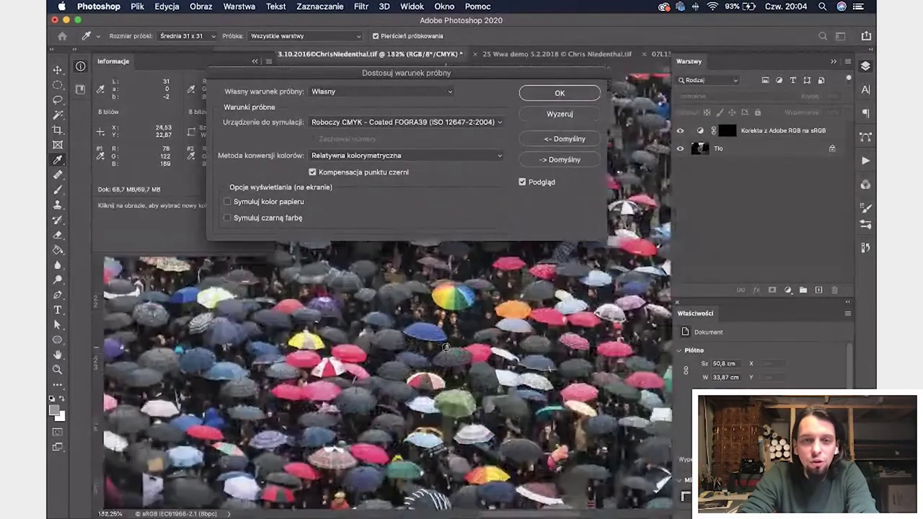
scroll(446, 347, up, 1)
scroll(446, 348, left, 2)
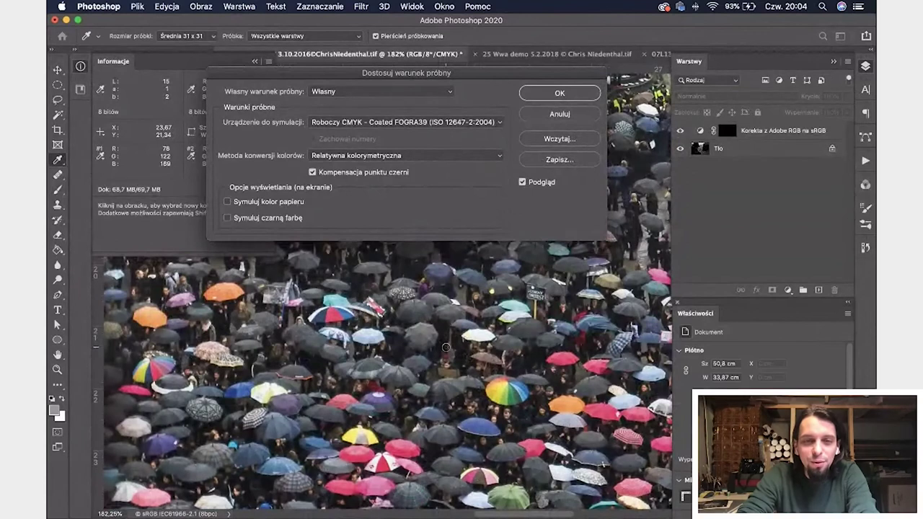
scroll(446, 348, right, 5)
scroll(447, 346, right, 5)
scroll(446, 347, left, 5)
scroll(445, 346, left, 4)
scroll(445, 346, down, 2)
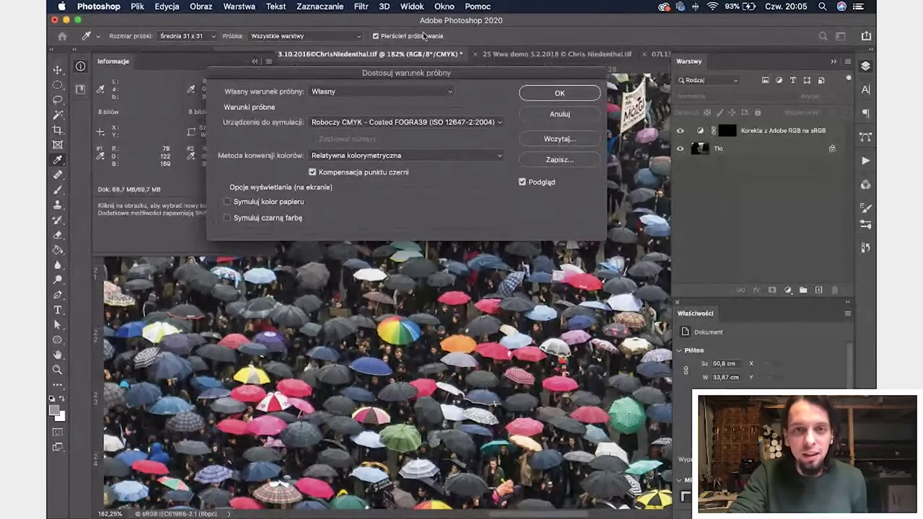
Move the proof condition dialog aside and choose artibo.com_hp_arctic_matte_170g.icc as the device to simulate
drag(390, 74, 467, 77)
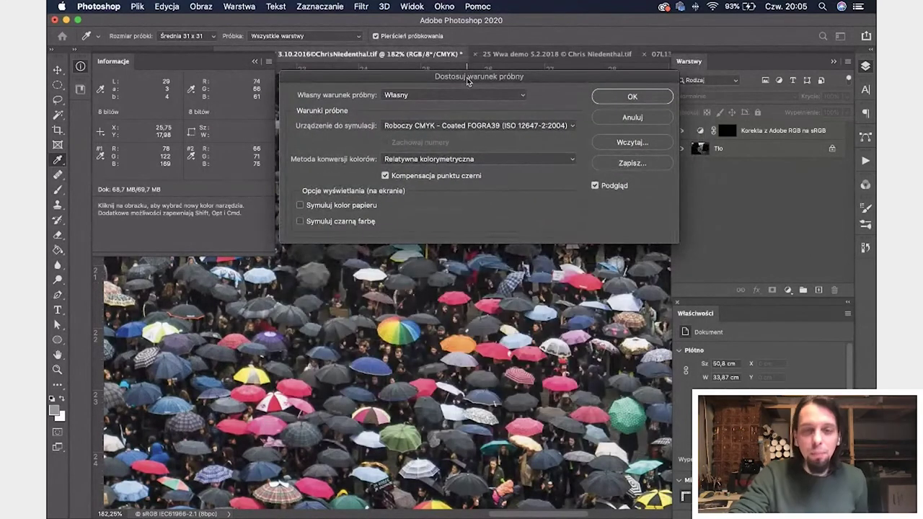
click(572, 128)
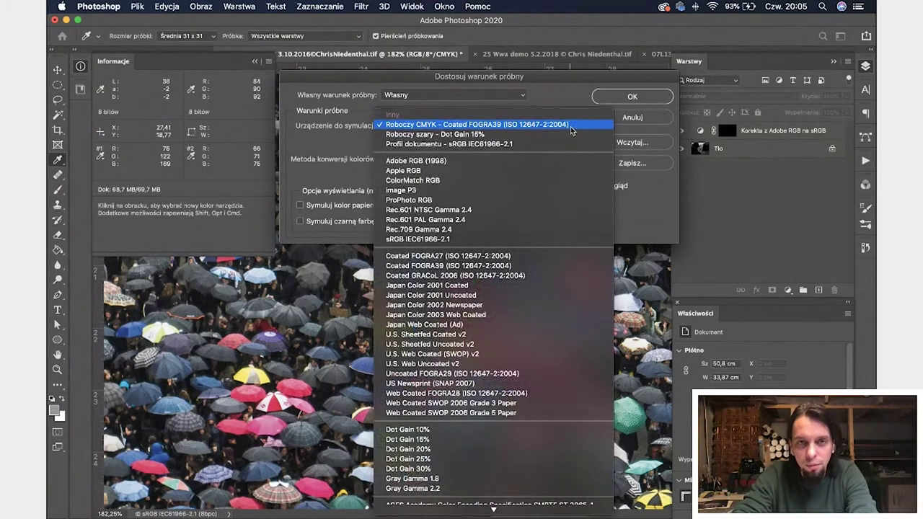
click(326, 108)
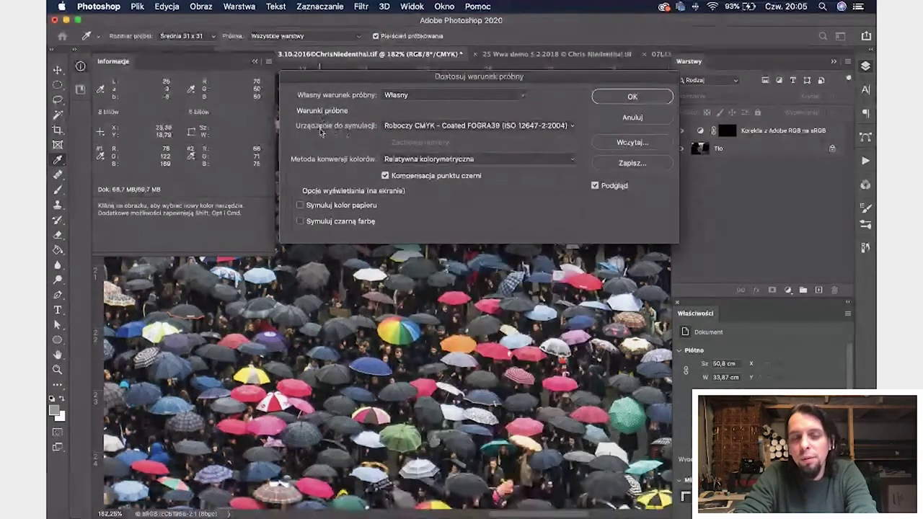
click(418, 126)
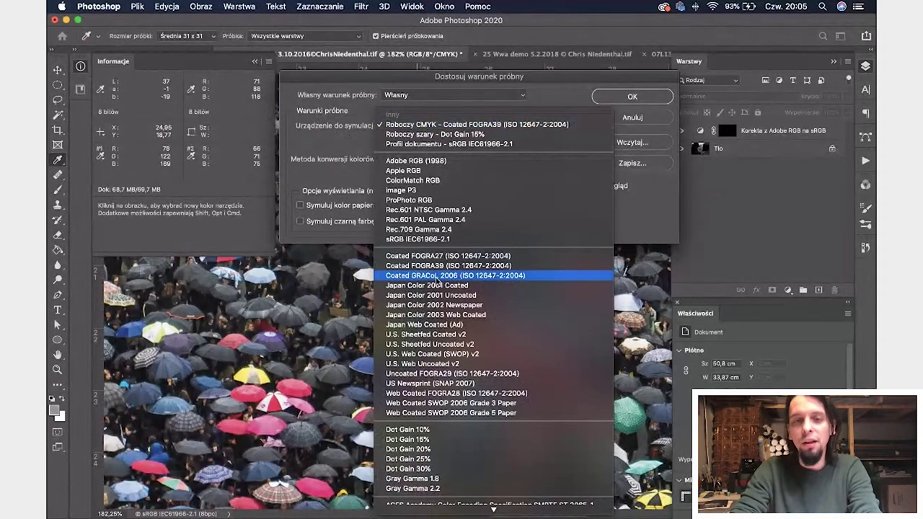
scroll(436, 278, down, 10)
scroll(438, 281, up, 5)
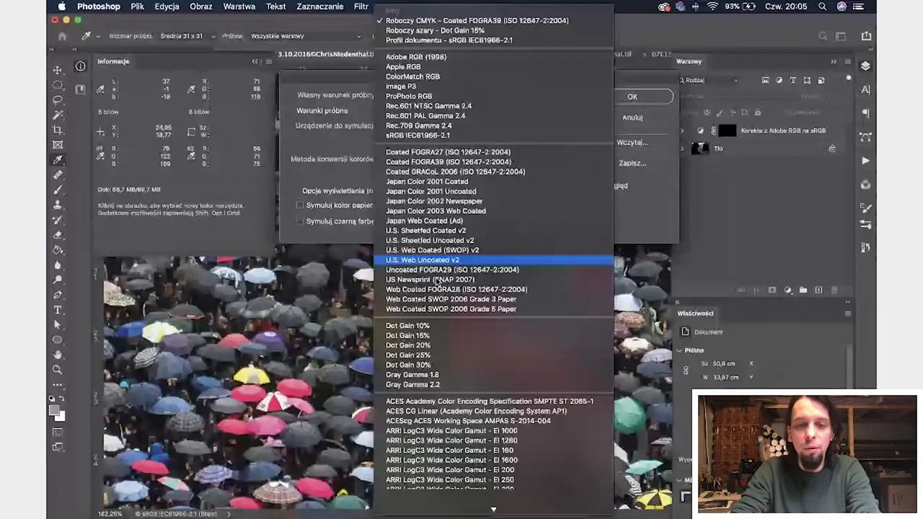
scroll(436, 280, down, 10)
scroll(437, 281, up, 8)
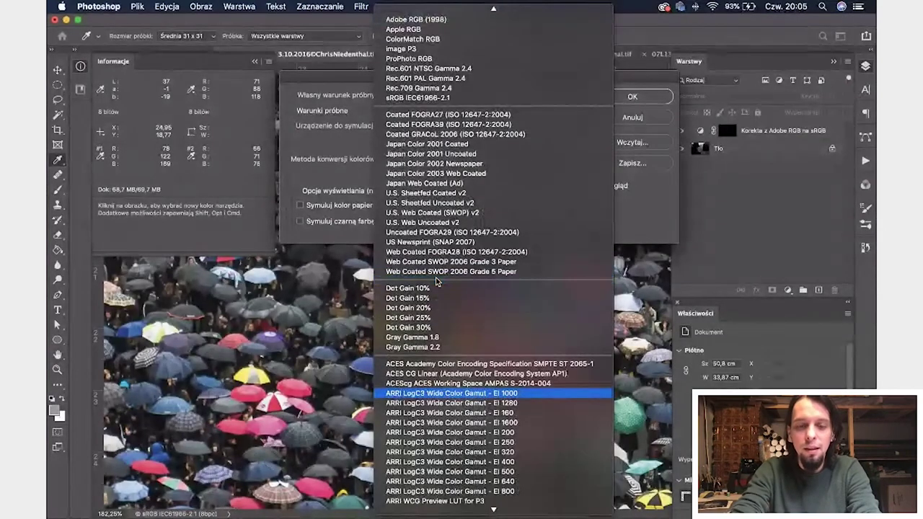
scroll(436, 281, down, 3)
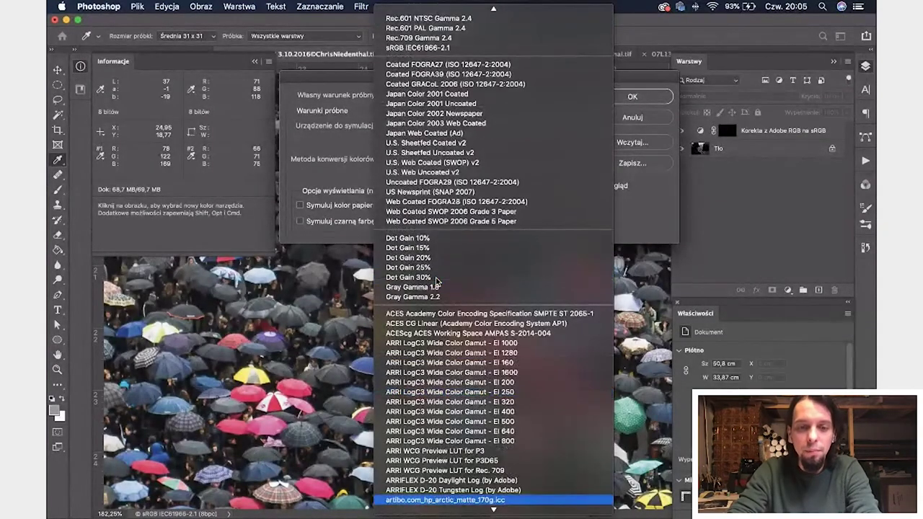
scroll(436, 281, down, 3)
click(436, 450)
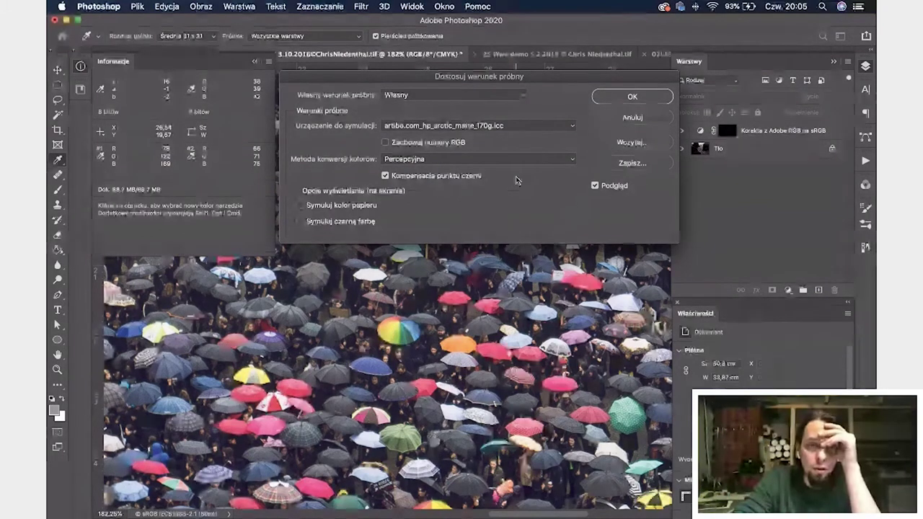
Review the rendering intents and set the proof to Relatywna kolorymetryczna, keeping black point compensation enabled
click(432, 158)
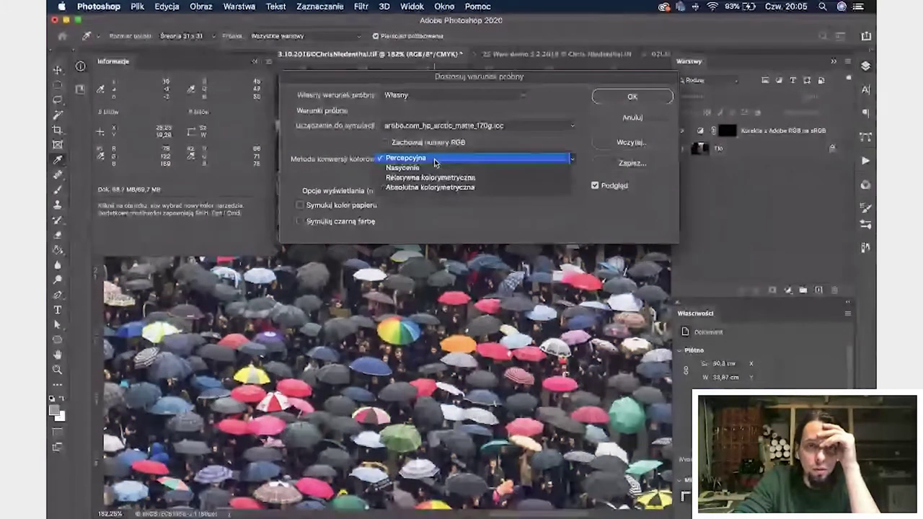
click(422, 226)
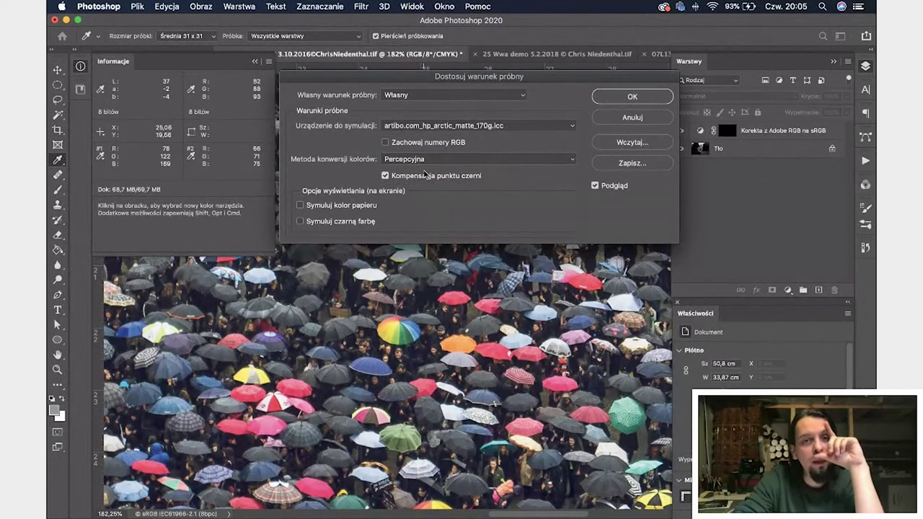
click(423, 160)
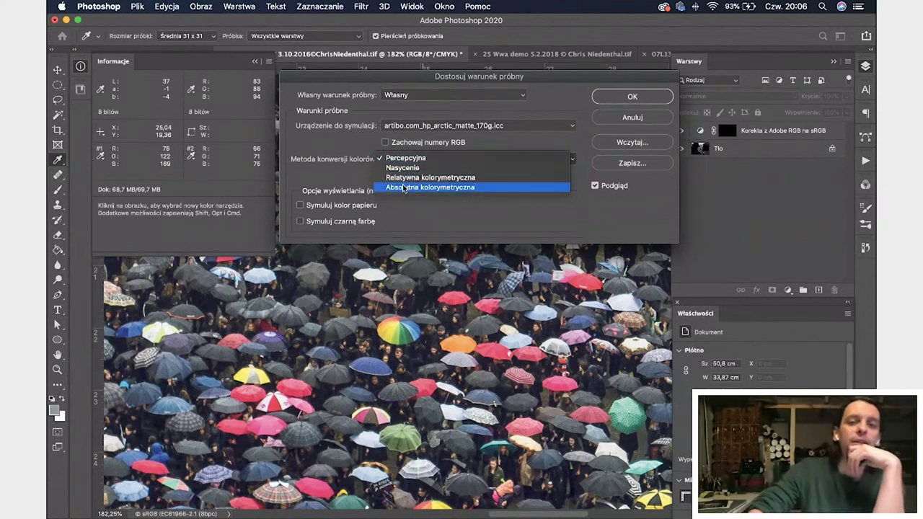
click(333, 173)
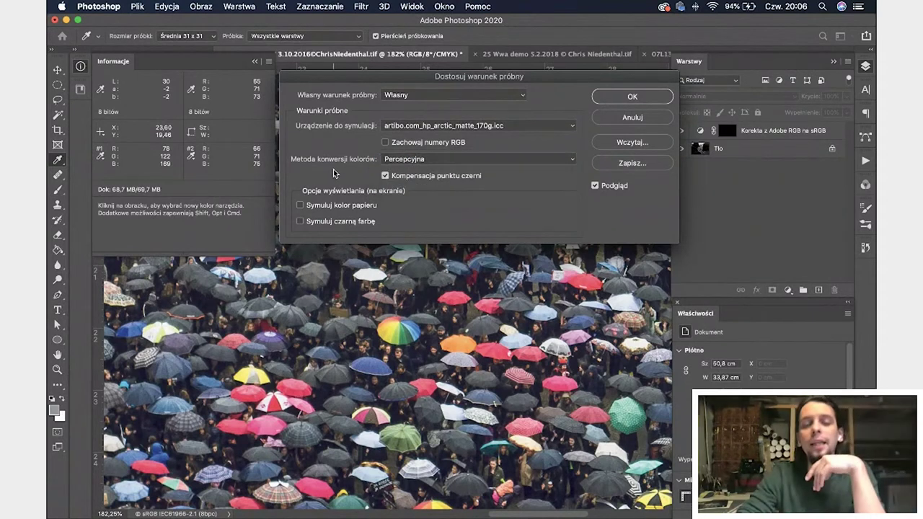
click(421, 166)
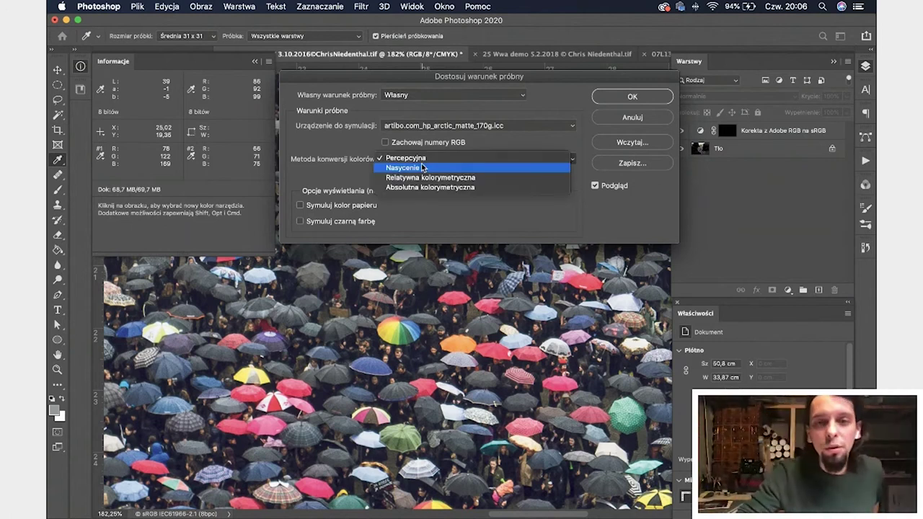
click(422, 178)
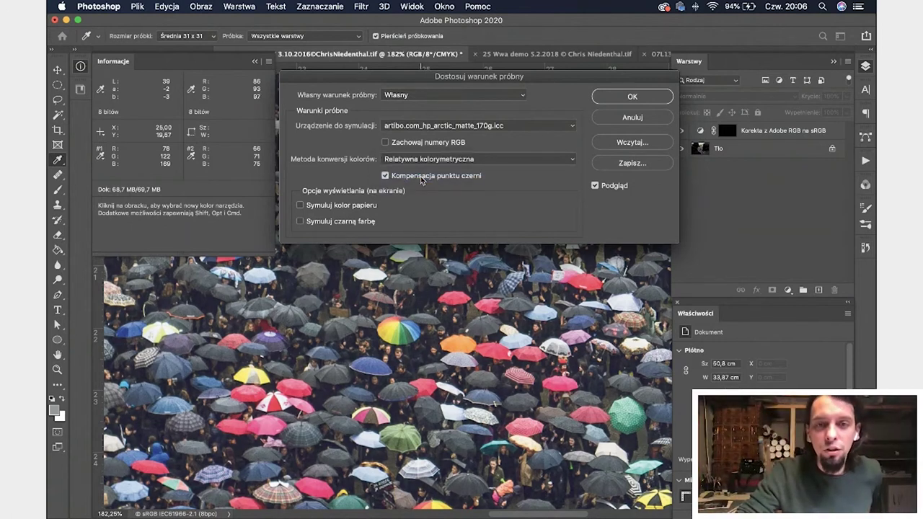
click(421, 176)
click(421, 176)
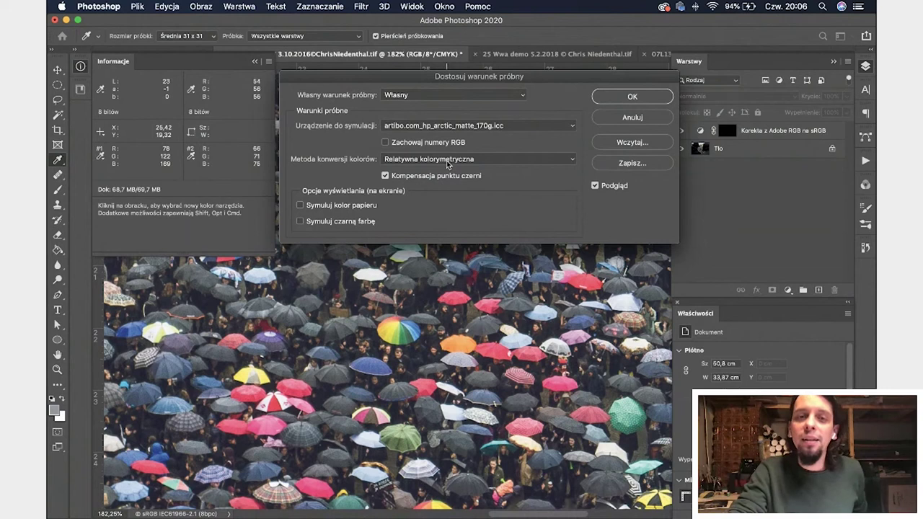
click(408, 165)
click(433, 210)
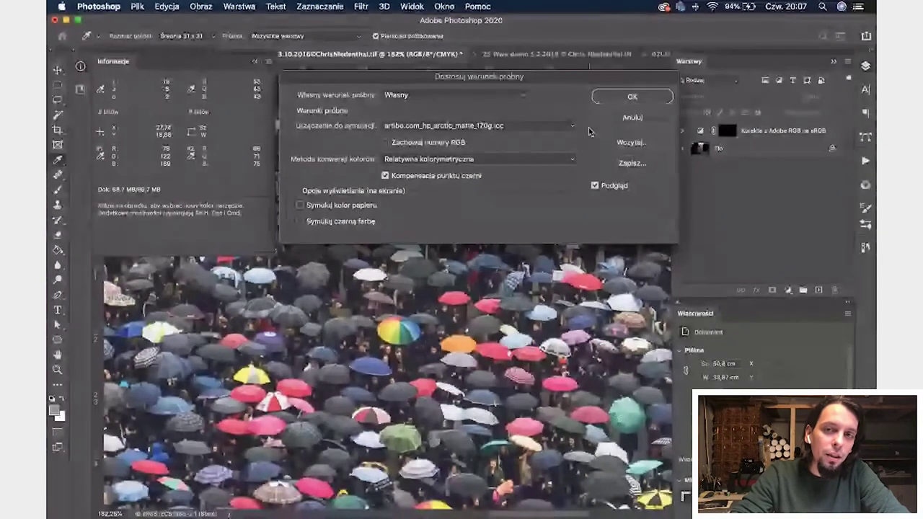
Compare the photo with the proof preview off and on, and accept the custom proof condition
click(594, 185)
click(595, 185)
click(594, 185)
click(594, 185)
click(594, 185)
click(594, 186)
click(617, 97)
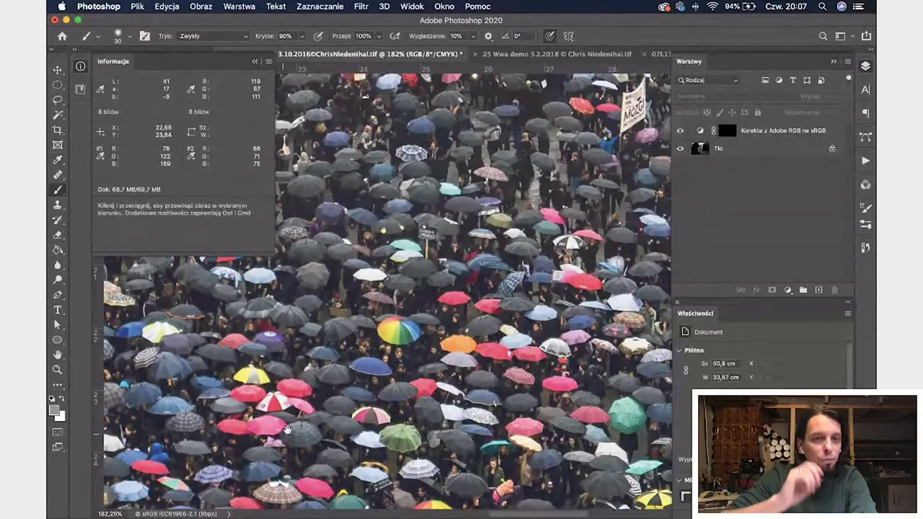
Hide the panels for a larger view and compare the central umbrella crowd with proof colours off and on
mouse_move(287, 430)
mouse_down()
mouse_move(527, 369)
mouse_move(451, 437)
mouse_up()
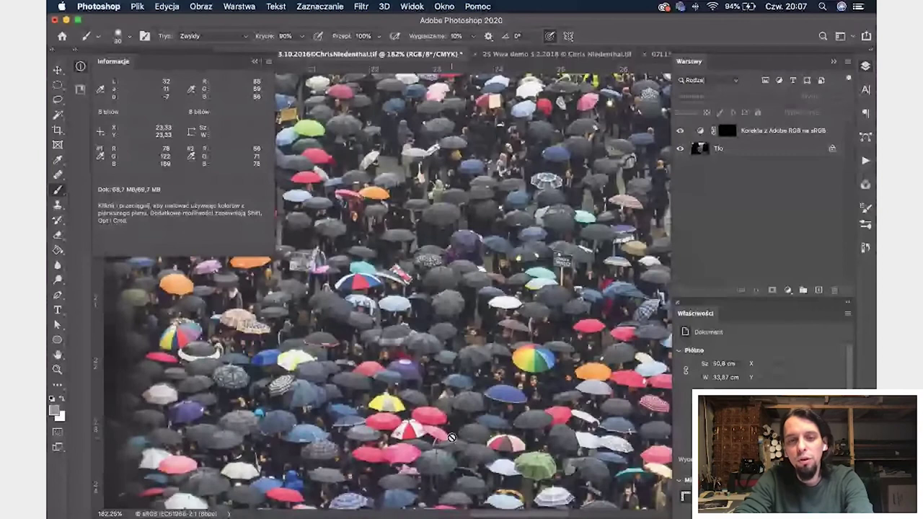
key(super+y)
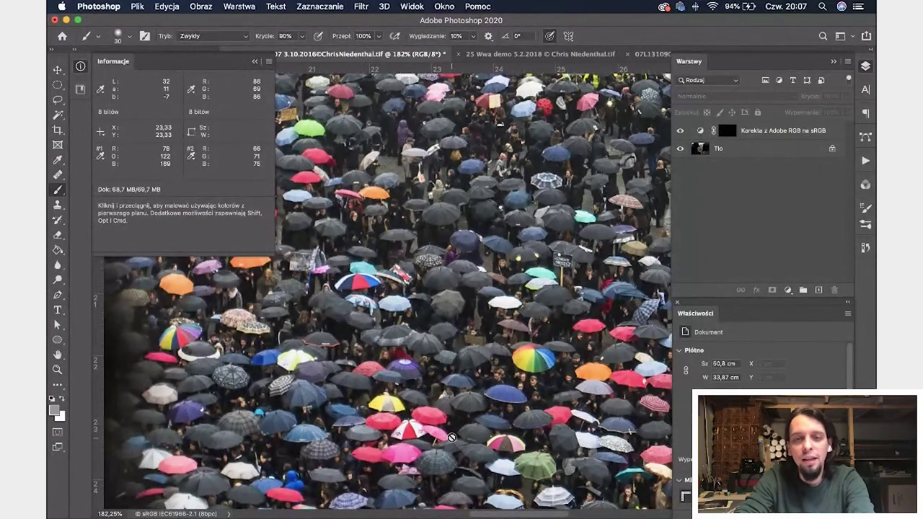
scroll(348, 397, right, 5)
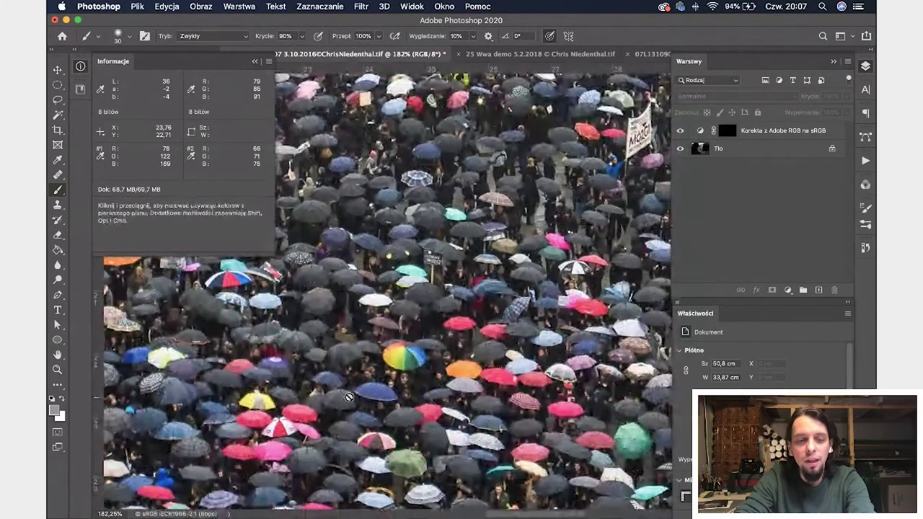
key(Tab)
scroll(624, 344, left, 5)
scroll(626, 346, down, 3)
scroll(626, 346, right, 5)
key(super+y)
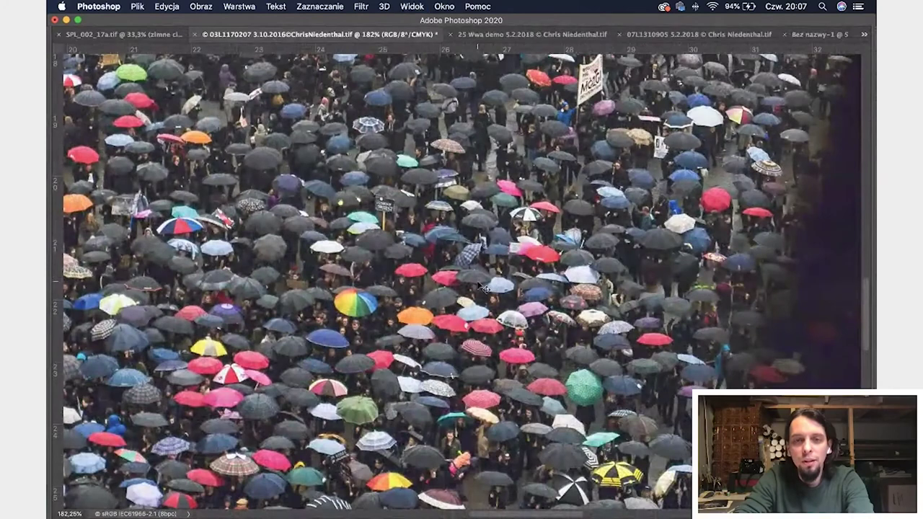
Compare proofed and unproofed colours along the crowd's dark side edges and up towards the yellow-vested group at the monument
key(super+y)
drag(430, 231, 242, 250)
key(super+y)
key(super+y)
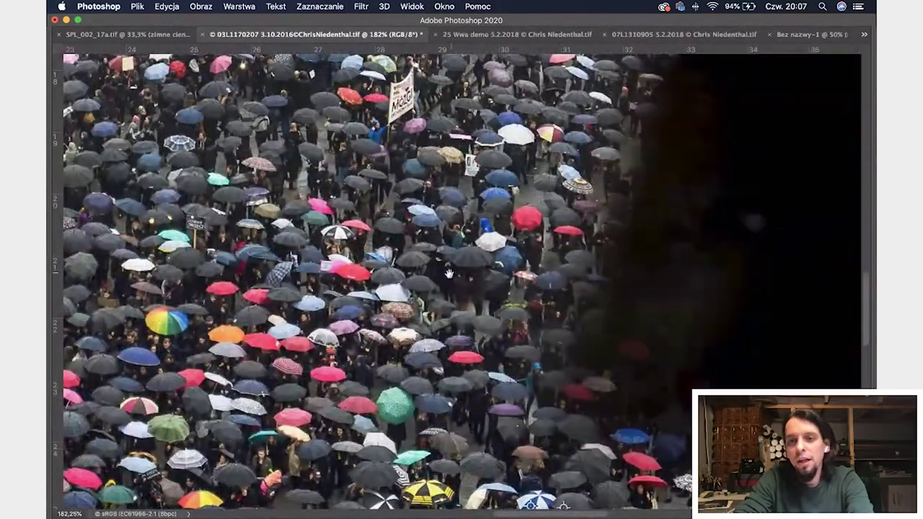
mouse_move(548, 266)
mouse_down()
mouse_move(441, 266)
mouse_move(637, 379)
mouse_move(772, 373)
mouse_up()
drag(134, 364, 356, 281)
drag(308, 260, 367, 282)
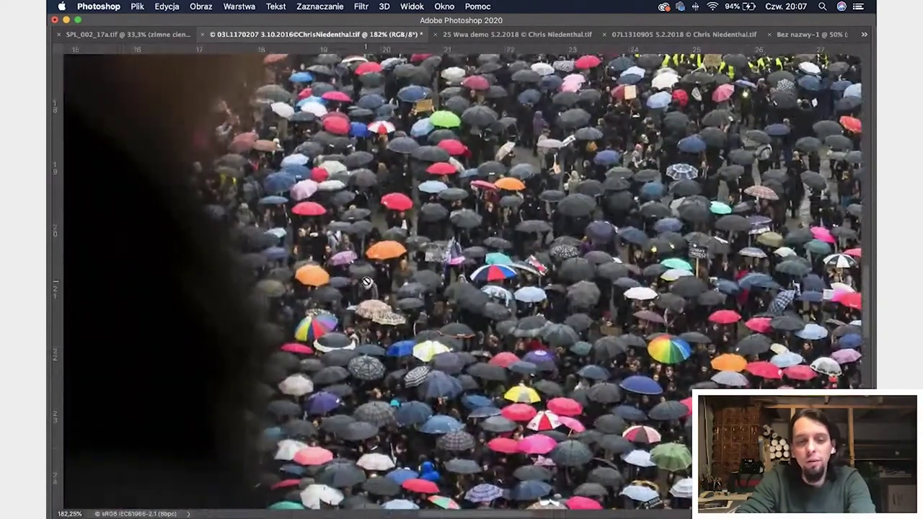
key(super+y)
key(super+y)
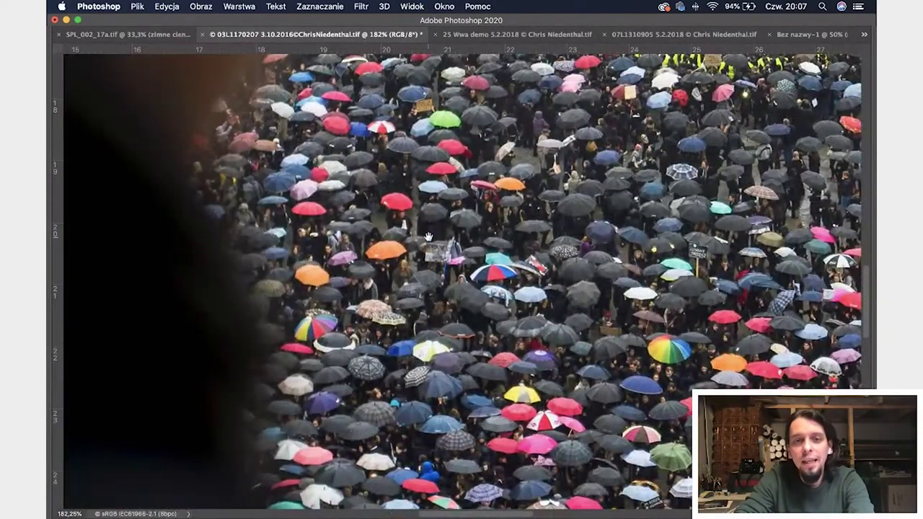
drag(428, 236, 466, 341)
key(super+y)
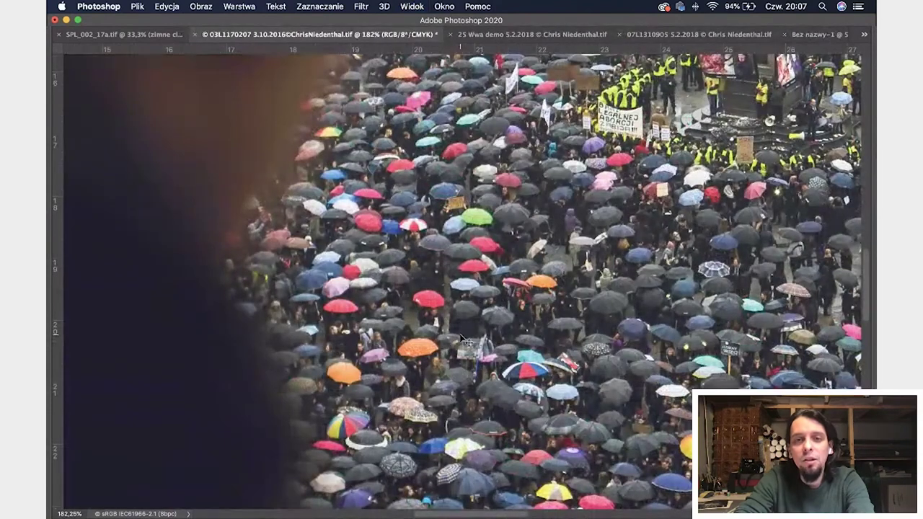
key(super+y)
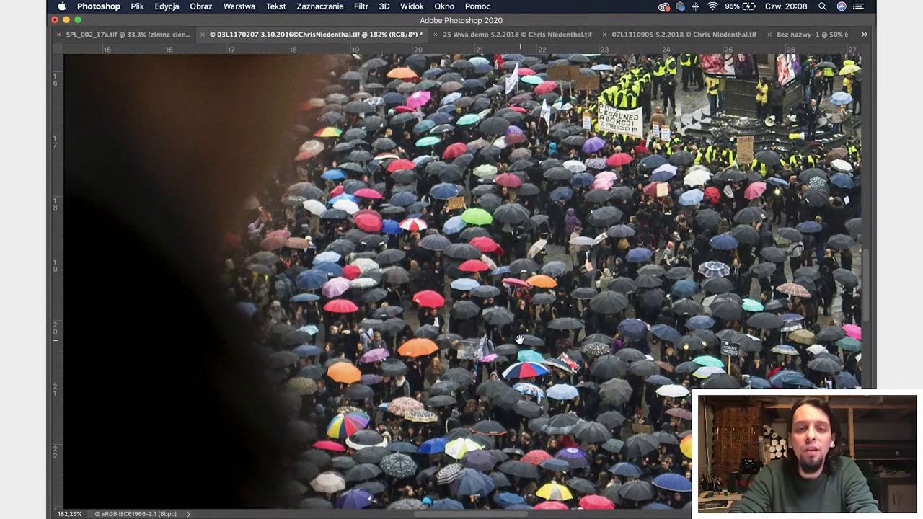
Examine individual coloured umbrellas across the crowd at about 1080%, comparing them with and without proof colours
drag(489, 336, 476, 333)
scroll(458, 358, up, 10)
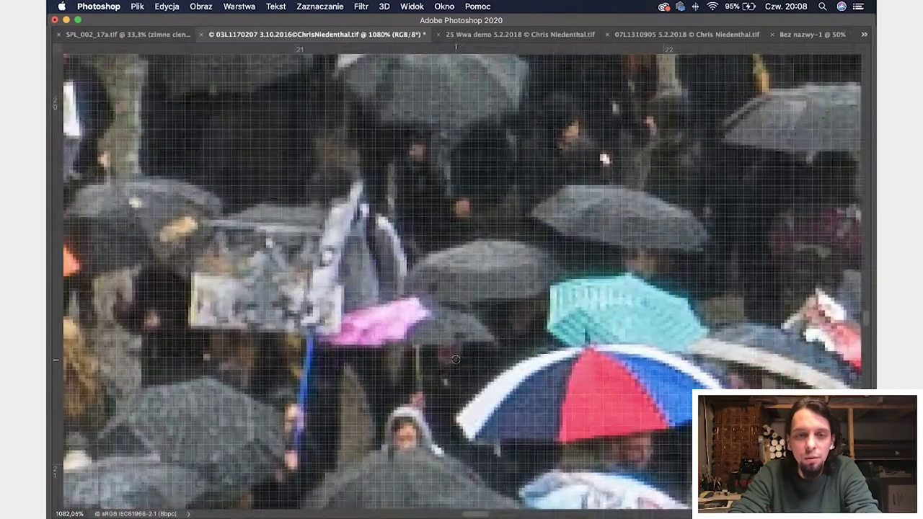
scroll(381, 325, left, 10)
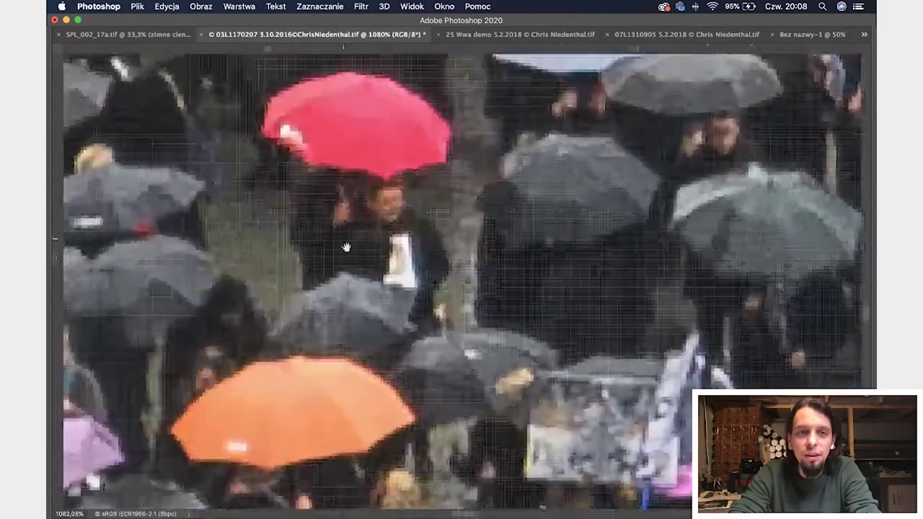
scroll(419, 353, left, 10)
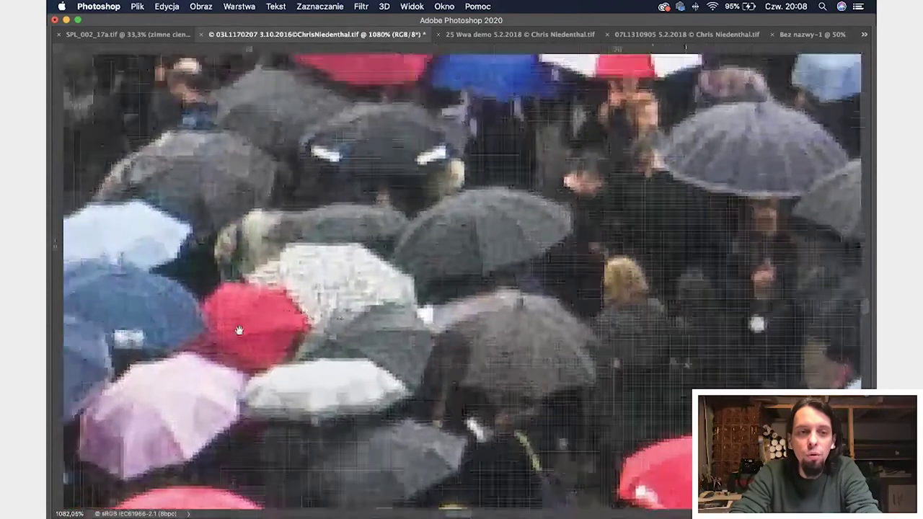
scroll(475, 261, down, 2)
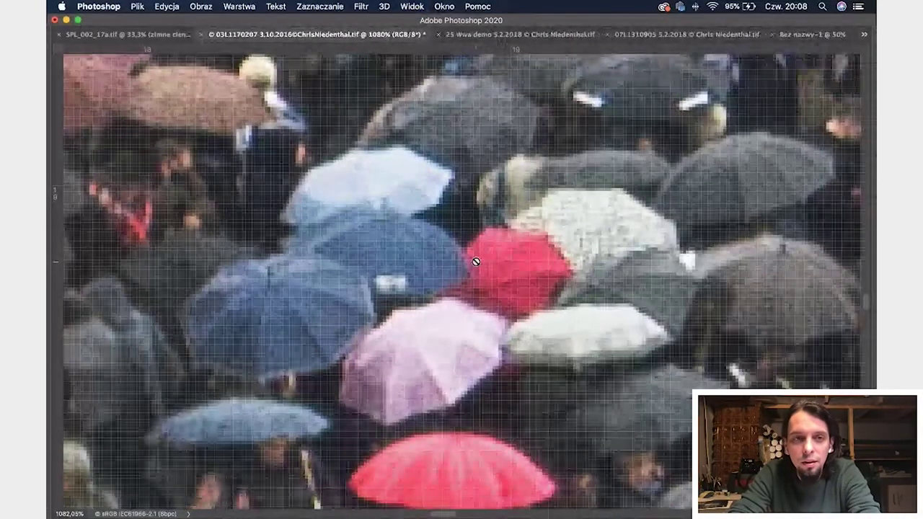
scroll(538, 255, down, 10)
scroll(537, 254, right, 10)
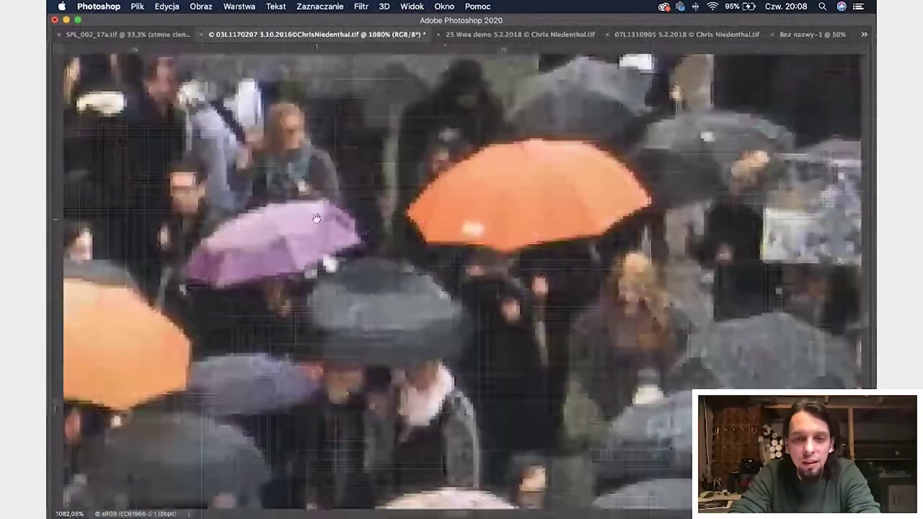
scroll(223, 130, down, 5)
scroll(224, 130, right, 5)
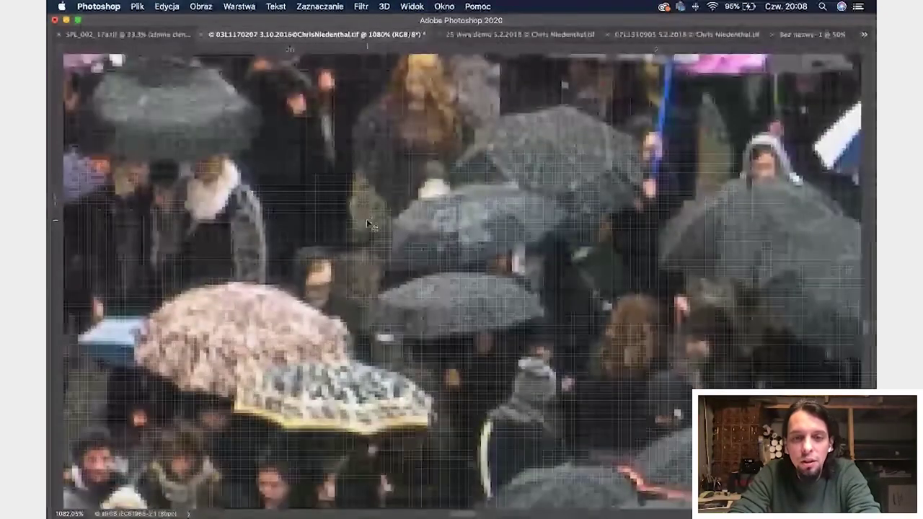
scroll(368, 225, down, 10)
scroll(369, 225, right, 10)
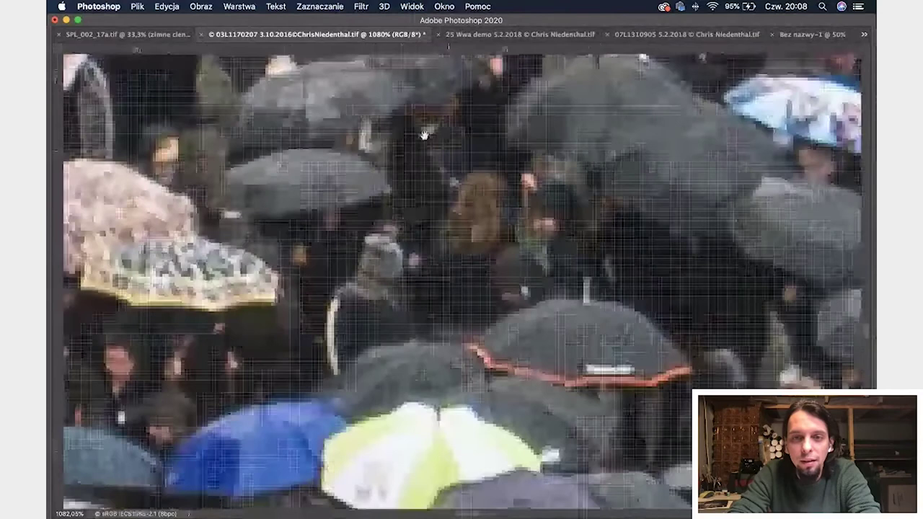
scroll(489, 207, down, 10)
scroll(490, 206, right, 6)
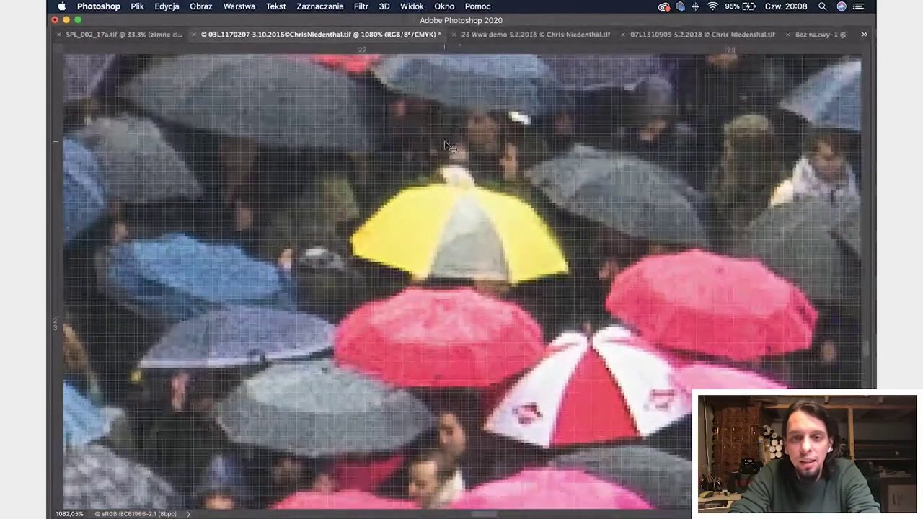
scroll(559, 250, down, 10)
scroll(559, 250, right, 10)
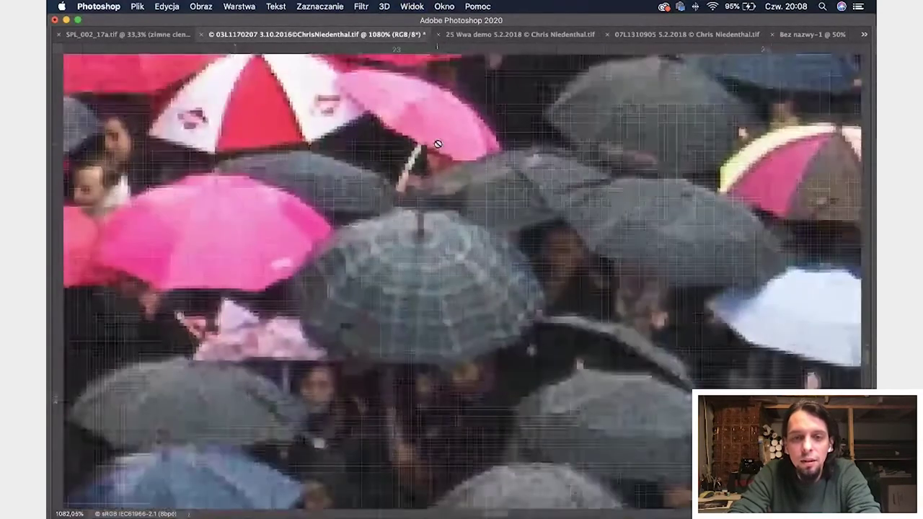
Compare the green and striped umbrellas with proof colours off and on, and bring the panels back
scroll(465, 164, down, 10)
scroll(465, 164, right, 10)
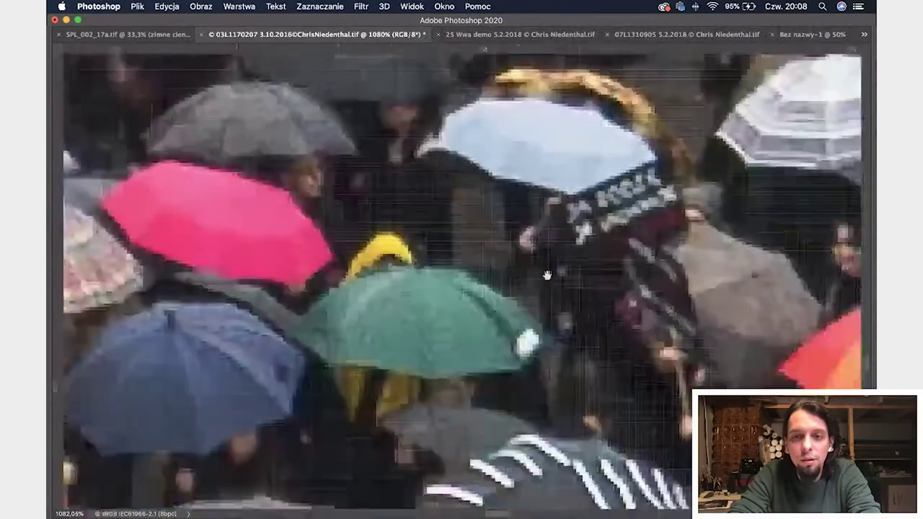
key(super+y)
key(super+y)
key(Tab)
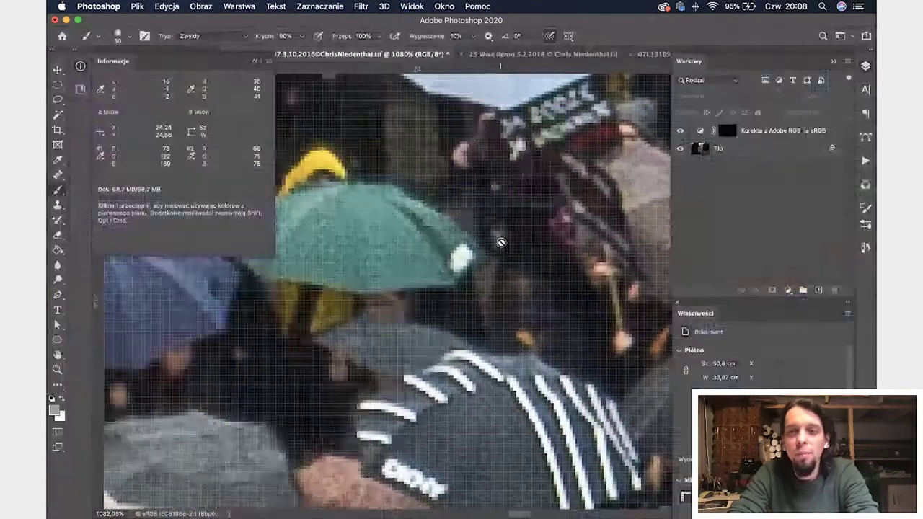
Hide the "Korekta z Adobe RGB na sRGB" layer and add a Hue/Saturation adjustment above the background with increased saturation
click(680, 131)
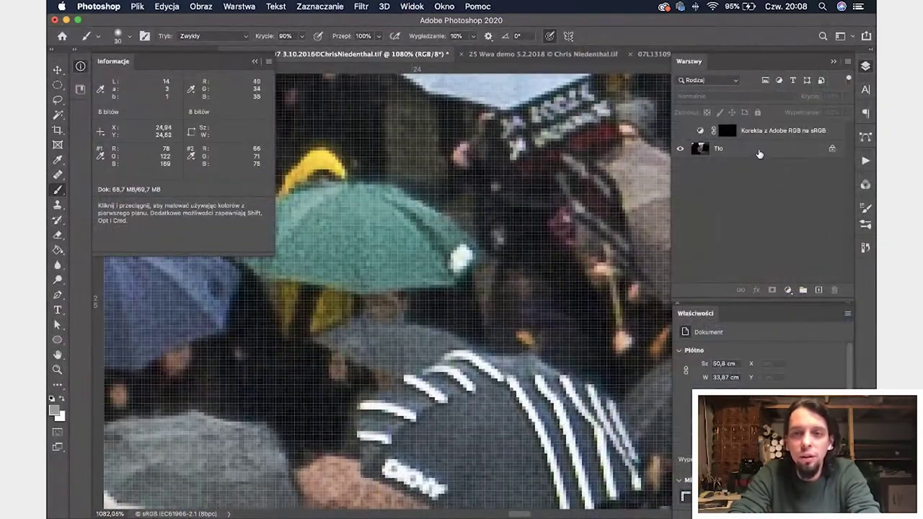
click(760, 153)
click(787, 289)
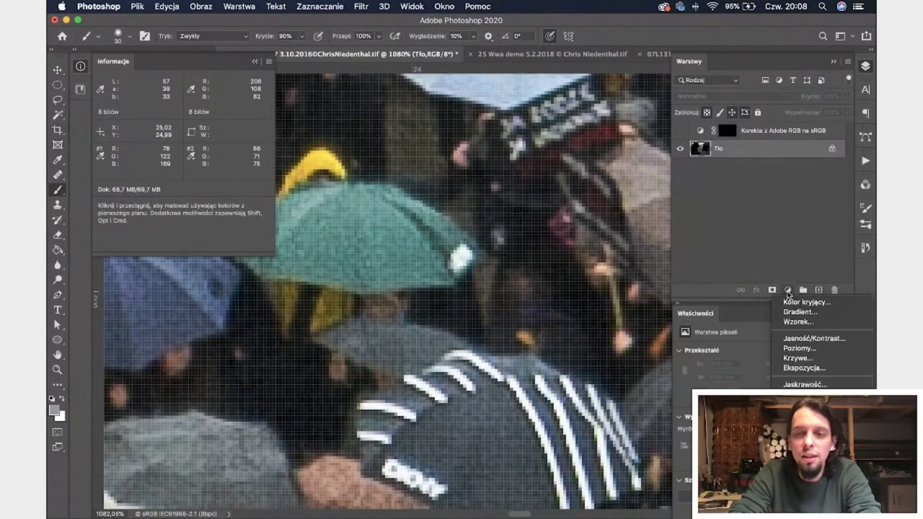
click(800, 394)
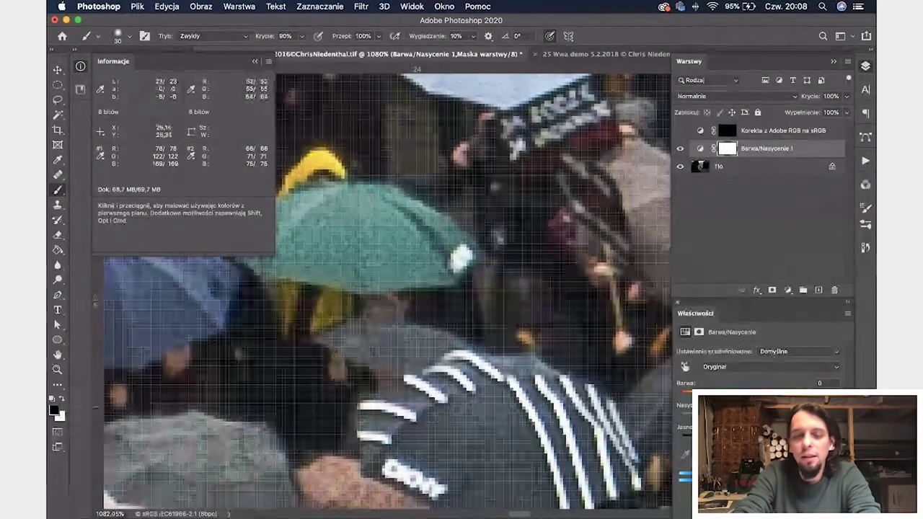
drag(762, 414, 794, 414)
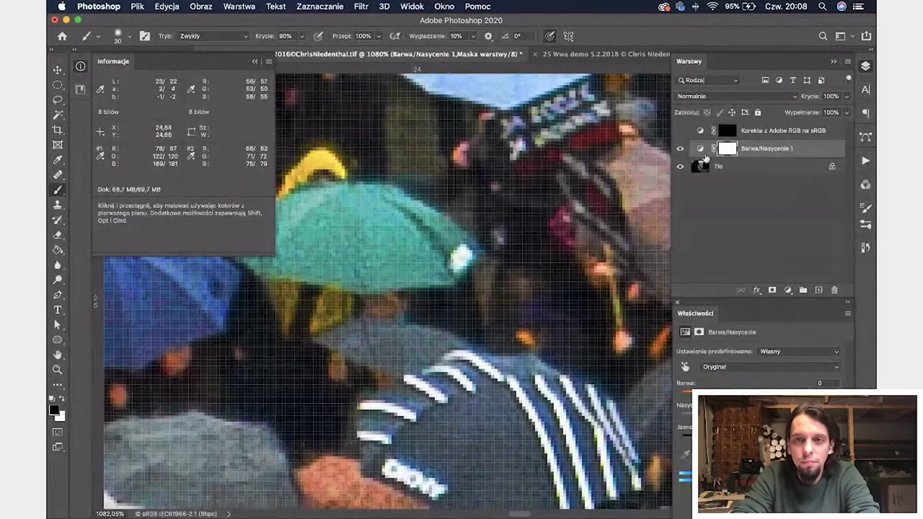
Examine the saturated pink, blue, red and white umbrellas across the crowd and along its dark edge
key(space)
mouse_move(347, 359)
mouse_down()
mouse_move(433, 403)
mouse_move(404, 325)
mouse_move(365, 278)
mouse_move(381, 290)
mouse_up()
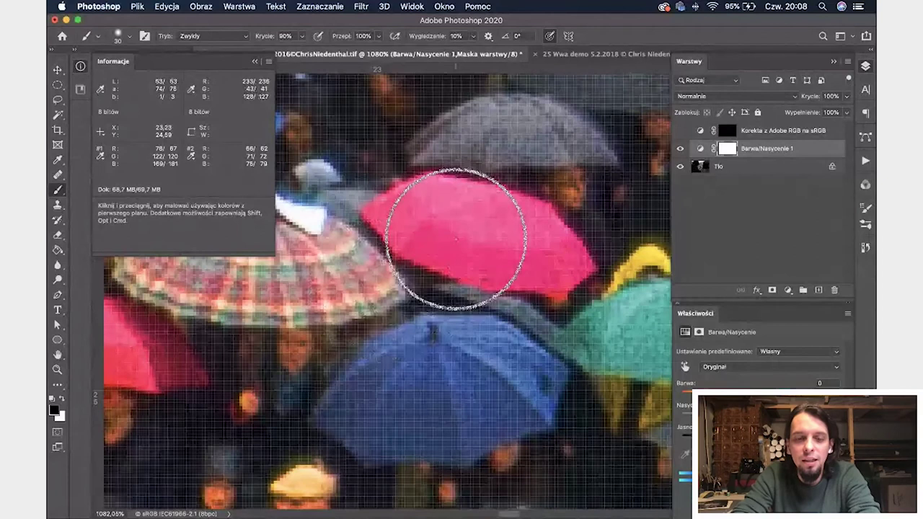
key(space)
drag(405, 315, 406, 227)
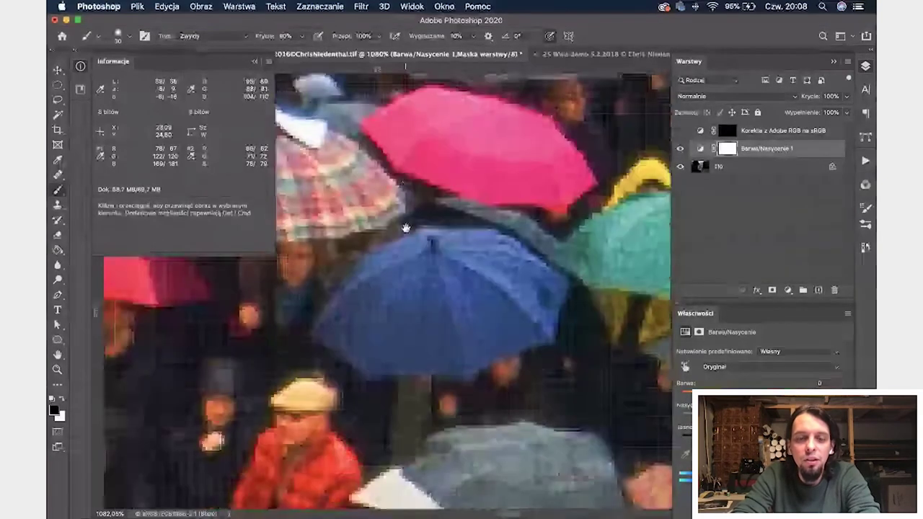
key(space)
scroll(525, 396, left, 10)
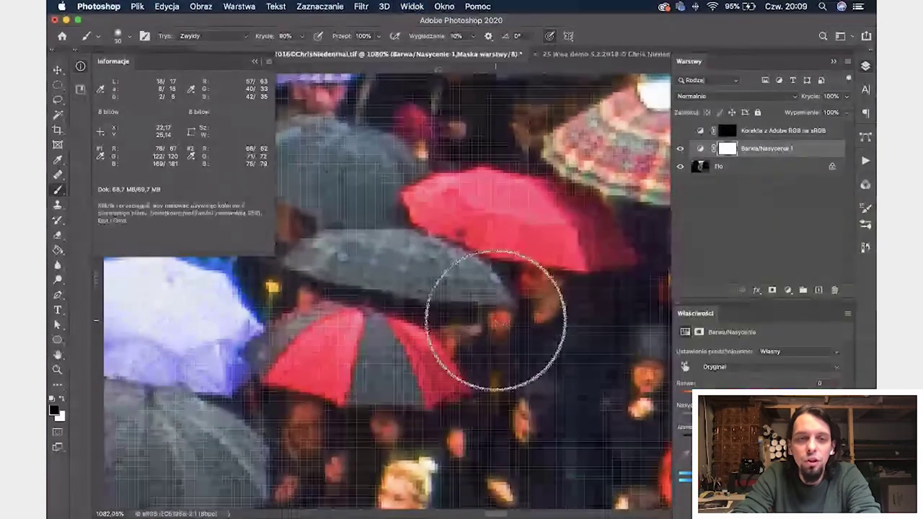
key(space)
drag(354, 354, 497, 442)
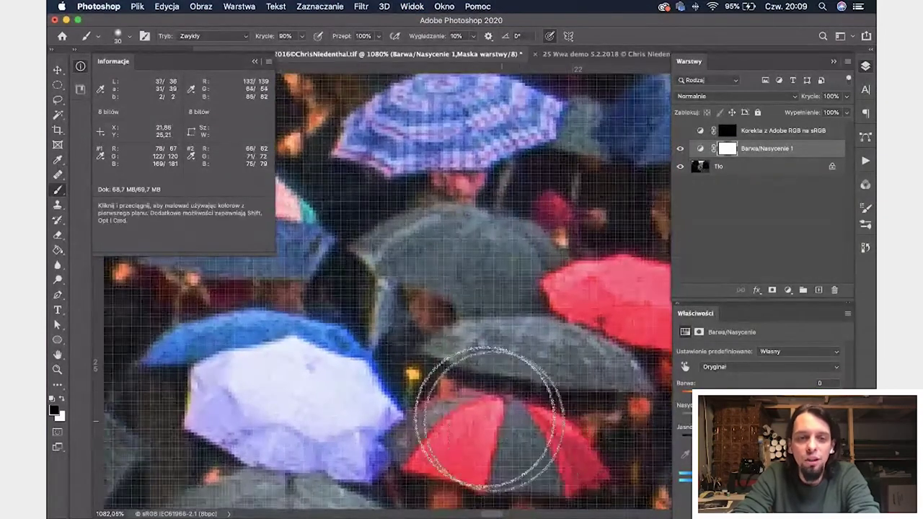
key(space)
mouse_move(357, 394)
mouse_down()
mouse_move(401, 391)
mouse_move(649, 209)
mouse_up()
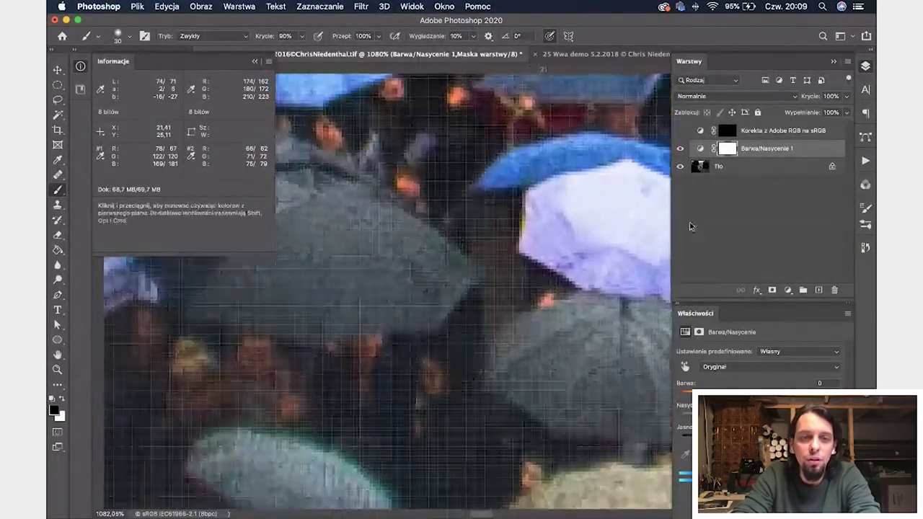
drag(393, 274, 603, 286)
scroll(515, 289, down, 3)
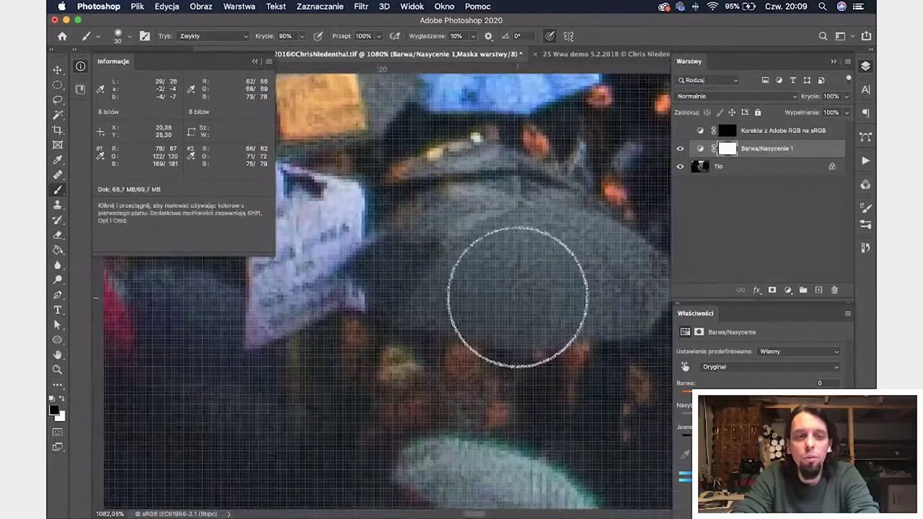
key(space)
drag(551, 263, 577, 303)
scroll(577, 303, down, 5)
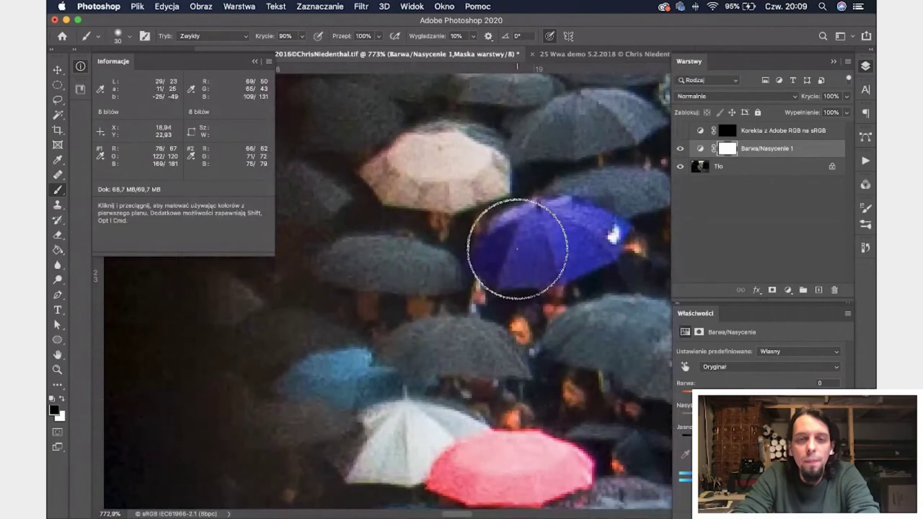
scroll(515, 243, up, 5)
Switch to the presentation in Acrobat and review the slides on converting versus assigning Adobe RGB to sRGB and on soft proofing
key(super+Tab)
key(super+Tab)
key(super+Tab)
key(super+Tab)
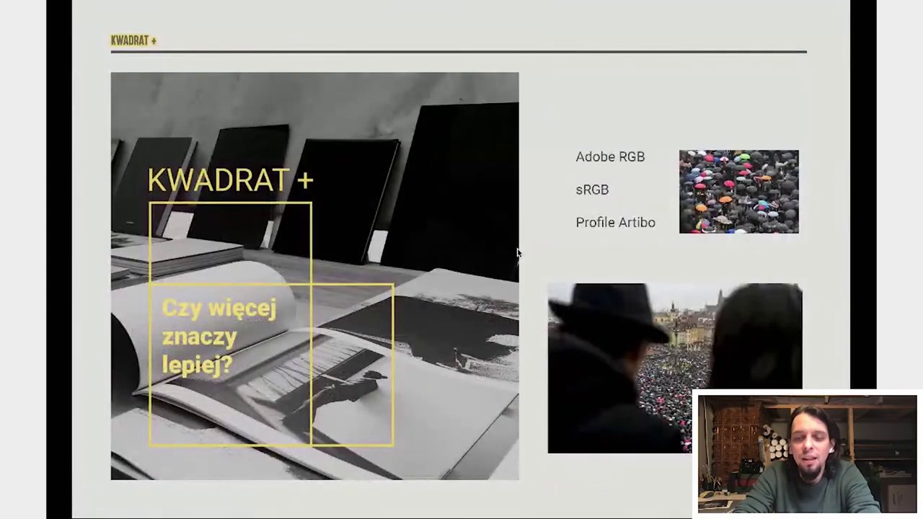
key(Right)
key(Right)
key(Left)
key(Left)
key(Right)
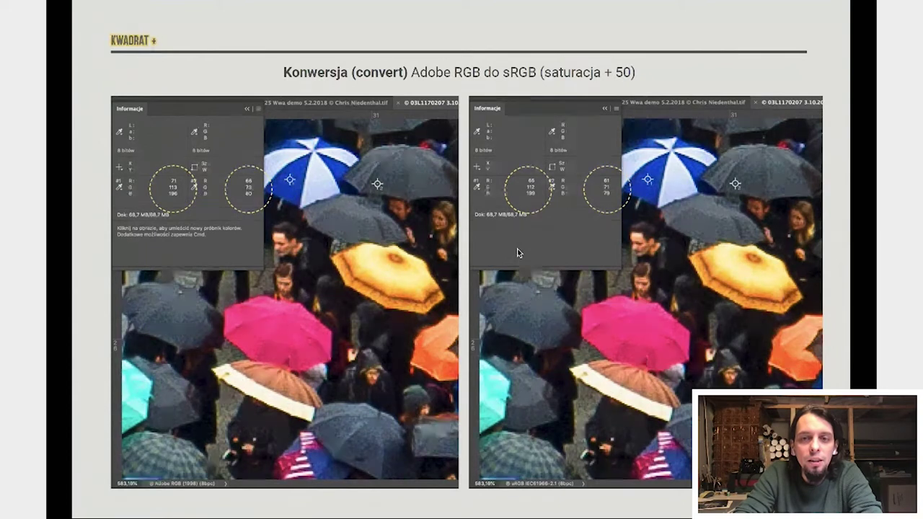
key(Right)
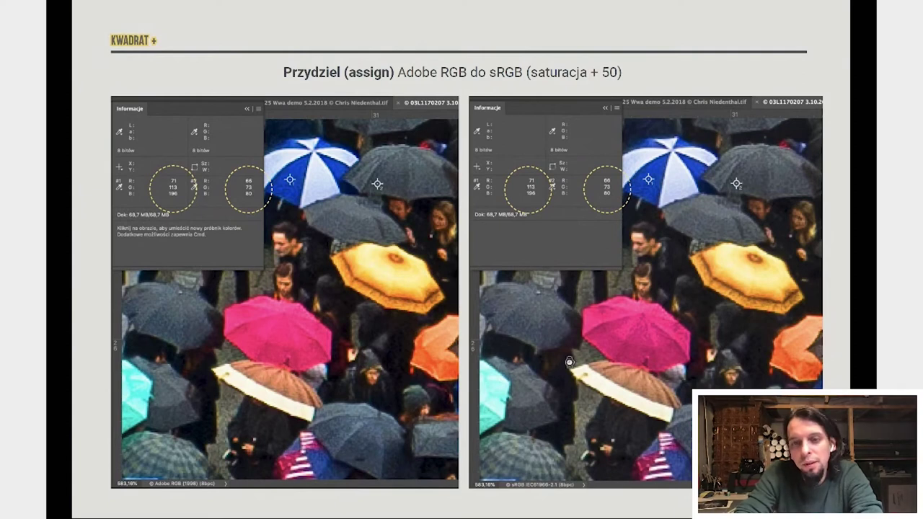
key(Right)
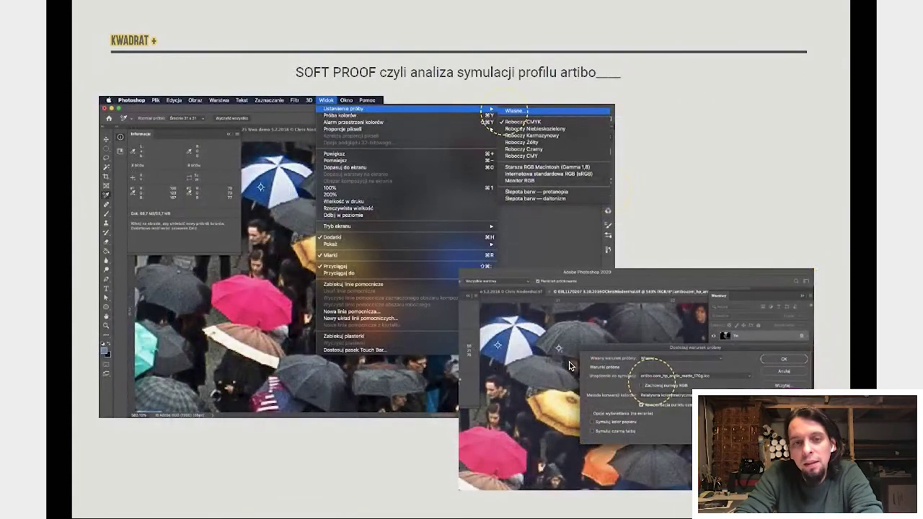
key(Left)
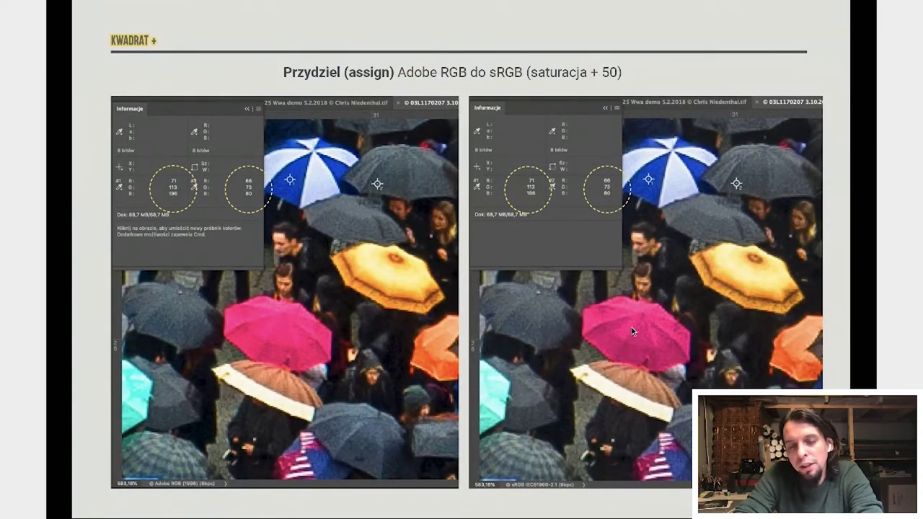
Switch to ColorSync Utility and compare the sRGB IEC61966-2.1 gamut with the artibo.com_hp_arctic_matte_170g.icc paper profile
key(super+Tab)
key(super+Tab)
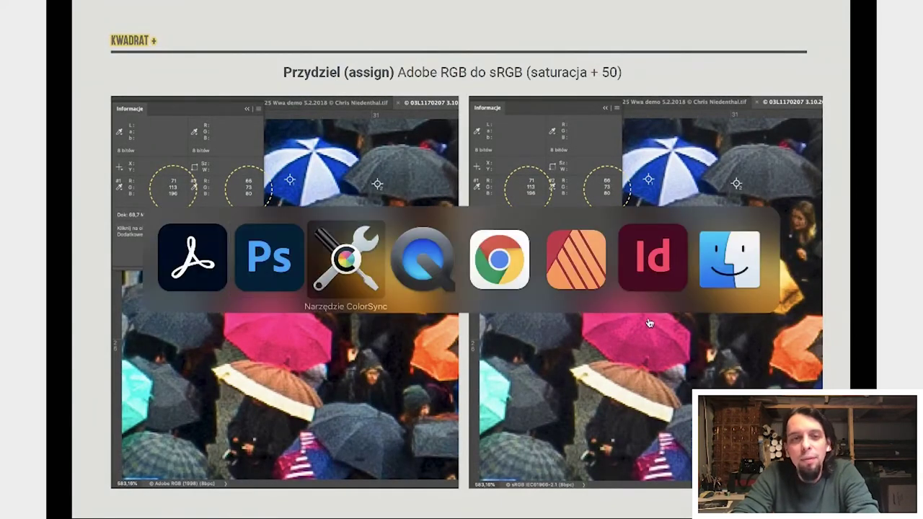
drag(642, 313, 599, 393)
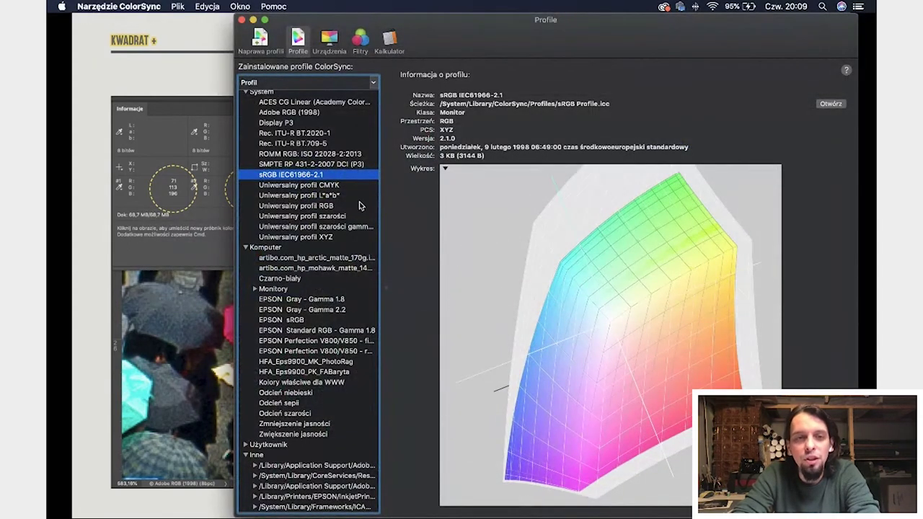
click(371, 84)
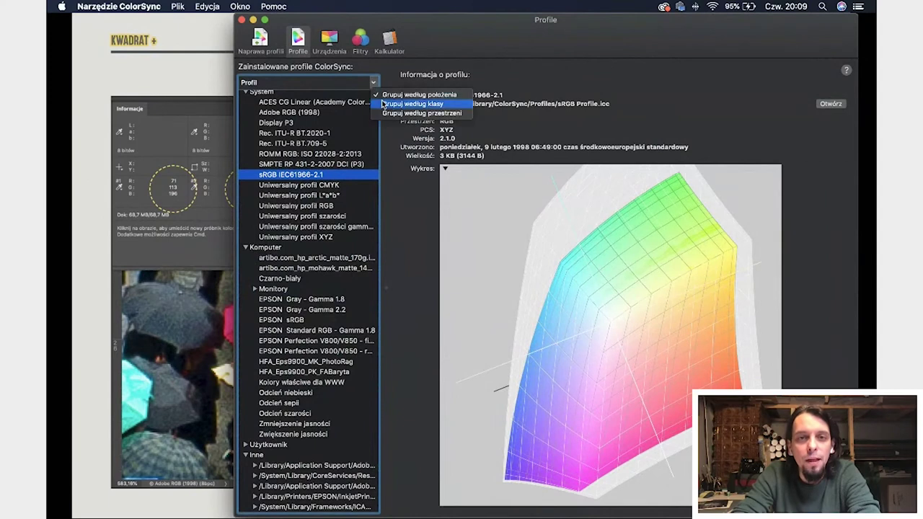
click(426, 178)
click(444, 169)
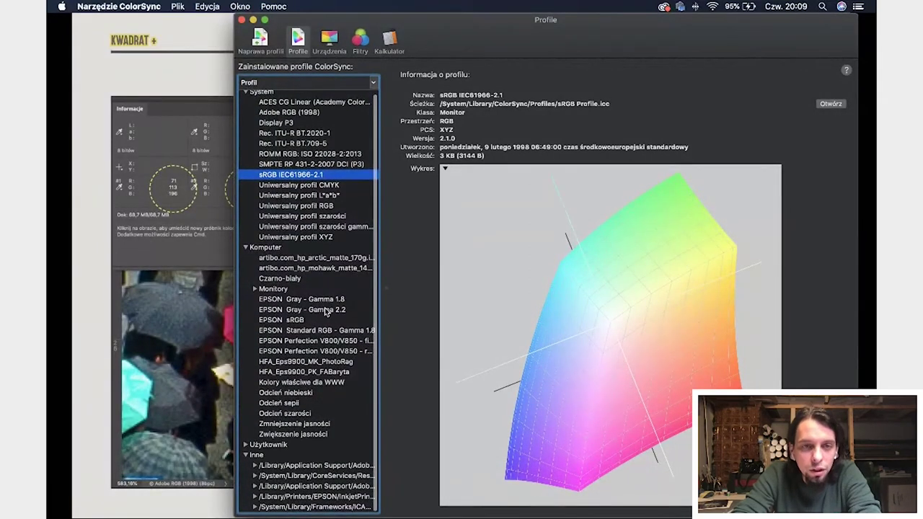
click(331, 259)
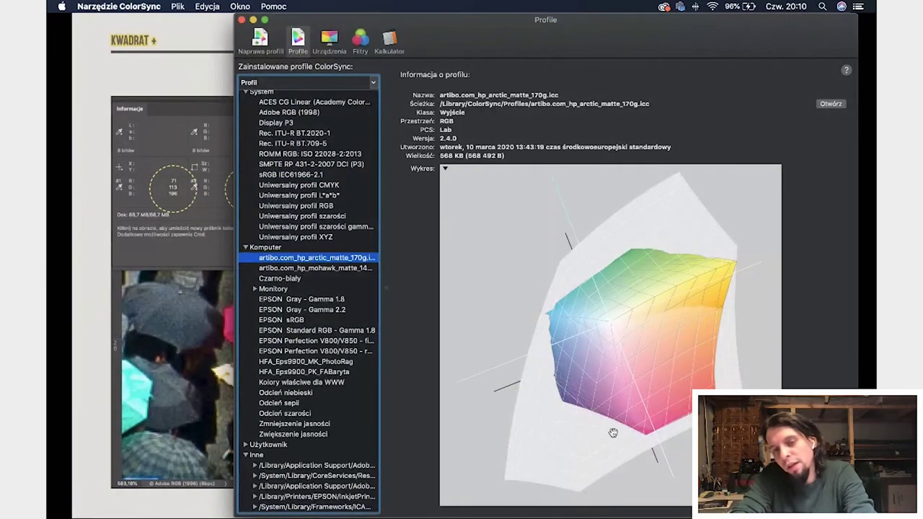
Switch back to Photoshop and compare the blue umbrella area with the Hue/Saturation layer hidden and shown
key(super+Tab)
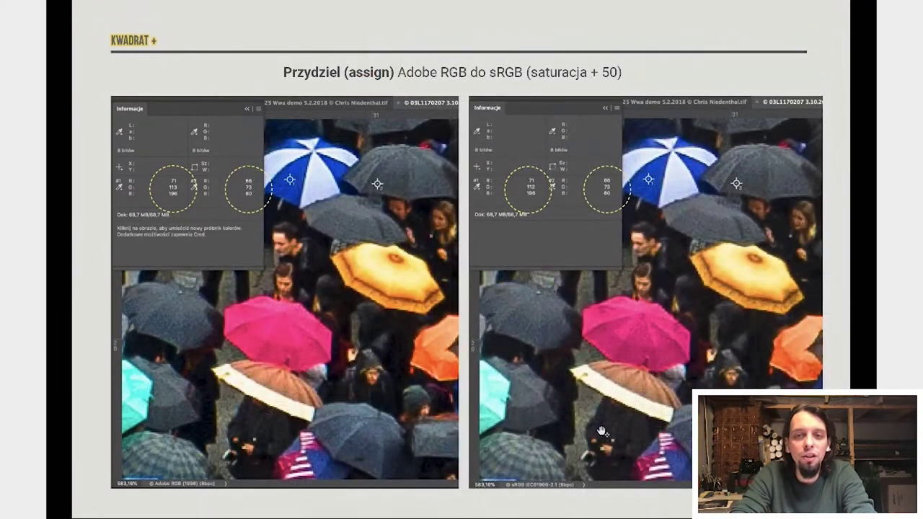
key(super+Tab)
key(super+Tab)
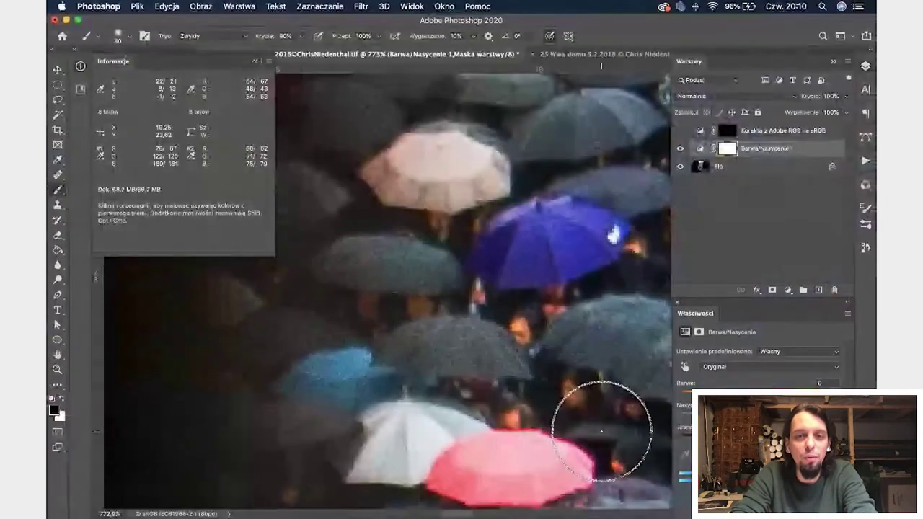
scroll(459, 238, down, 5)
scroll(460, 238, right, 7)
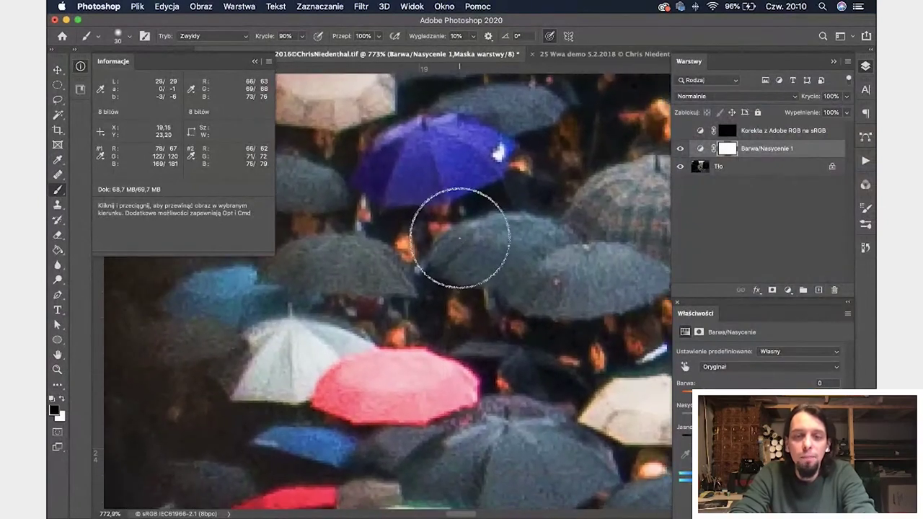
click(680, 148)
click(680, 148)
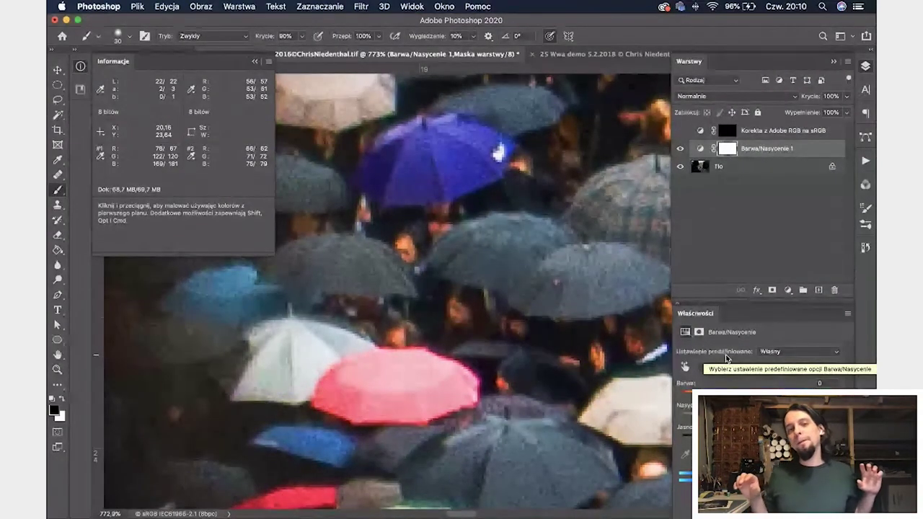
Add an Exposure adjustment layer above the Hue/Saturation layer and use it to lighten the crowd
drag(581, 403, 387, 349)
key(super+minus)
key(super+minus)
key(super+minus)
key(super+minus)
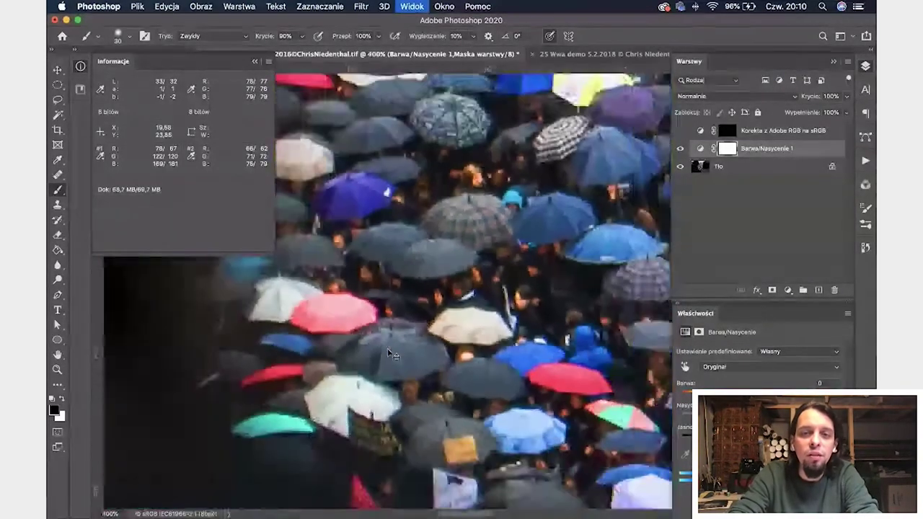
drag(390, 354, 145, 293)
click(788, 290)
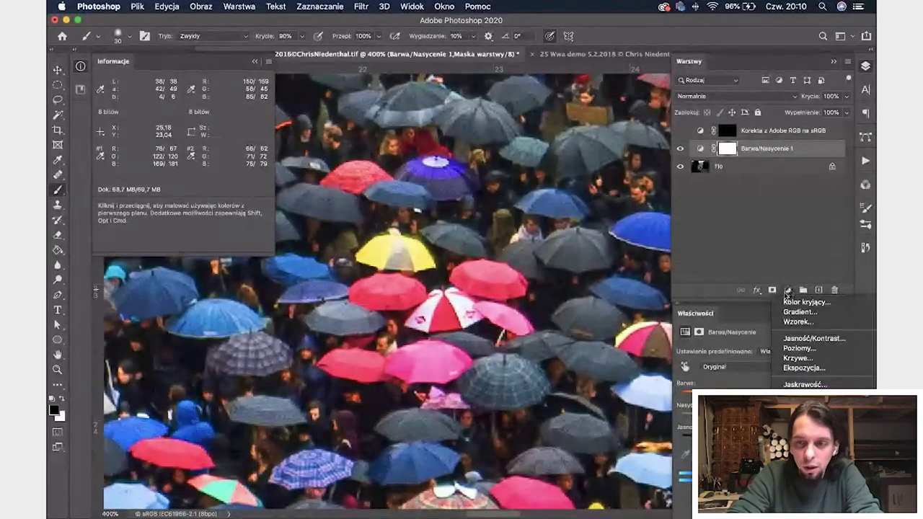
click(805, 368)
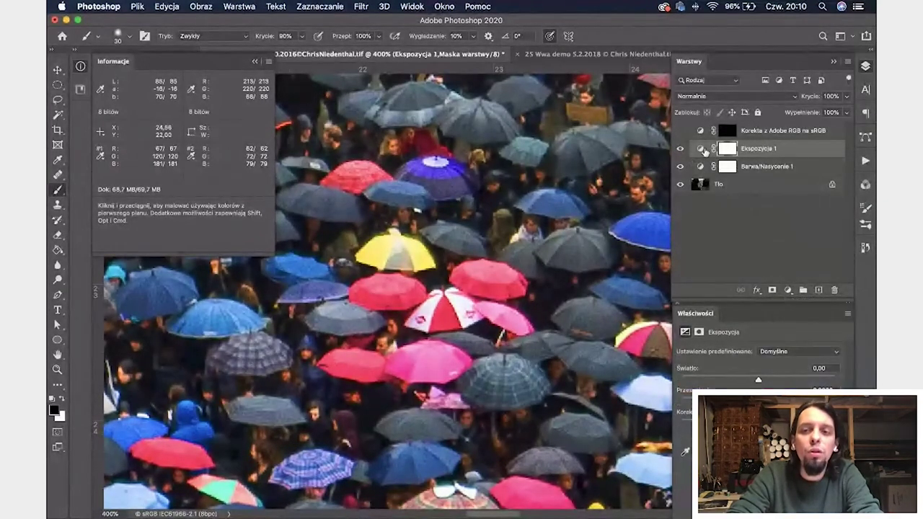
click(701, 149)
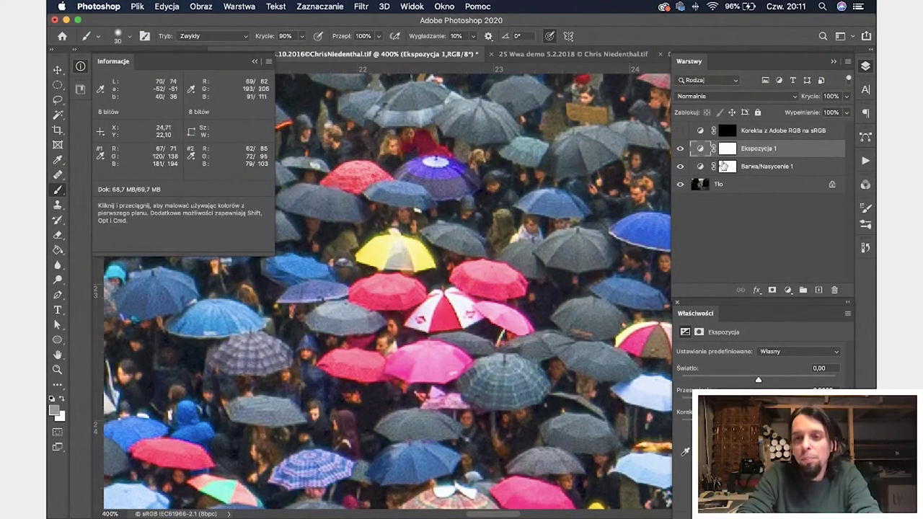
Compare the umbrella crowd with the Exposure adjustment layer hidden and shown, ending with it shown in a wider view
click(679, 149)
click(679, 148)
click(679, 148)
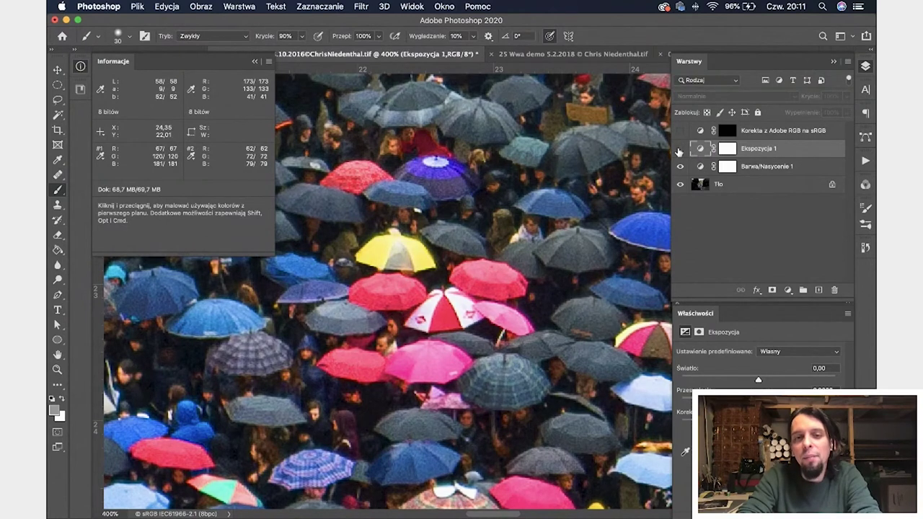
click(679, 149)
scroll(487, 315, down, 1)
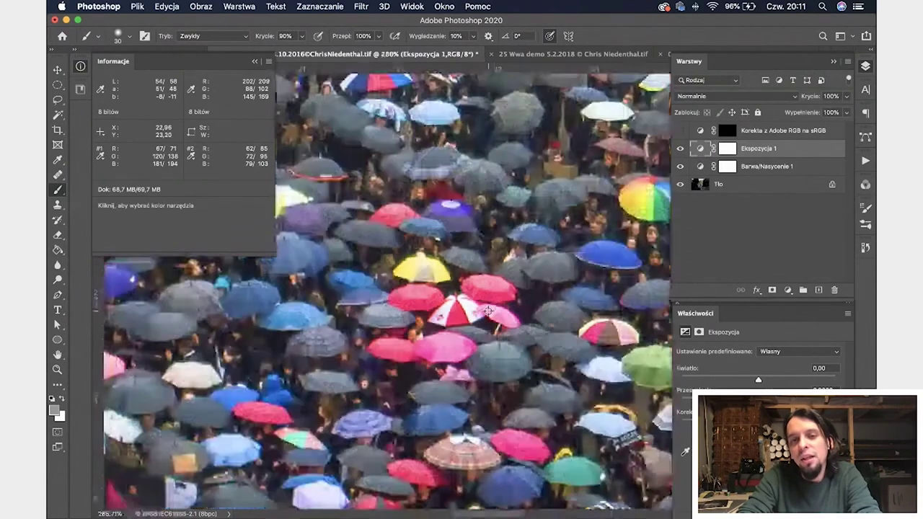
Check the arctic matte paper profile's gamut again in ColorSync Utility and return to Photoshop
key(super+Tab)
key(super+Tab)
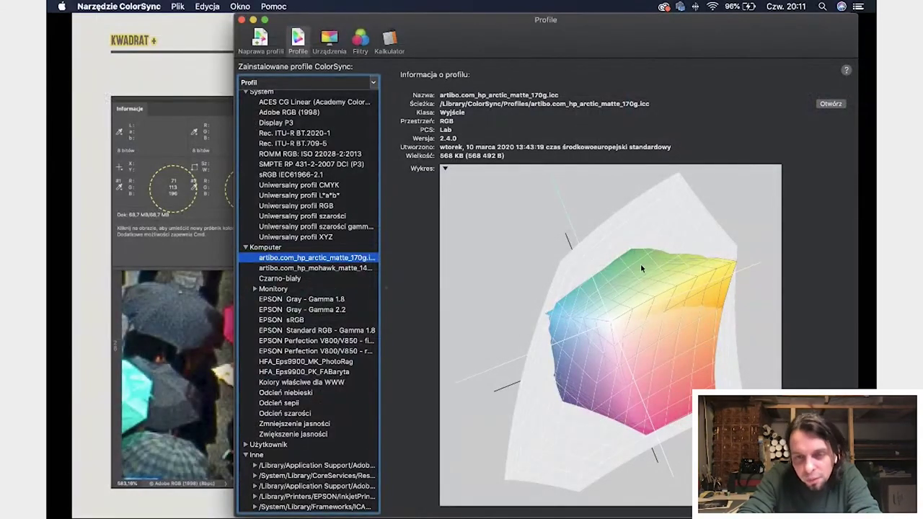
key(super+Tab)
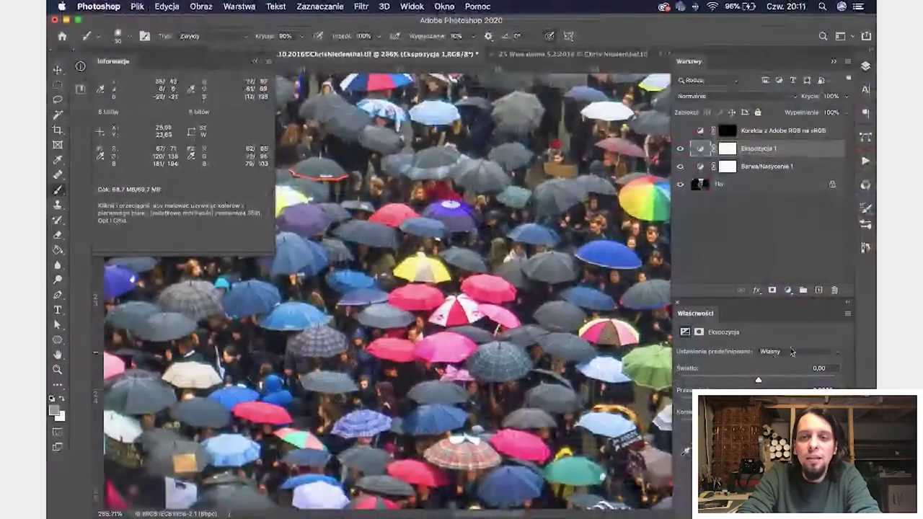
Add a Curves adjustment layer above the Exposure layer, adjust its RGB curve and view the whole photo
click(789, 298)
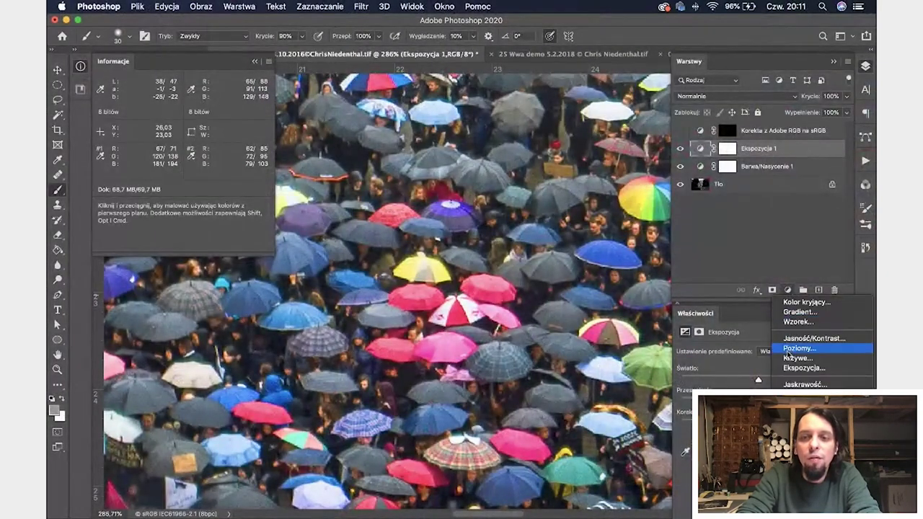
click(777, 262)
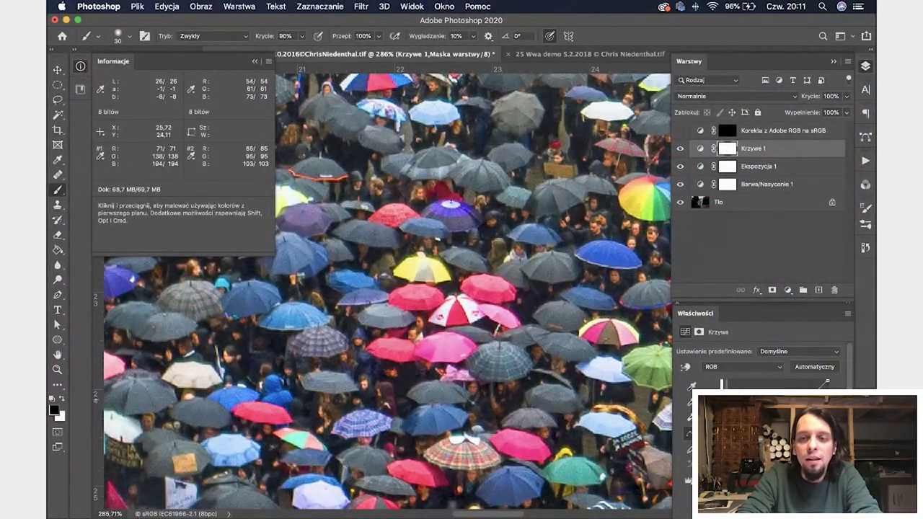
drag(771, 455, 765, 461)
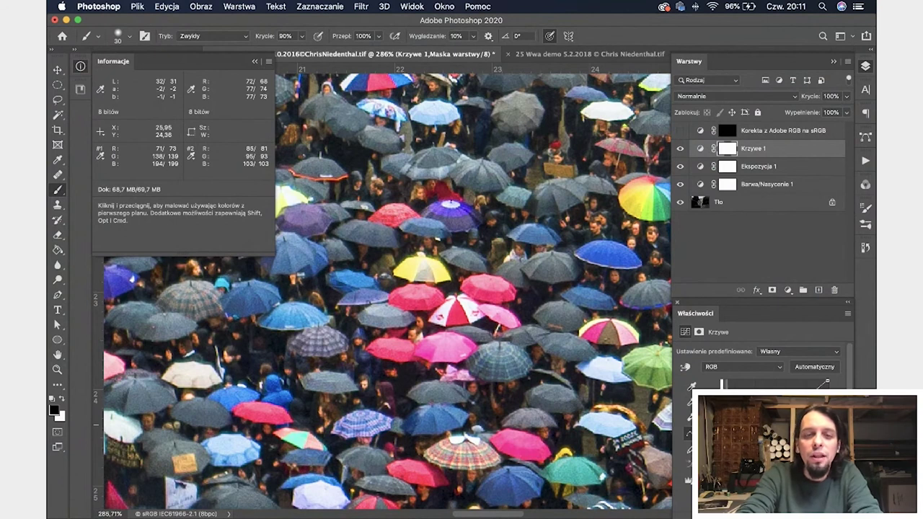
key(super+0)
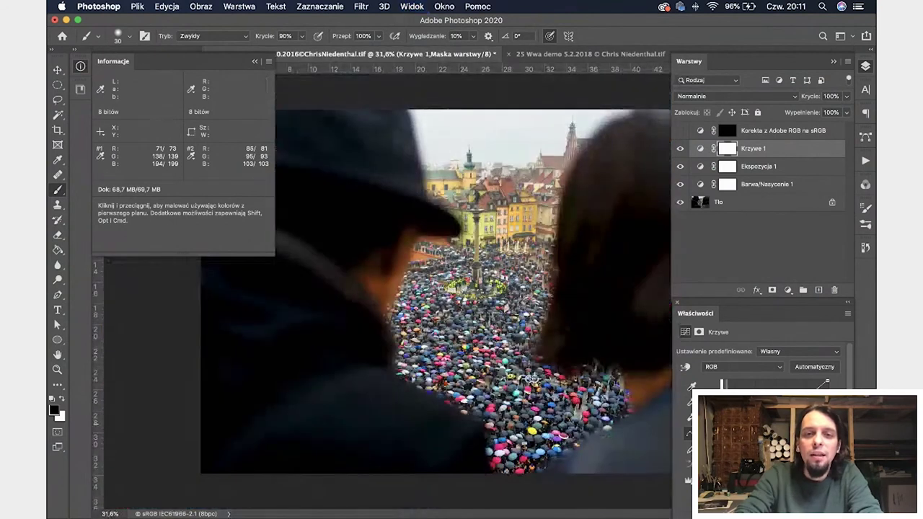
Hide the Hue/Saturation, Exposure and Curves adjustment layers and select the background photo layer
click(678, 185)
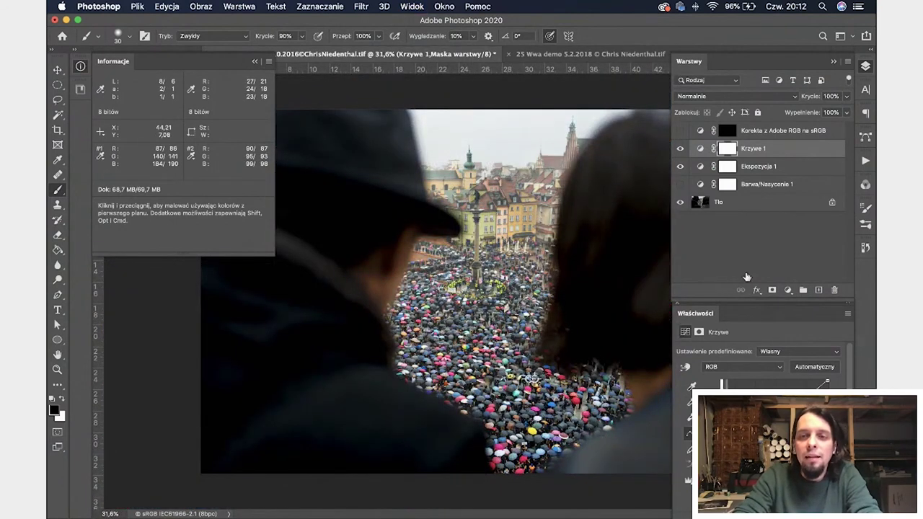
mouse_move(679, 149)
mouse_down()
mouse_move(678, 166)
mouse_move(679, 149)
mouse_up()
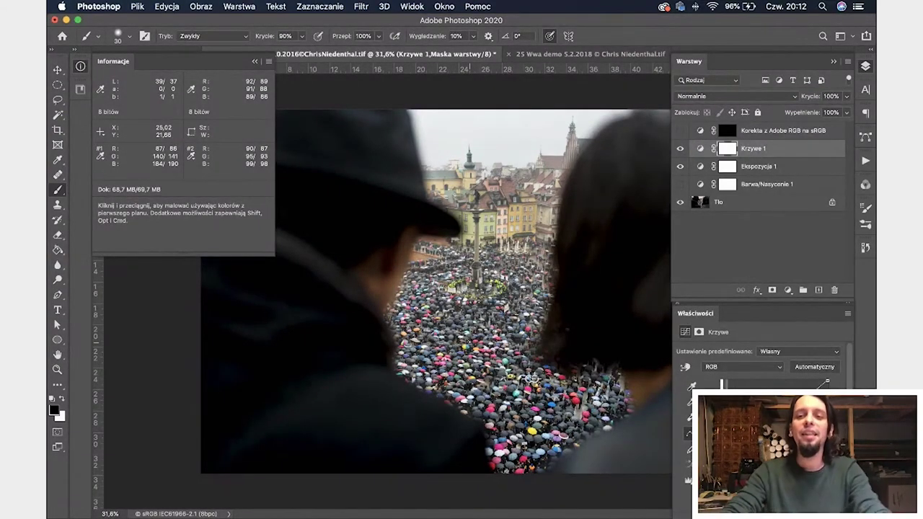
click(680, 167)
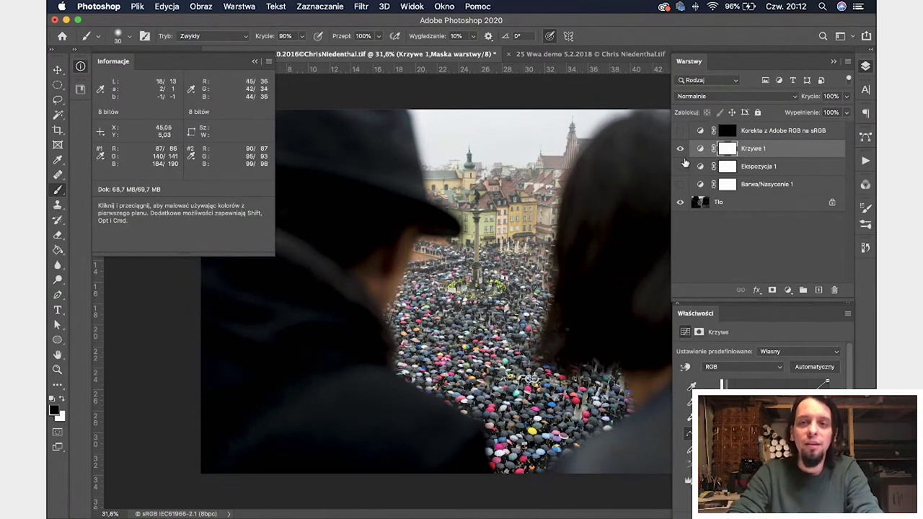
click(682, 150)
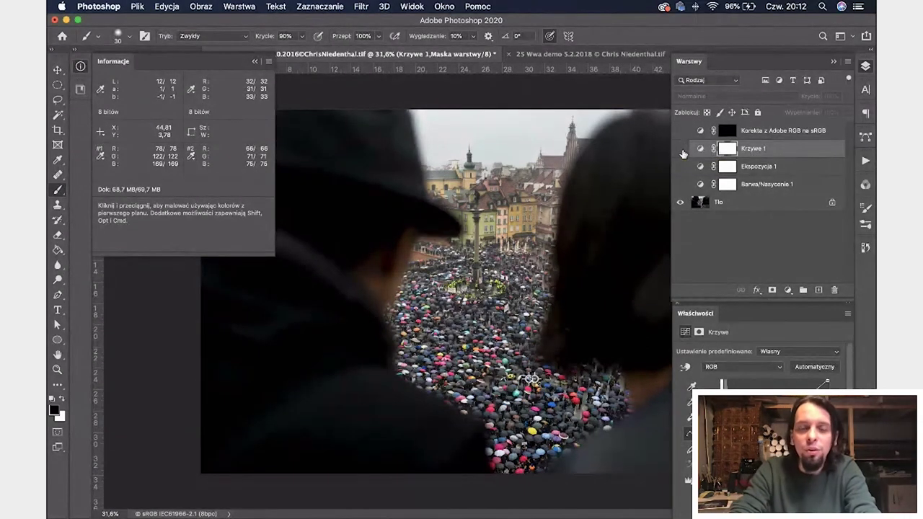
click(683, 155)
click(683, 154)
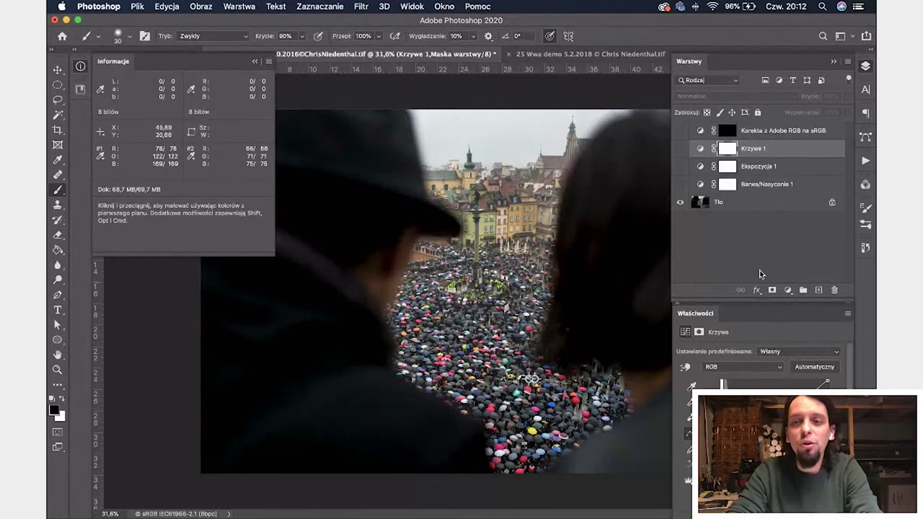
click(734, 203)
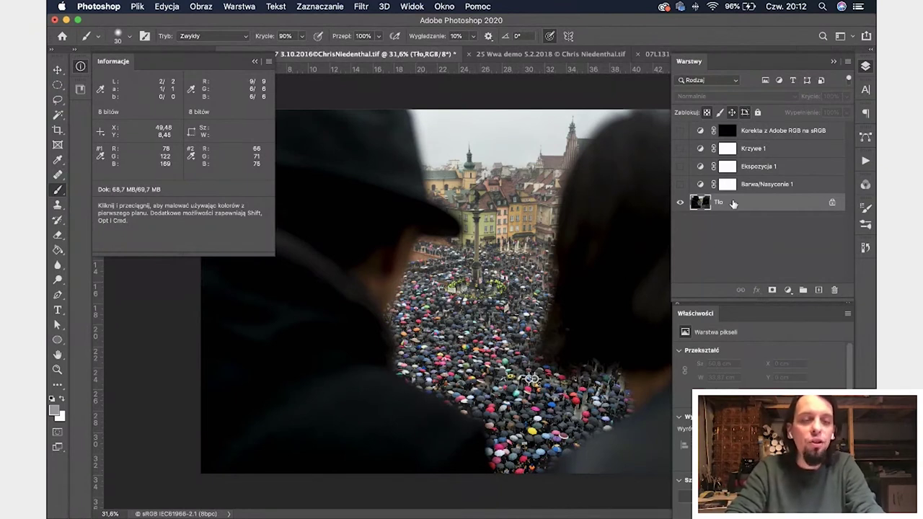
Open the legacy Save for Web export for the uncorrected photo
click(139, 7)
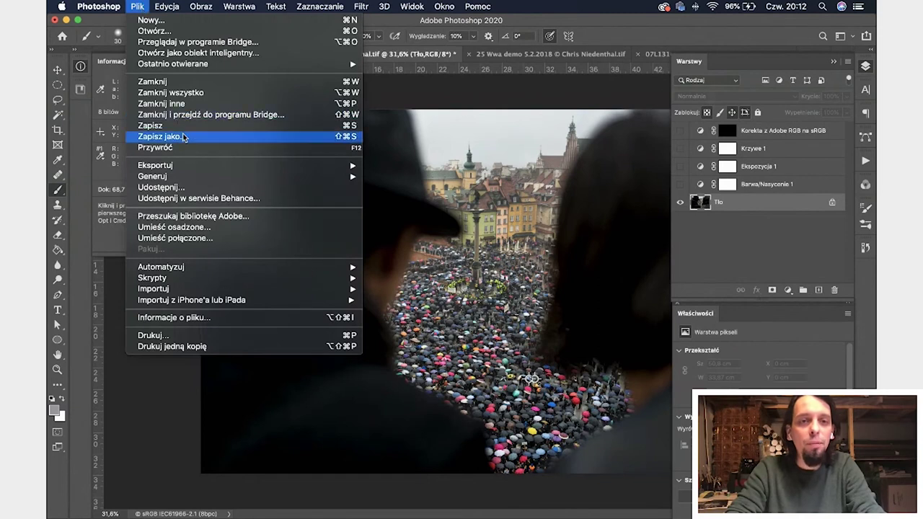
mouse_move(183, 166)
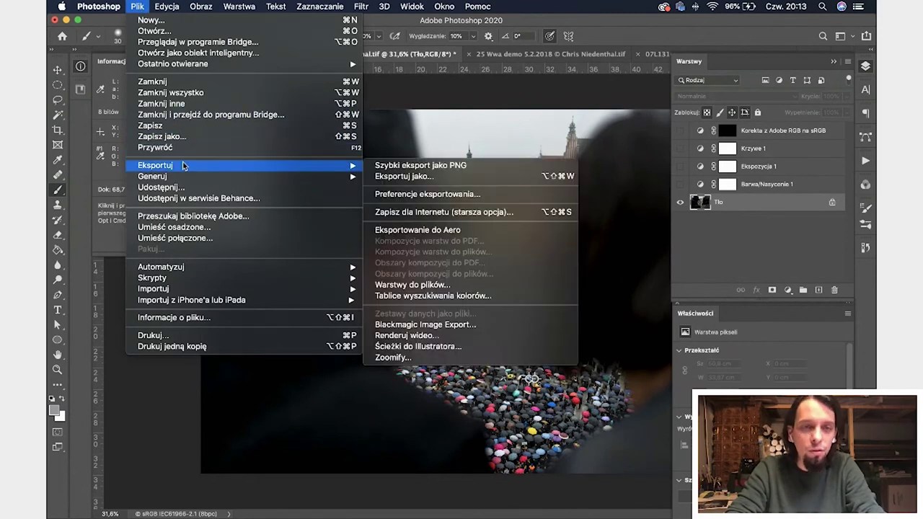
click(476, 212)
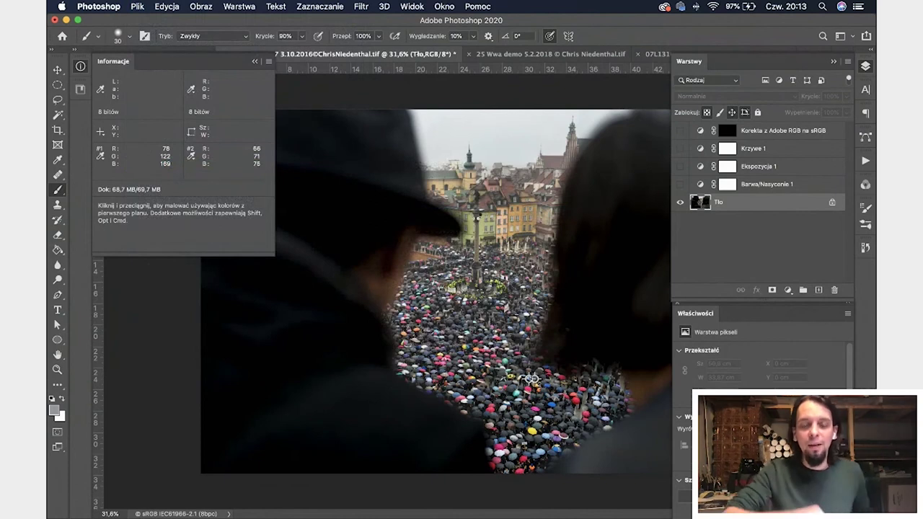
key(super+alt+shift+s)
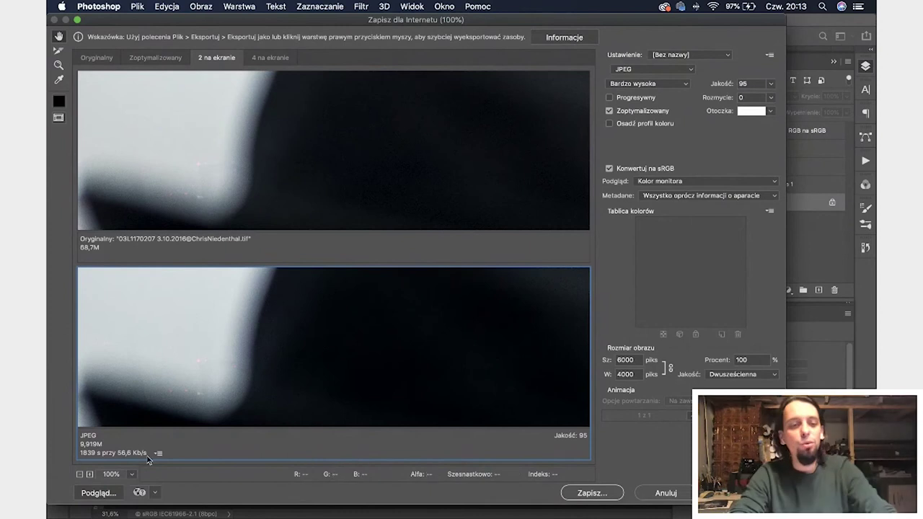
Examine the umbrella crowd in the original and JPEG previews, first at 33.3% and closely at 400%
click(80, 474)
click(79, 474)
click(80, 474)
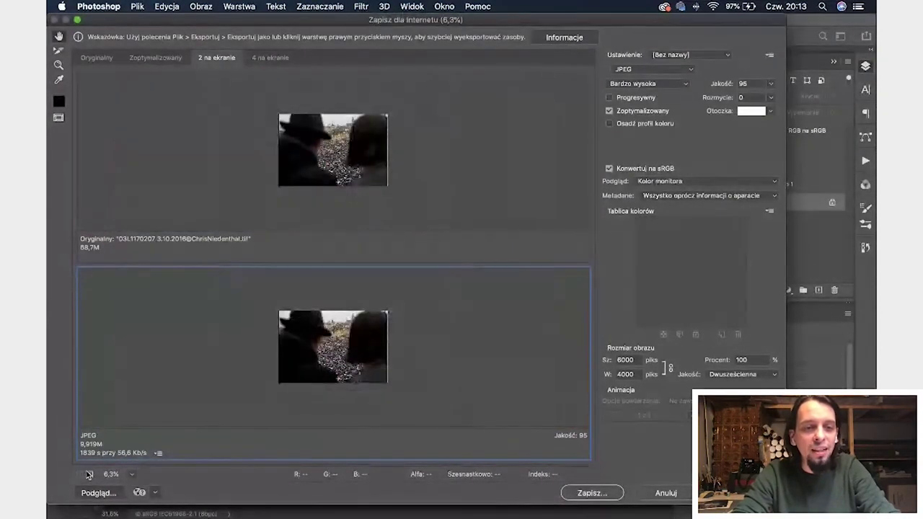
click(89, 474)
click(89, 474)
click(90, 473)
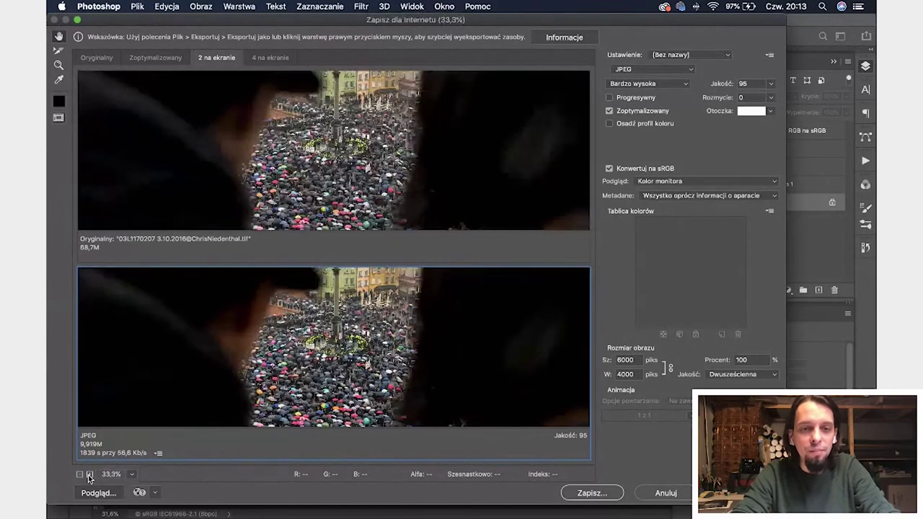
drag(312, 334, 276, 296)
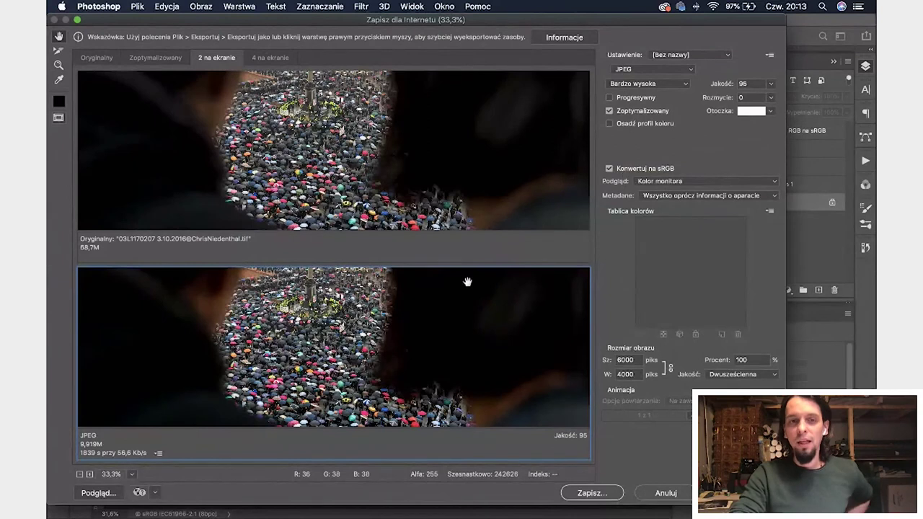
click(90, 474)
click(91, 474)
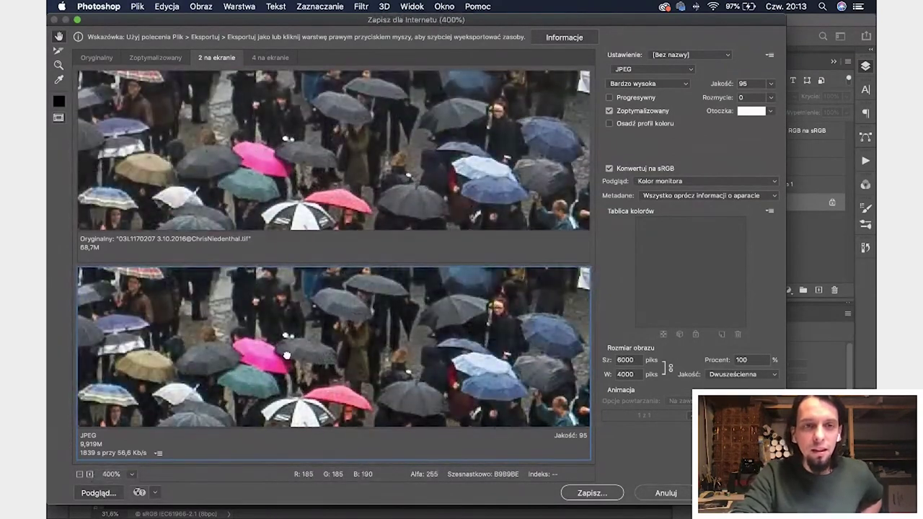
scroll(287, 356, down, 3)
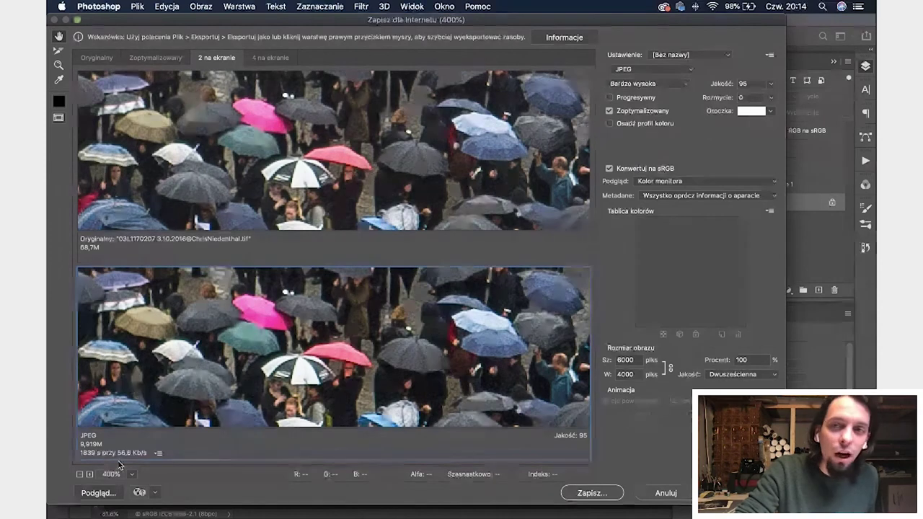
Set the JPEG quality to 100 and compare the umbrellas at 400% with the original
click(771, 98)
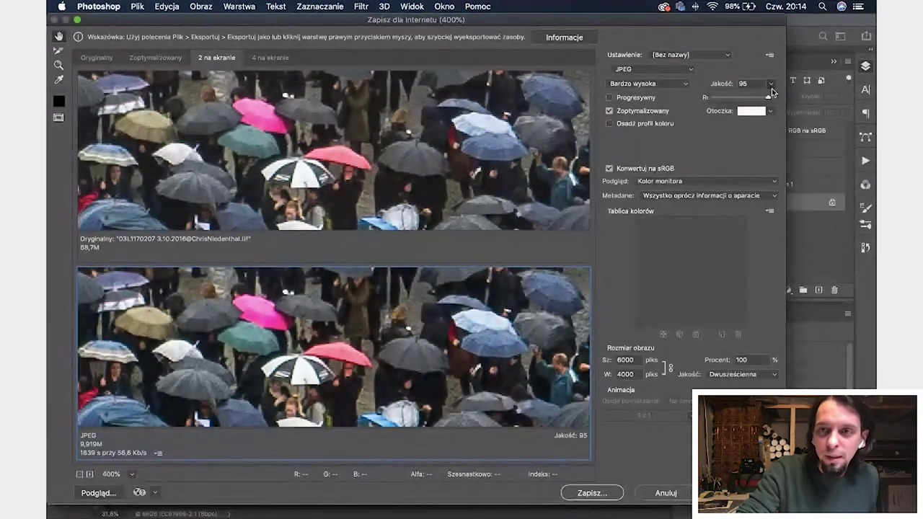
drag(771, 99, 780, 100)
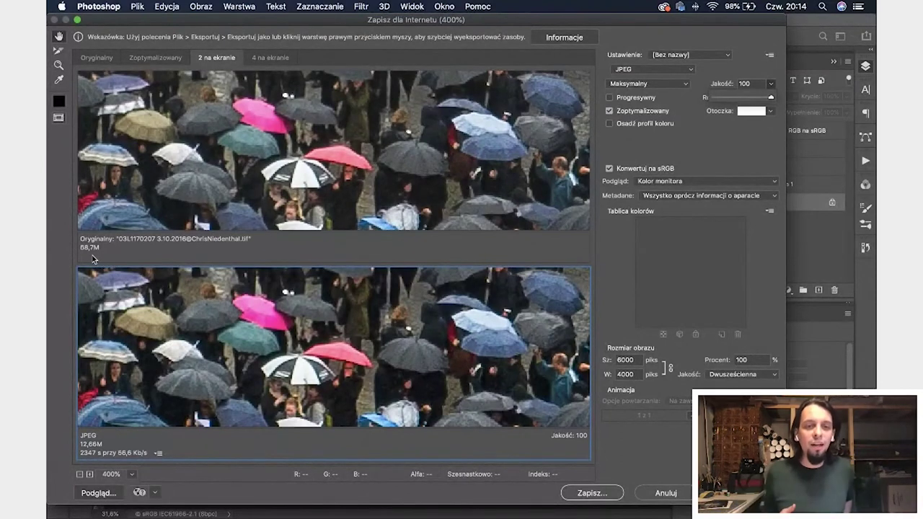
click(230, 329)
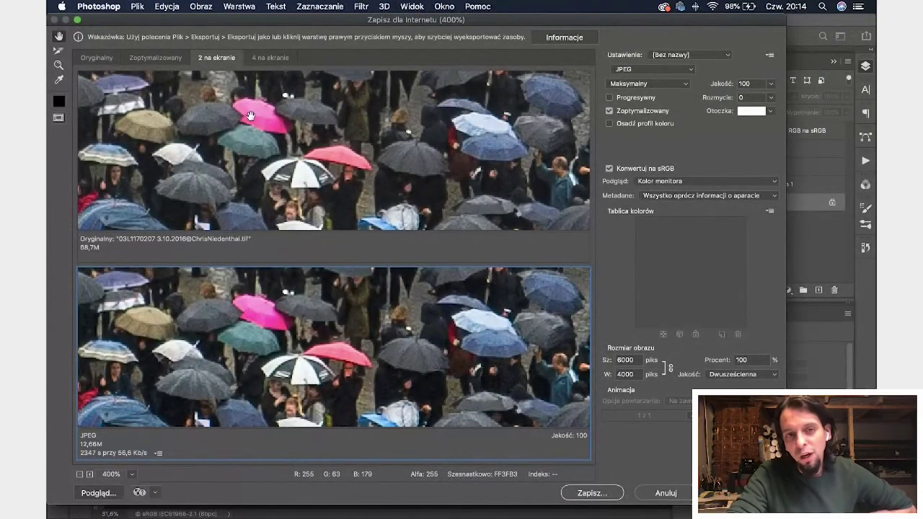
drag(418, 328, 237, 281)
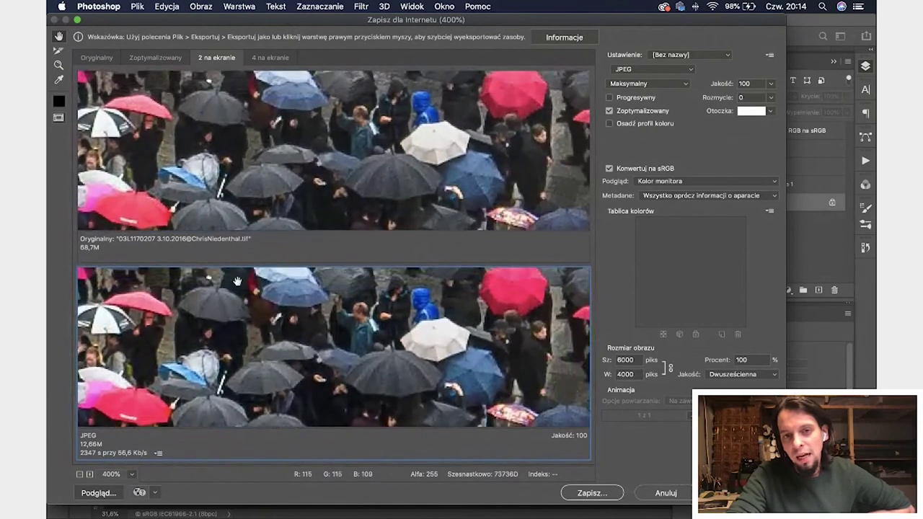
drag(468, 372, 382, 393)
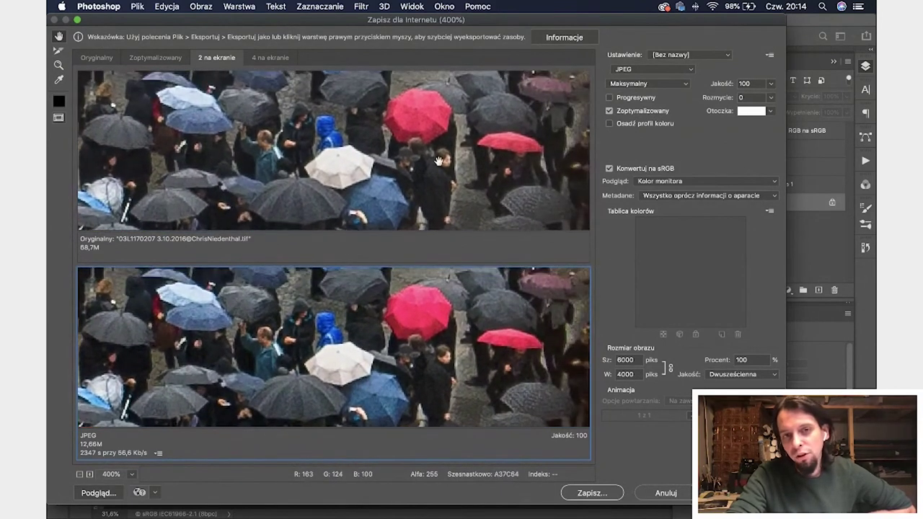
Compare the crowd around the column in both previews at 100%, and close the web export without saving
alt+click(421, 343)
alt+click(411, 350)
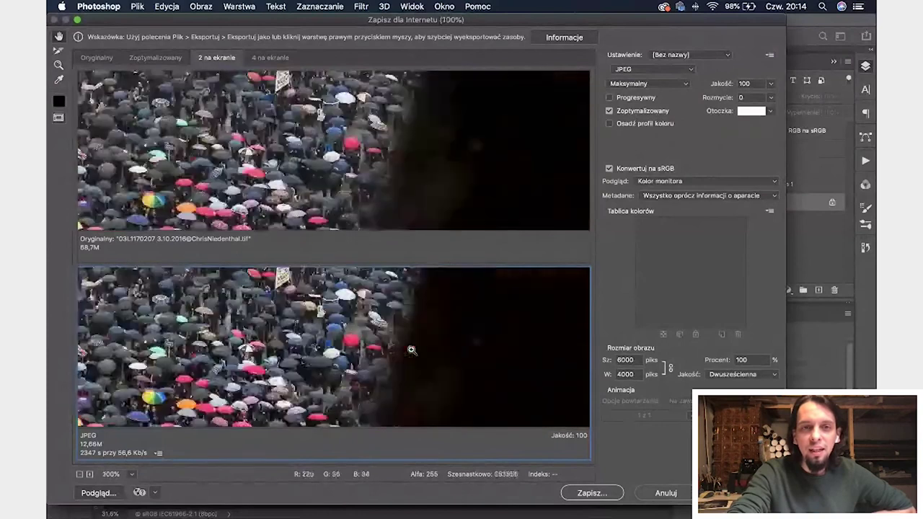
alt+click(254, 175)
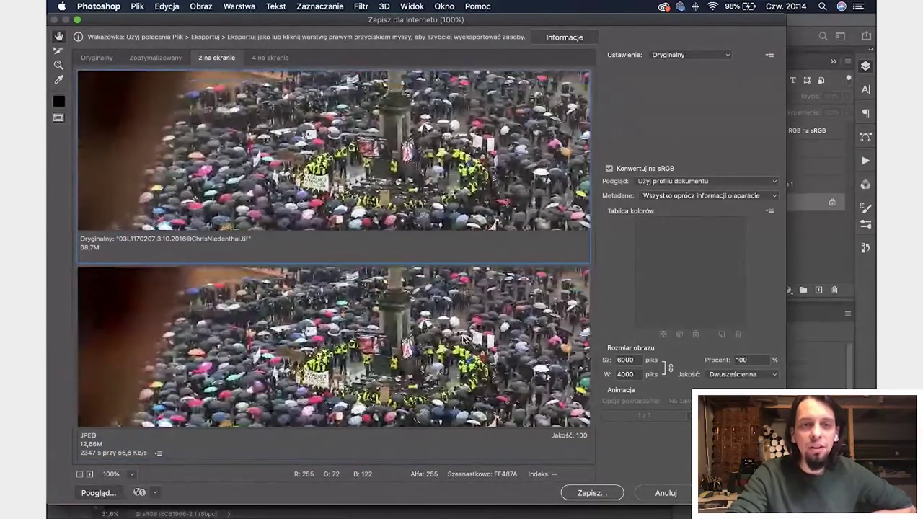
drag(465, 336, 470, 313)
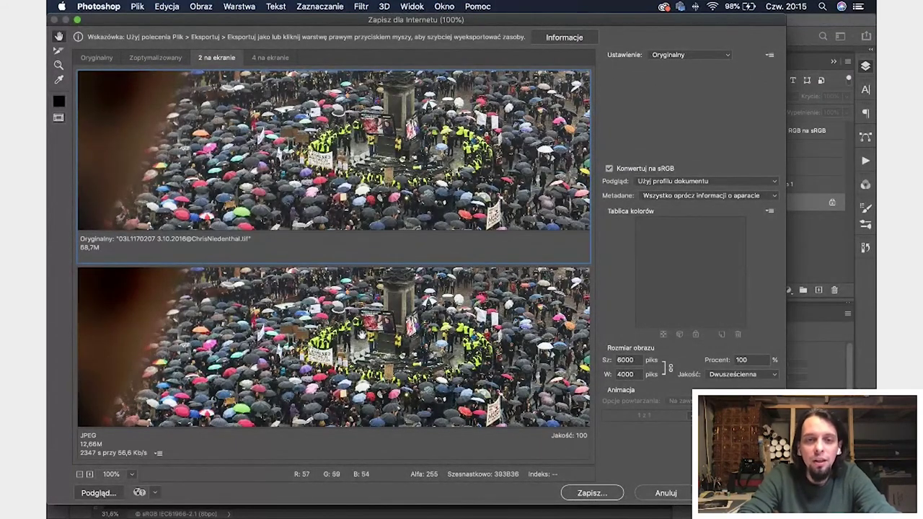
drag(332, 337, 459, 296)
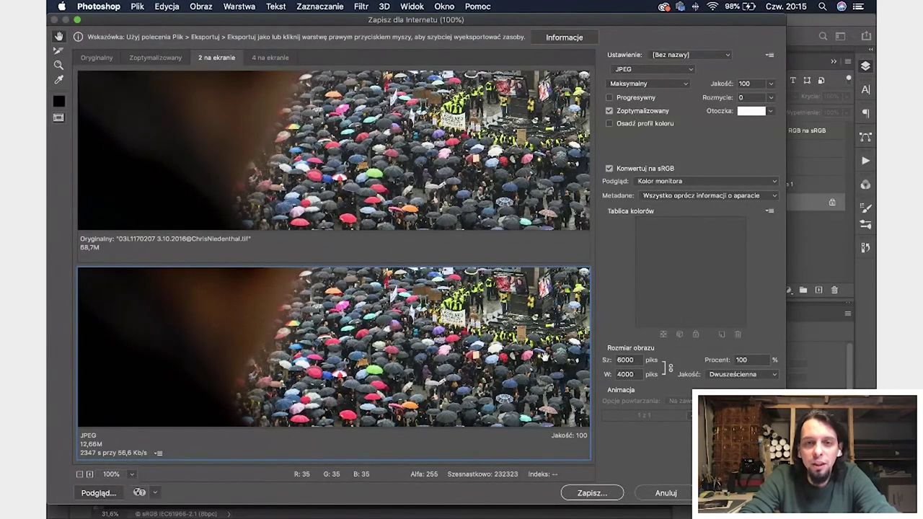
drag(546, 357, 464, 353)
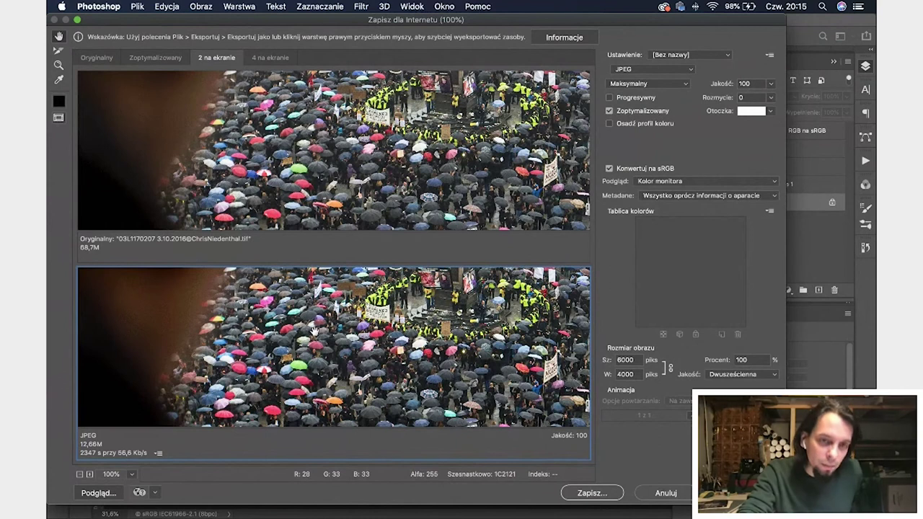
click(654, 495)
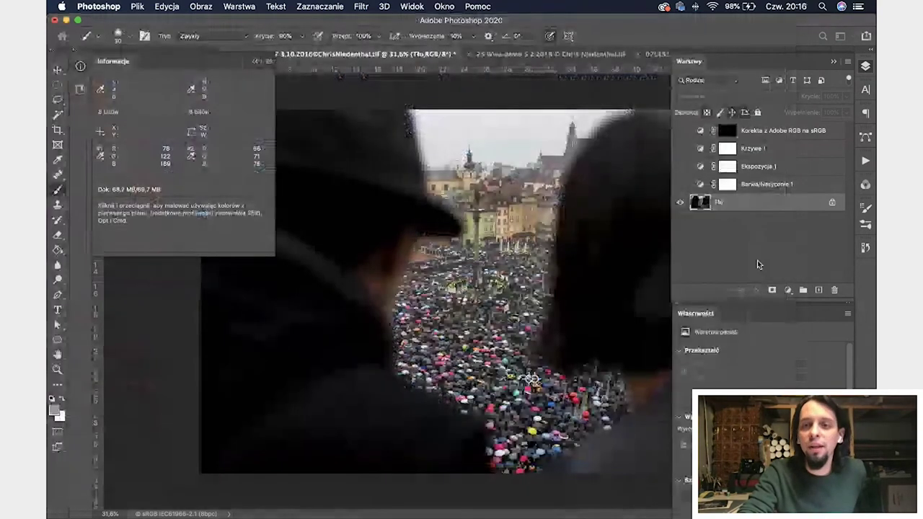
Add a second Hue/Saturation adjustment layer directly above the background, raise its saturation slightly, and reselect the background
click(787, 290)
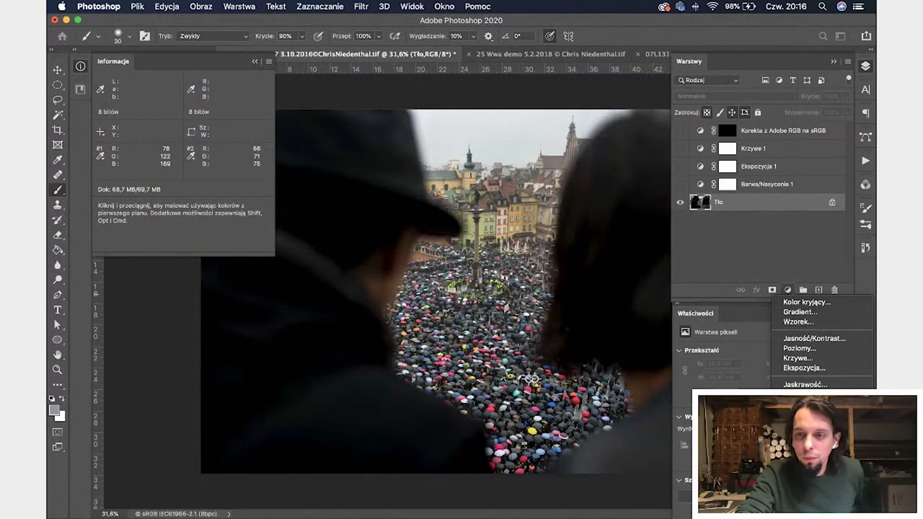
click(804, 394)
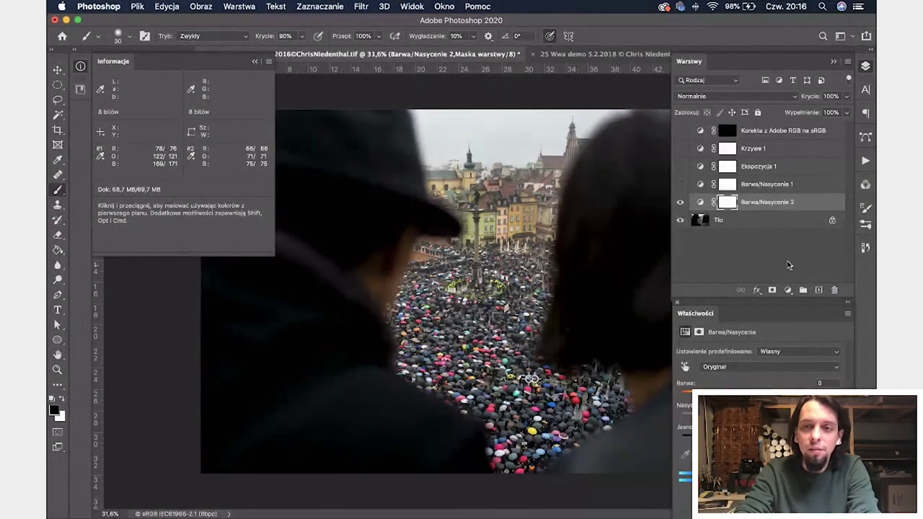
click(764, 226)
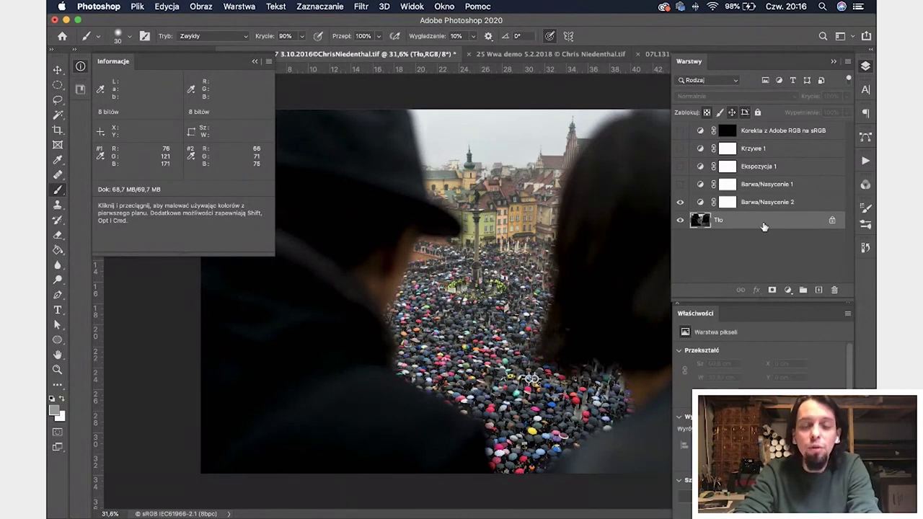
key(super+Tab)
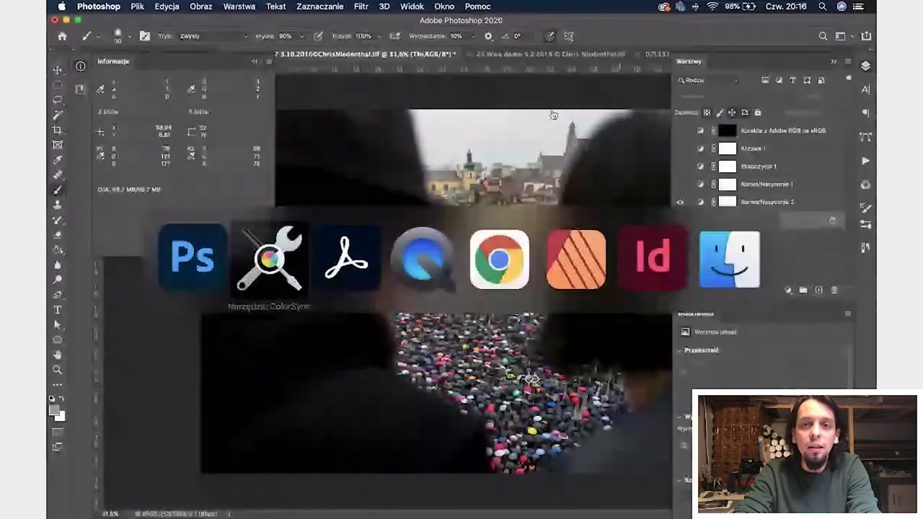
key(Escape)
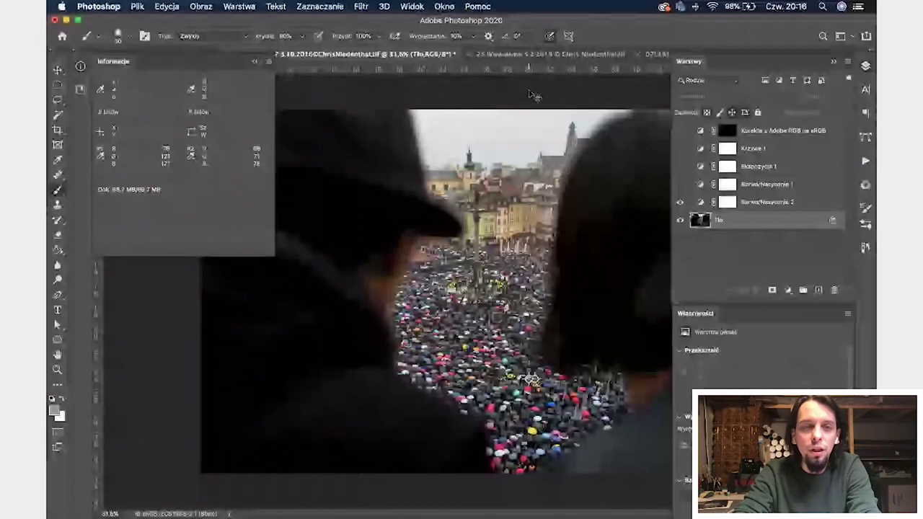
Locate the Assign Profile and Convert to Profile commands, and switch to the Acrobat slides comparing both operations for Adobe RGB to sRGB
click(166, 7)
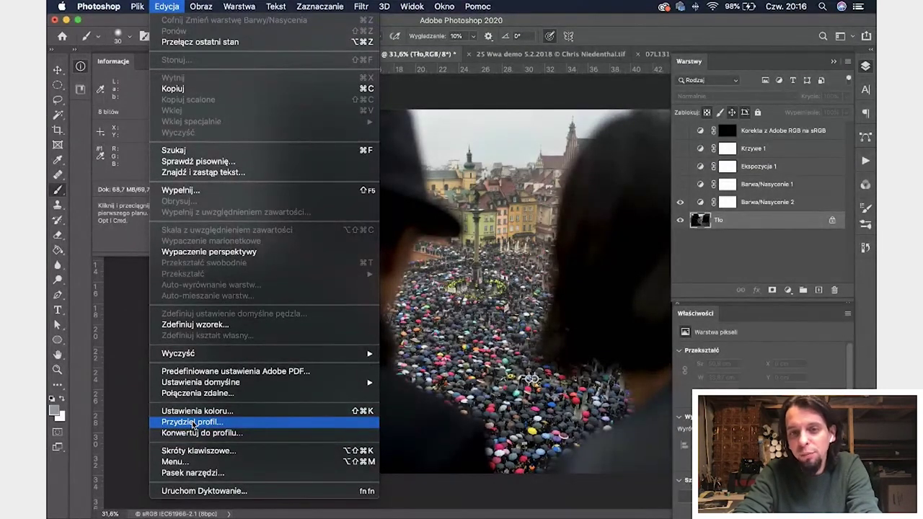
key(super+Tab)
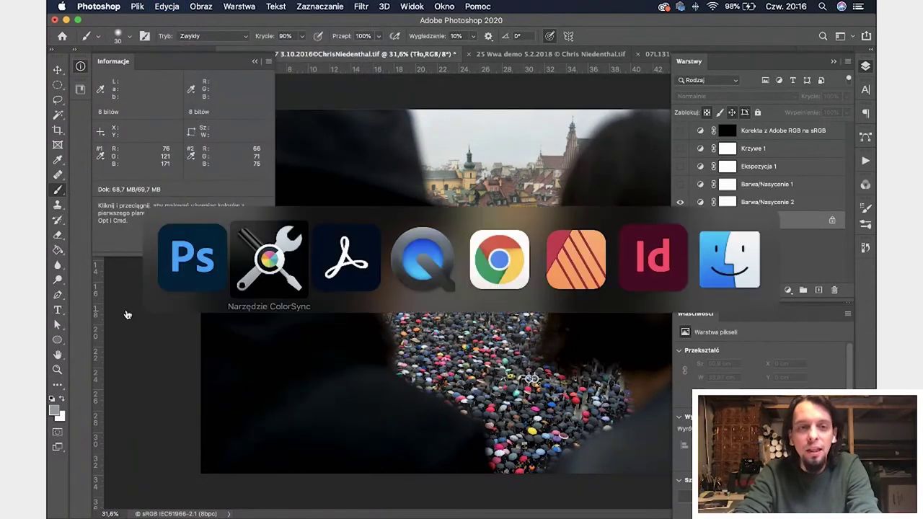
key(super+Tab)
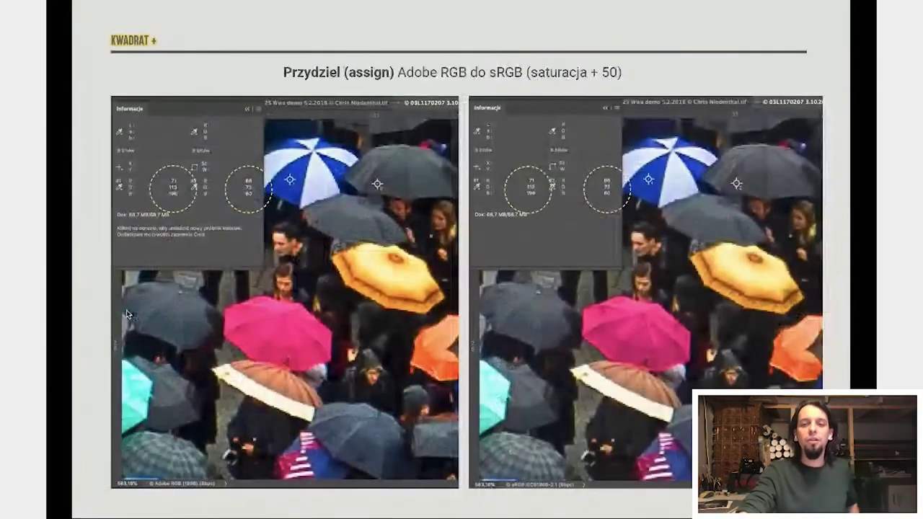
key(Right)
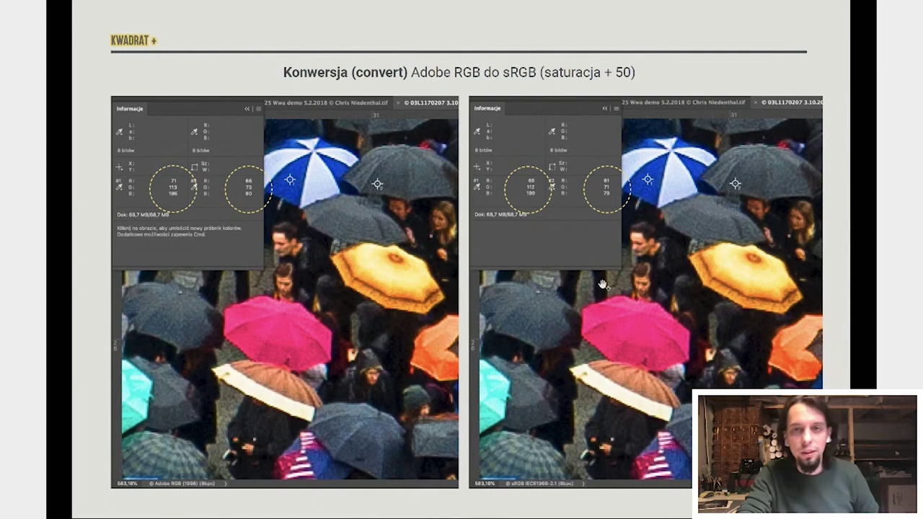
key(Right)
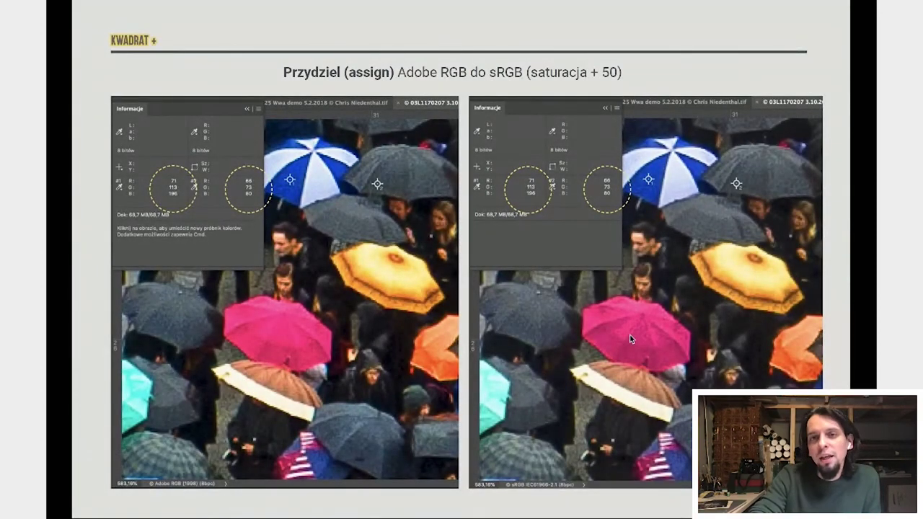
Advance the slides past the soft-proof simulation to the closing slide, and return to the soft-proof slide
key(Right)
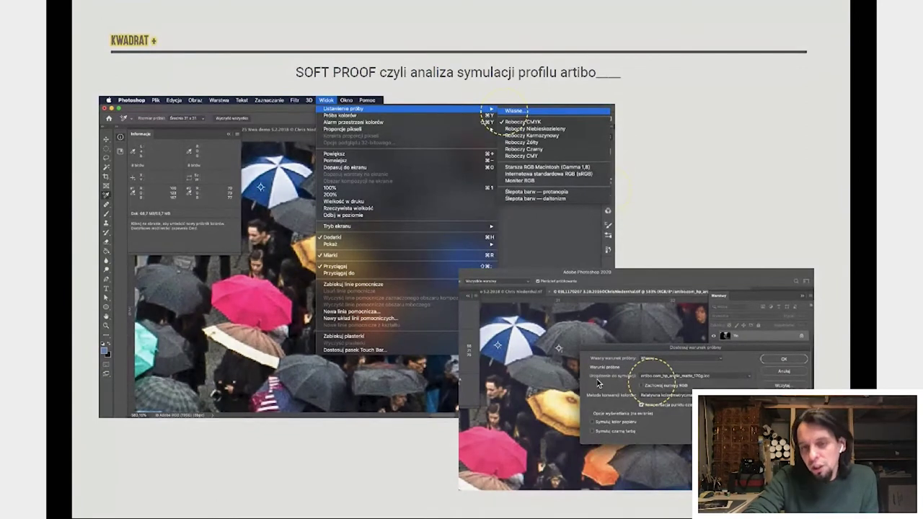
key(Right)
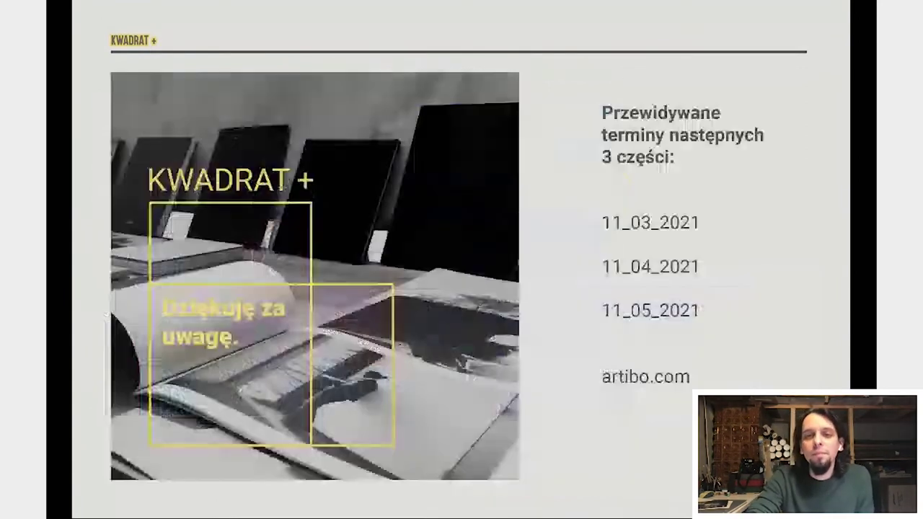
key(Left)
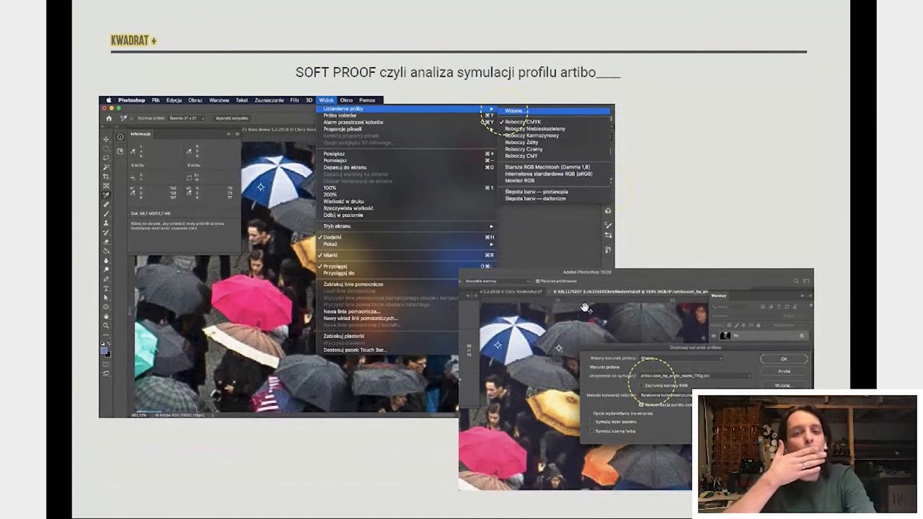
Switch to Google Chrome and bring up the BeLive studio page instead of the Artibook Two calculator
key(super+Tab)
key(super+Tab)
key(super+Tab)
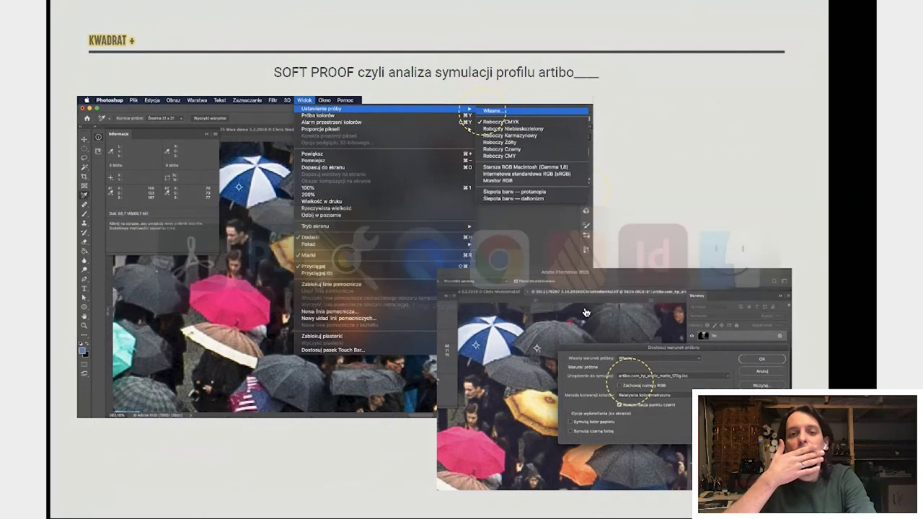
key(super+Tab)
key(super+Tab)
key(super+Tab)
key(super+Tab)
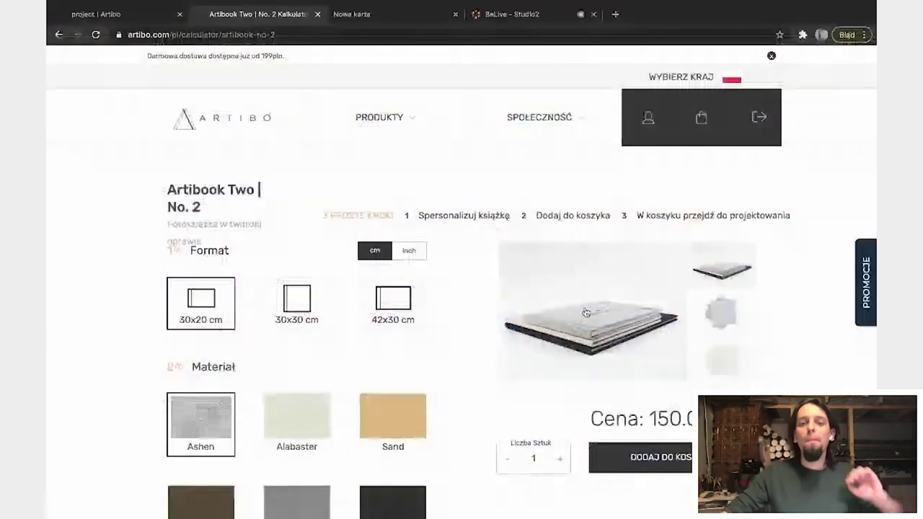
key(super+Tab)
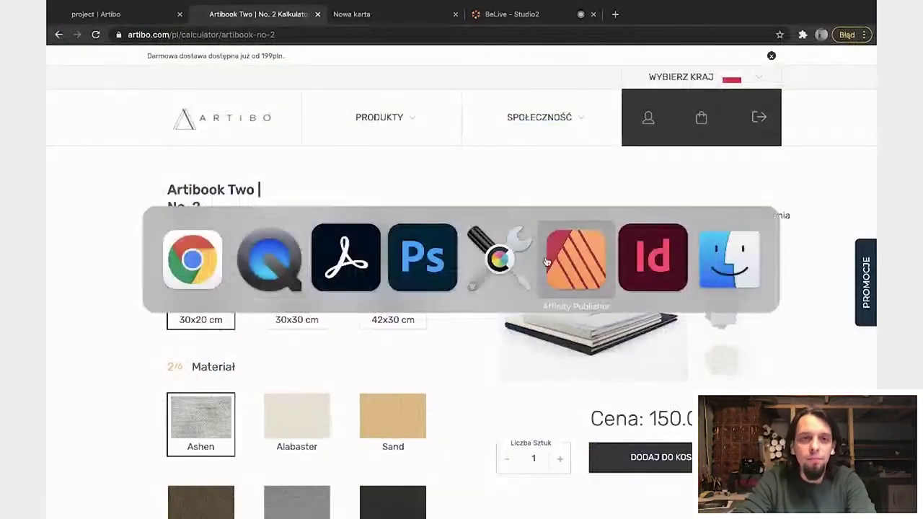
click(506, 14)
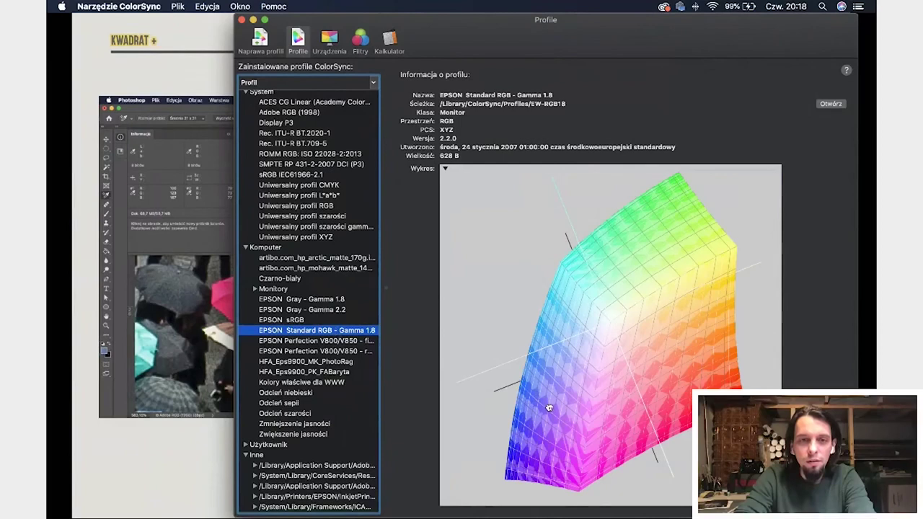
In ColorSync Utility, hold the Adobe RGB (1998) gamut for comparison and examine the EPSON Perfection V800/V850 film profile against it
click(296, 114)
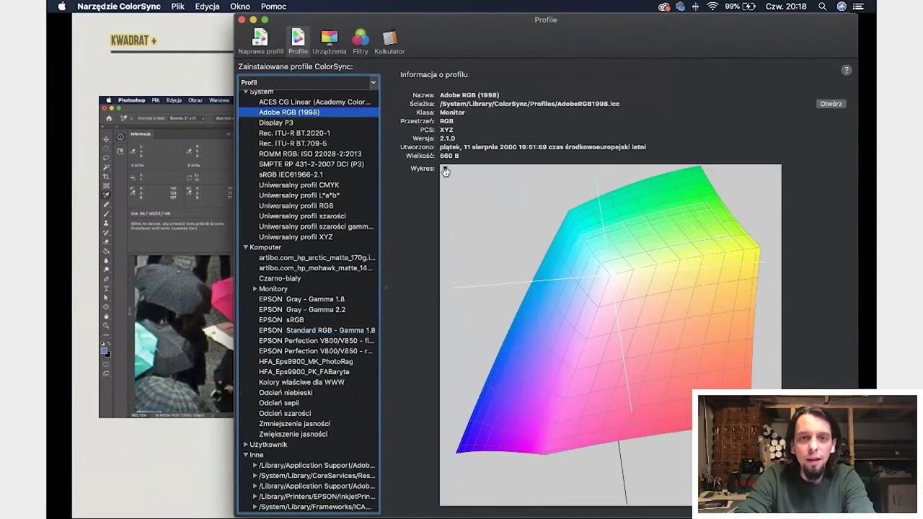
click(445, 171)
click(484, 235)
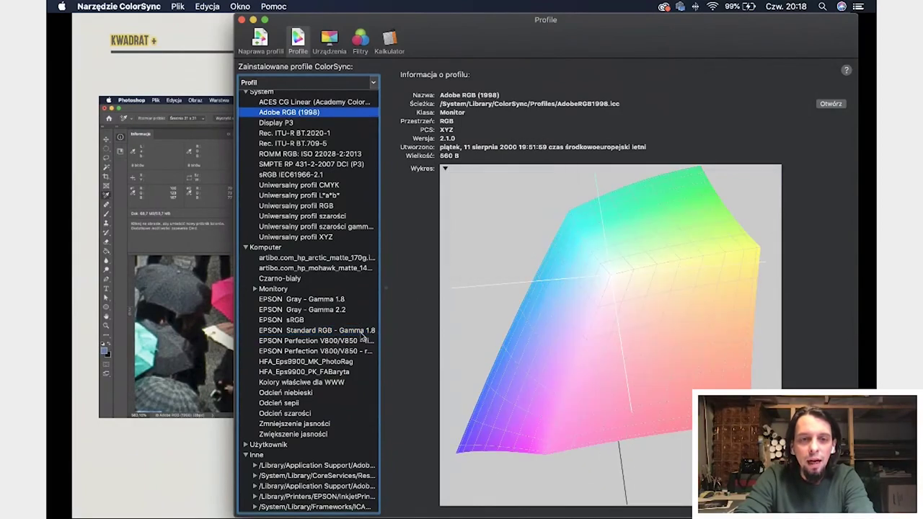
click(349, 341)
drag(527, 399, 547, 297)
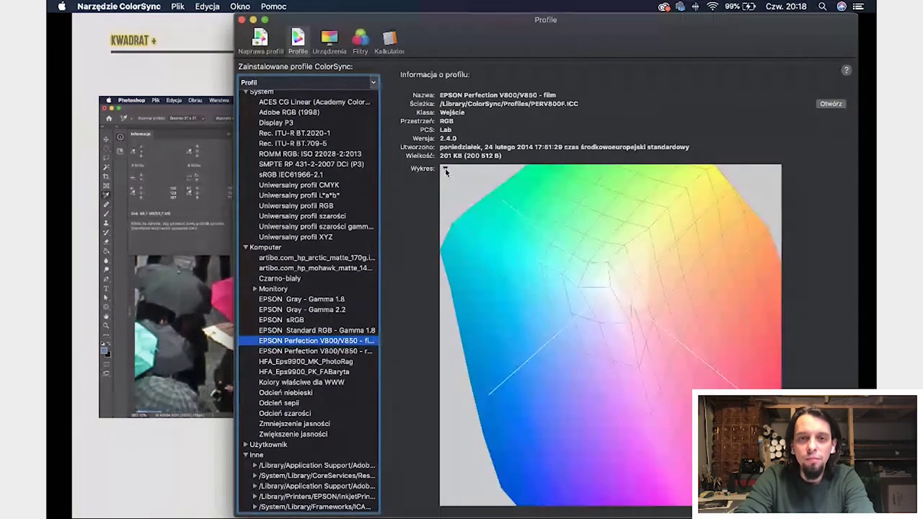
Hold the EPSON film profile for comparison, examine the Adobe RGB (1998) gamut against it from another angle, and switch to Google Chrome
click(444, 169)
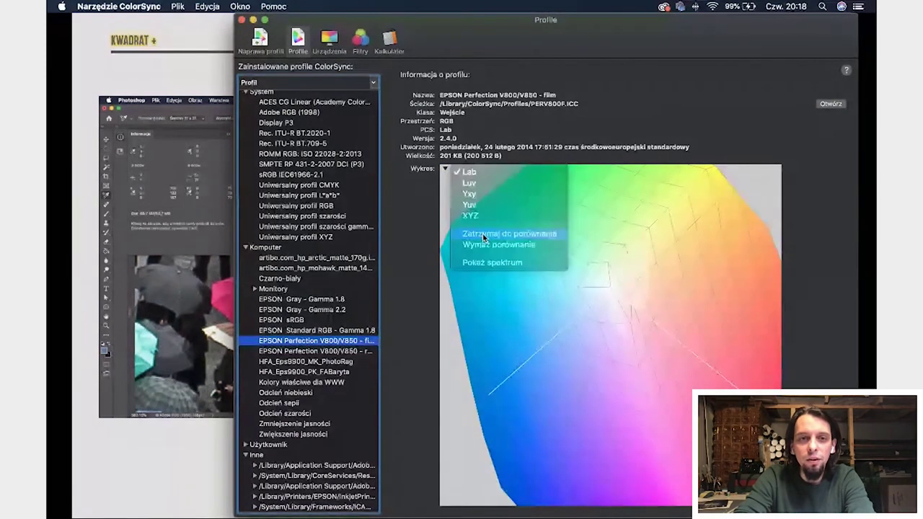
click(482, 233)
click(292, 114)
drag(604, 391, 618, 436)
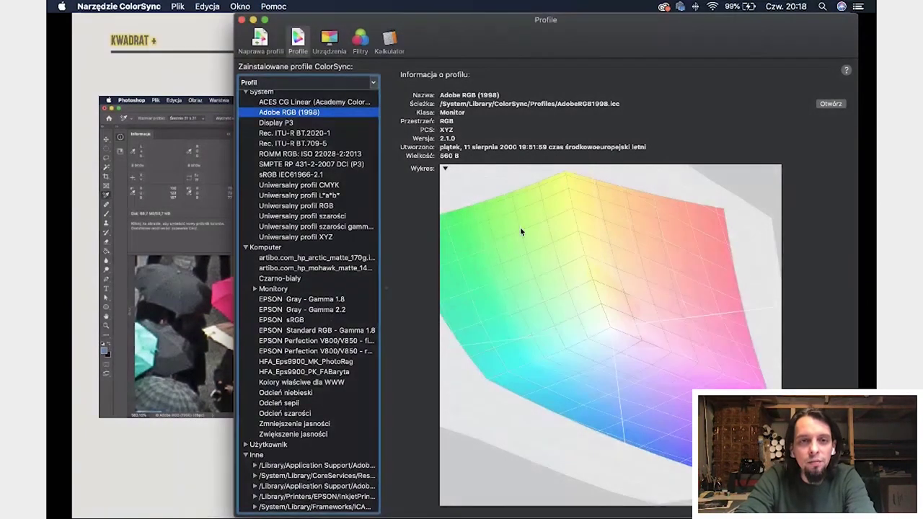
key(super+Tab)
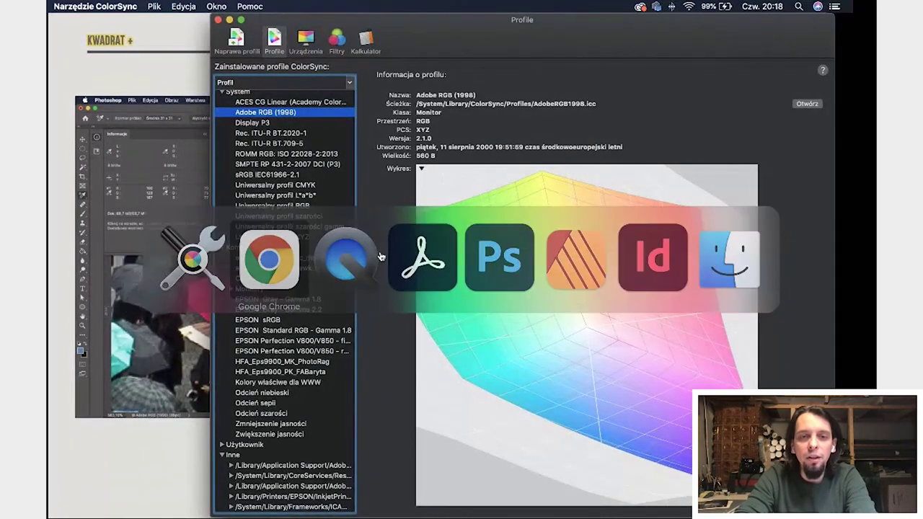